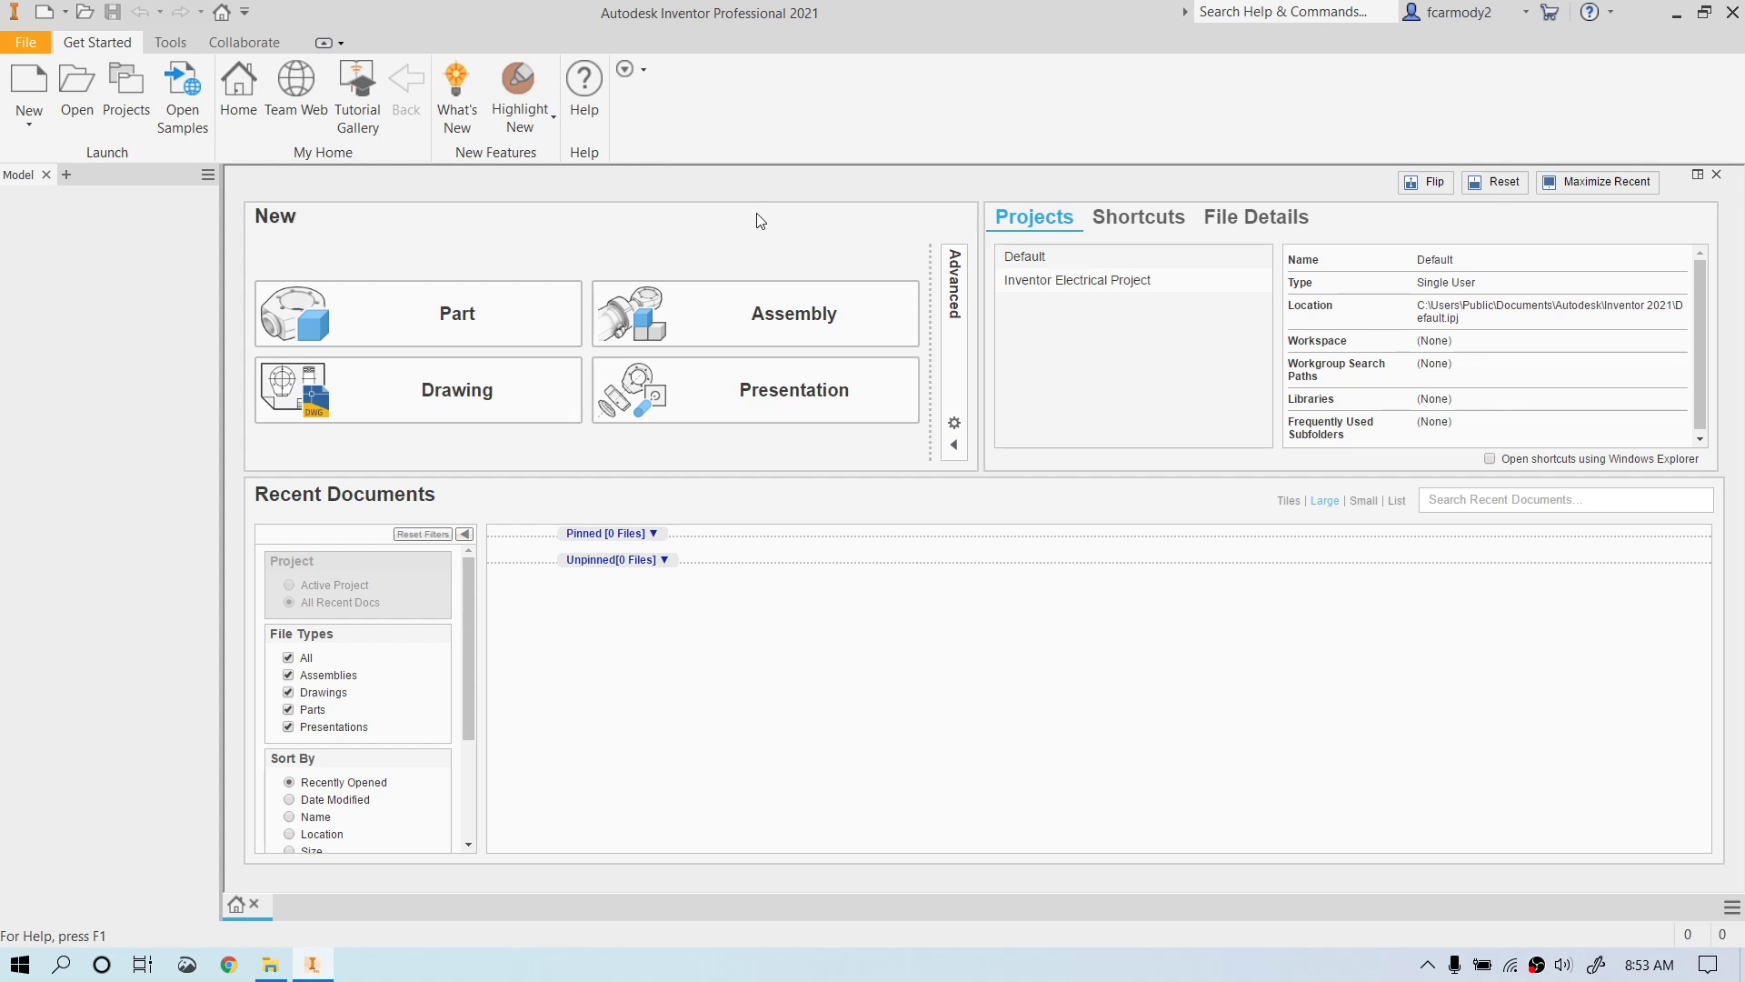
- Create a new part and start a 2D sketch on the horizontal XZ origin plane
{"action": "left_click", "coordinate": [66, 12]}
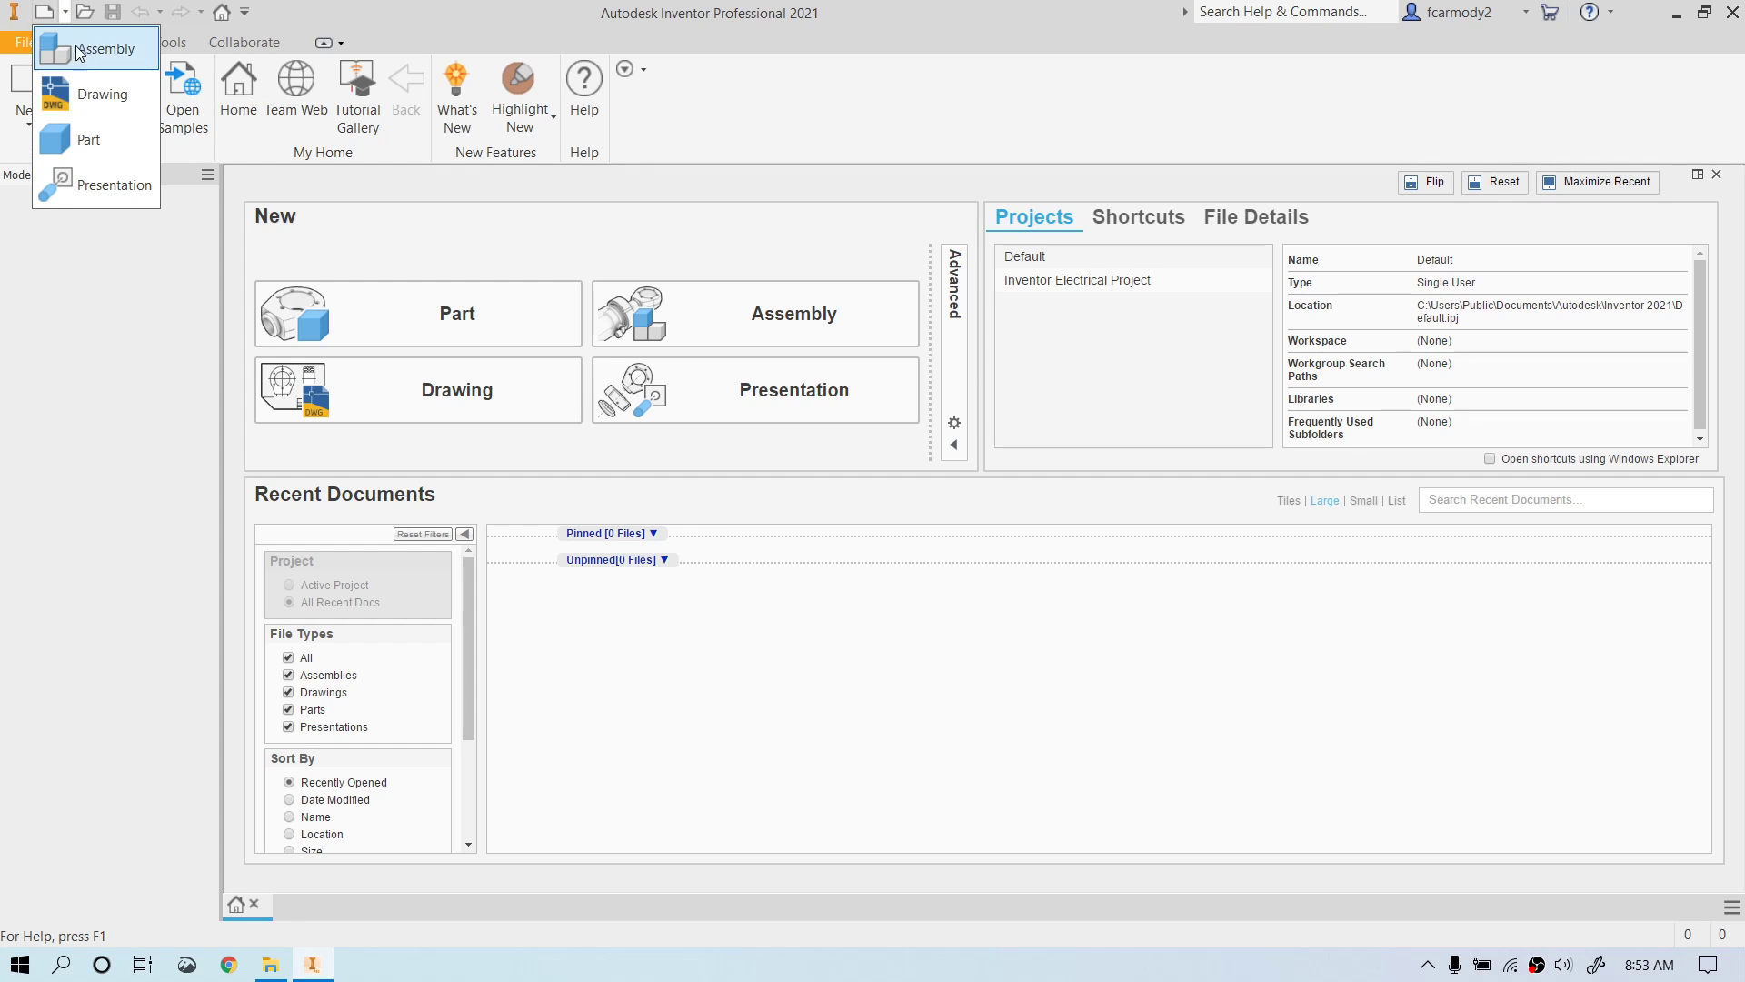
{"action": "left_click", "coordinate": [88, 139]}
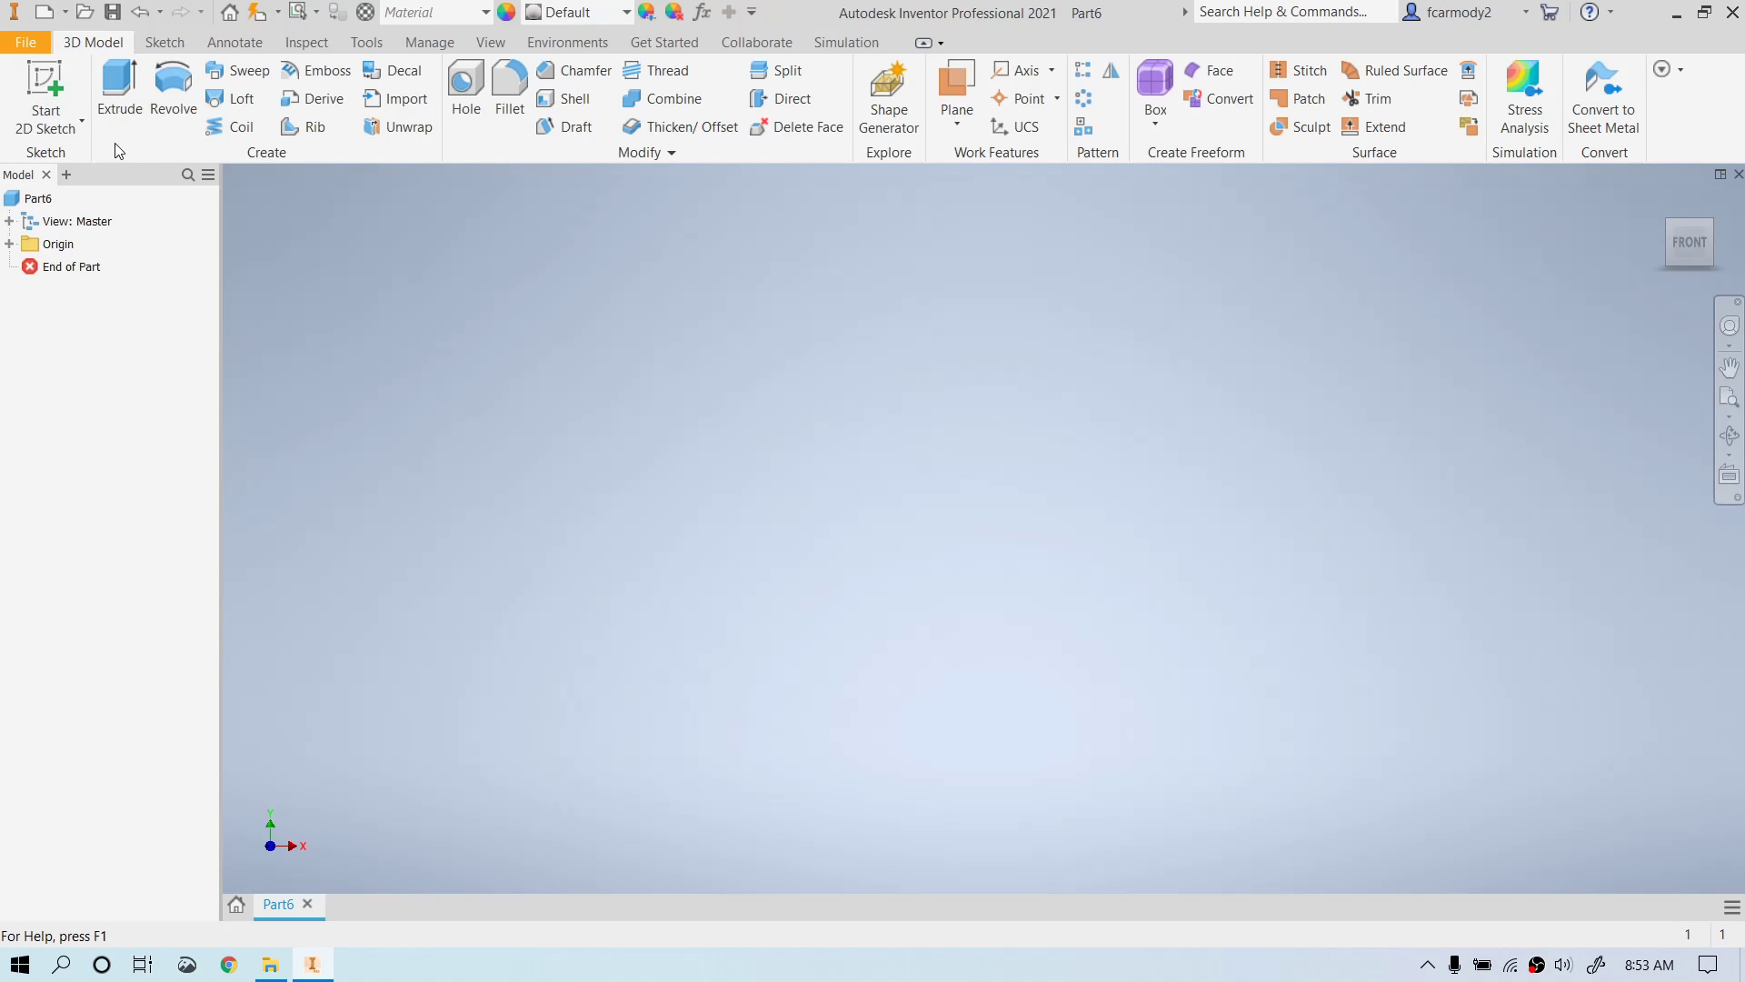
{"action": "left_click", "coordinate": [41, 79]}
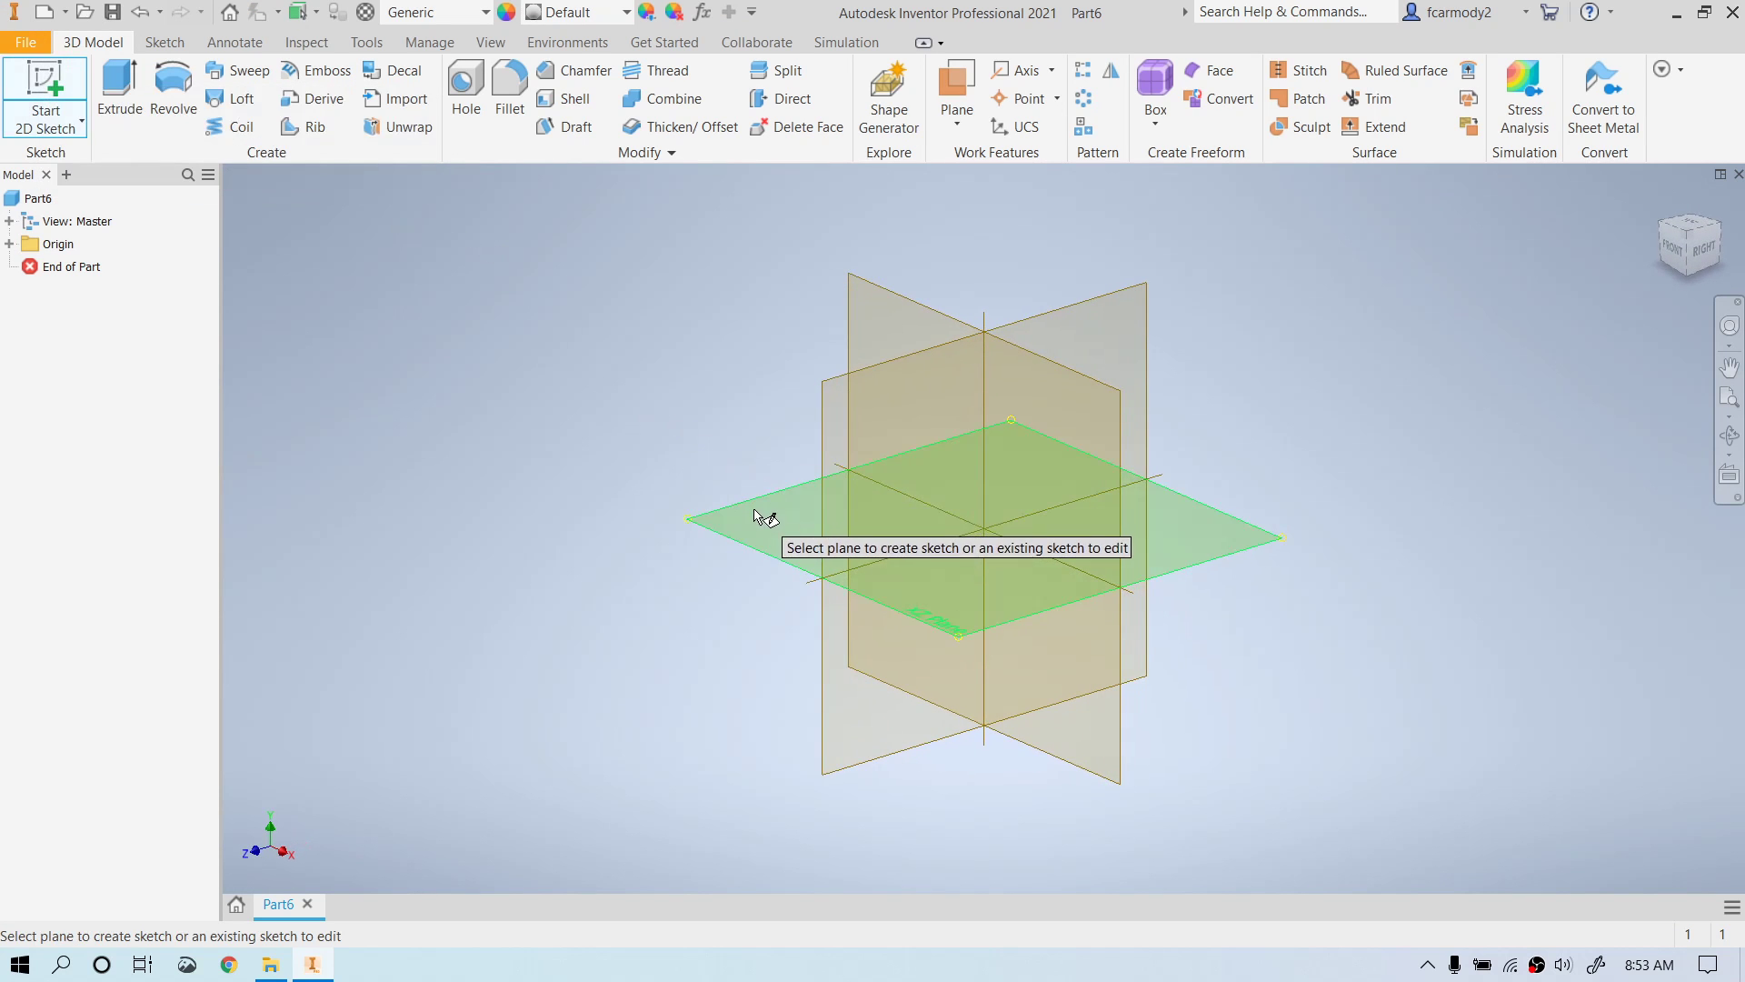
{"action": "left_click", "coordinate": [756, 517]}
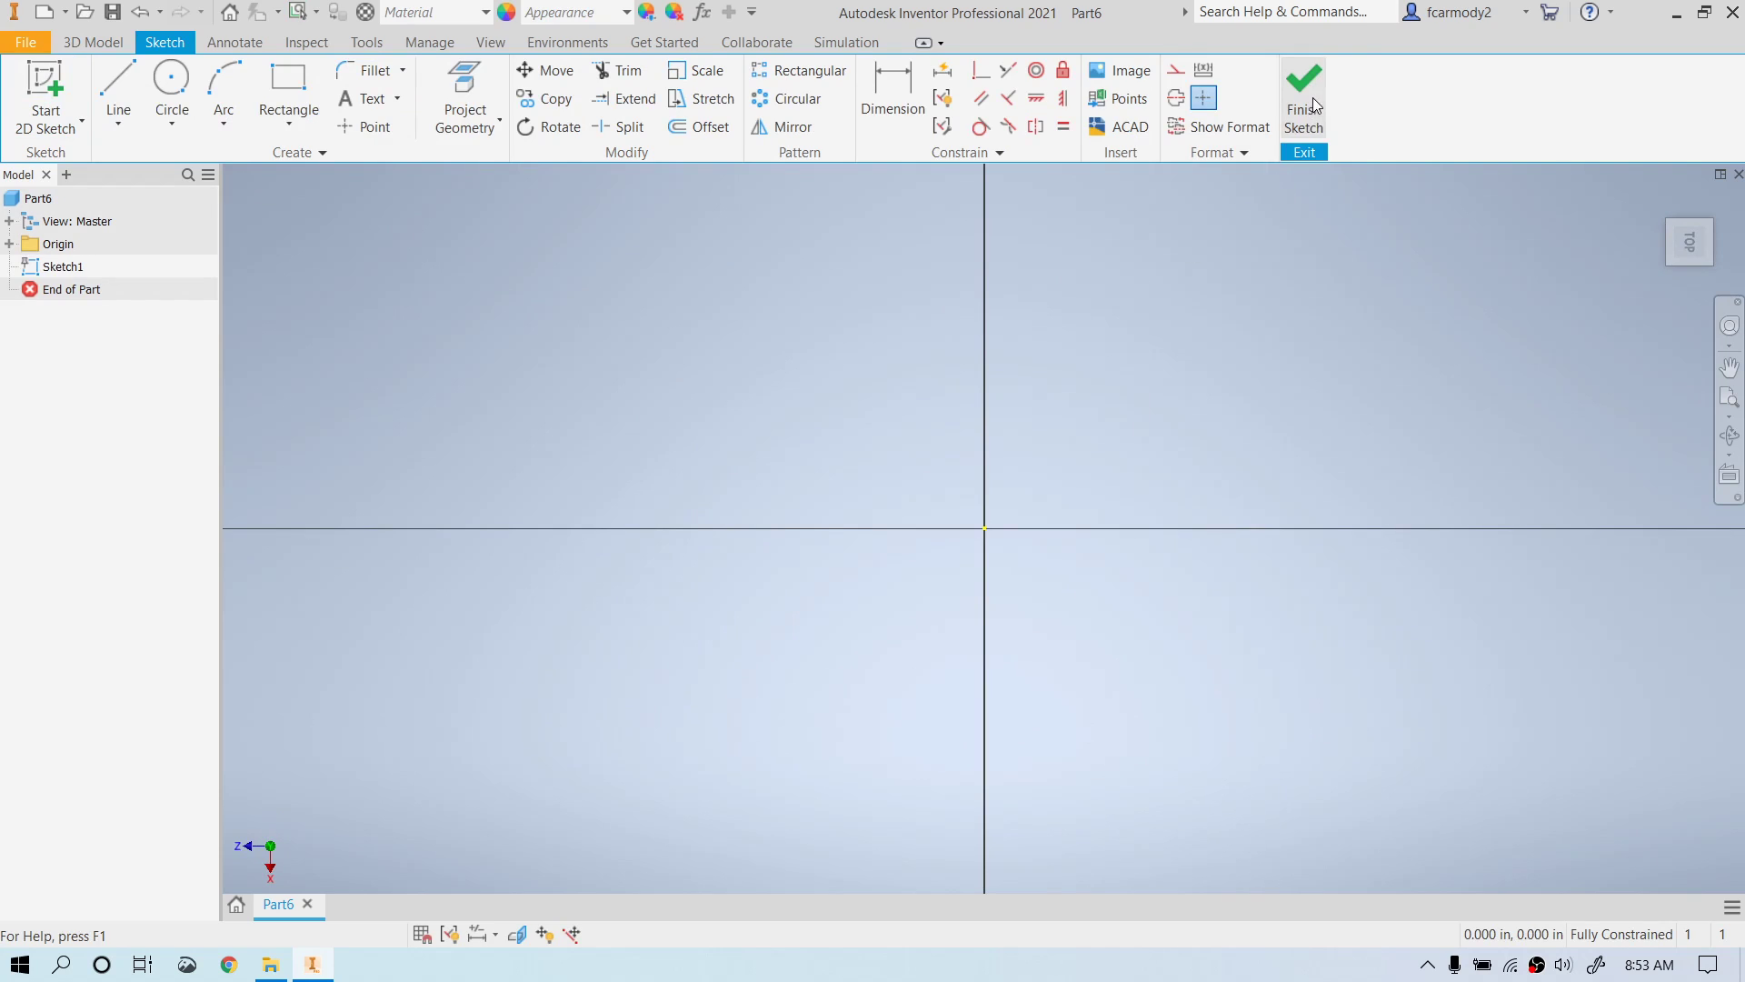
{"action": "left_click", "coordinate": [48, 268]}
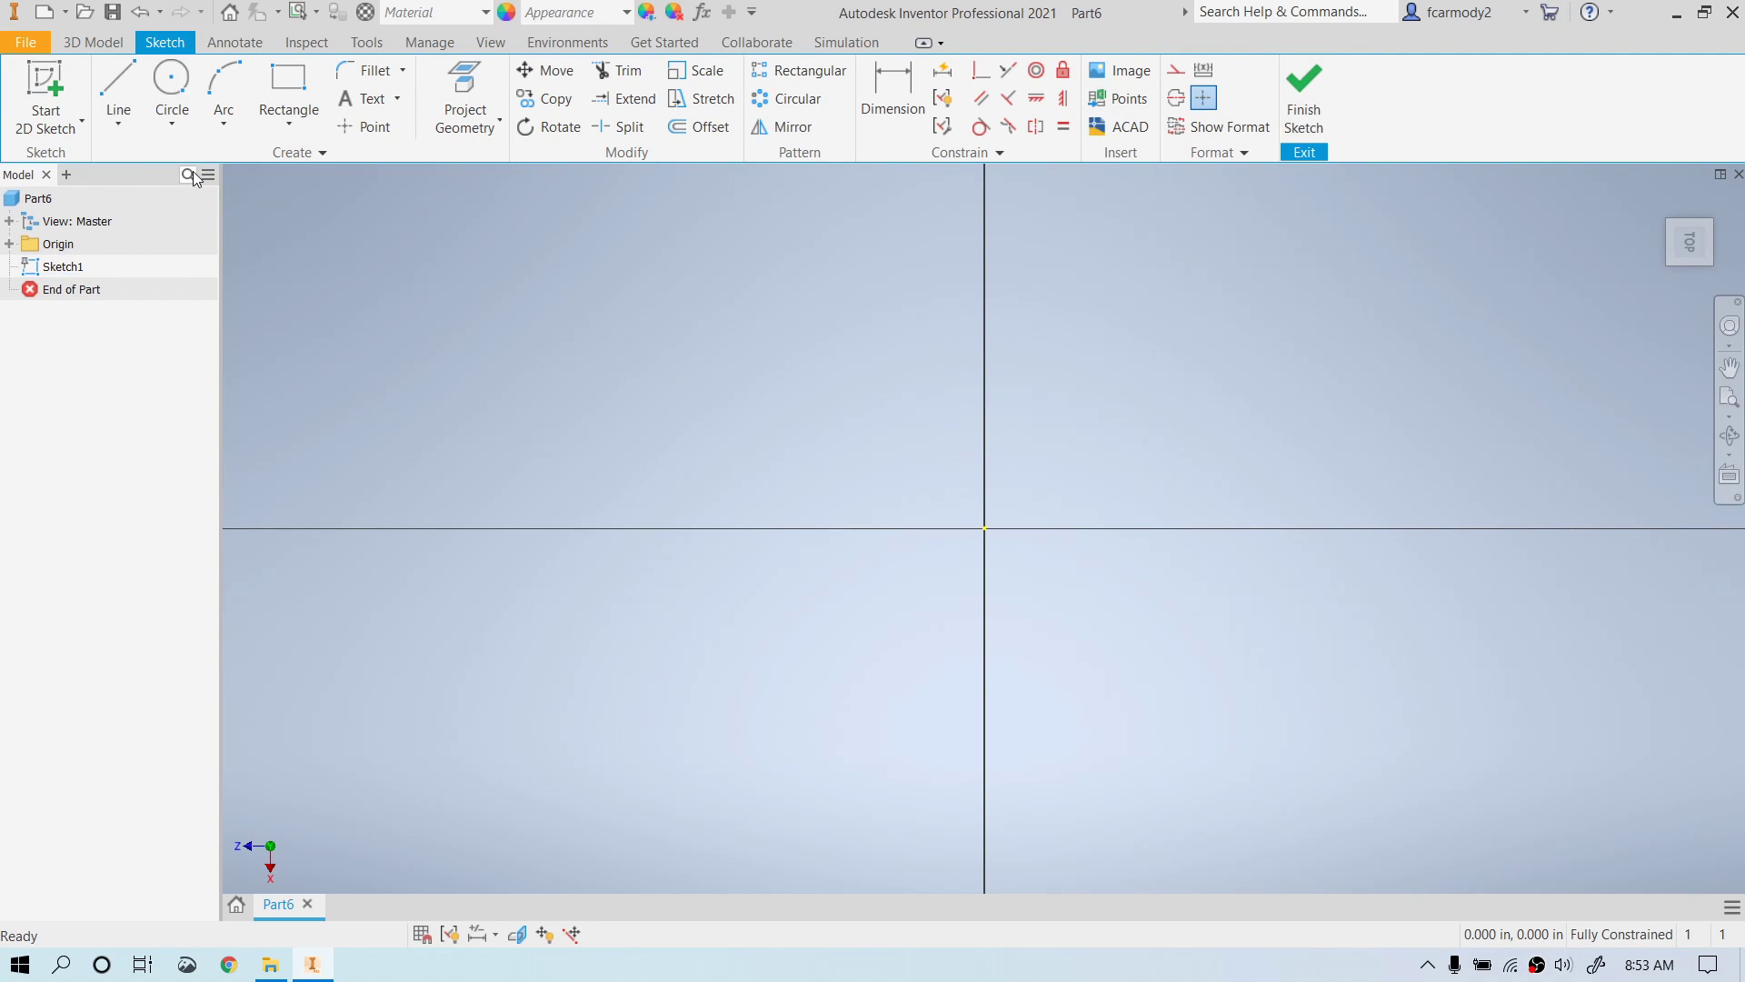
- Sketch a rectangle about 1.07 in wide with one corner on the origin
{"action": "left_click", "coordinate": [305, 97]}
{"action": "left_click", "coordinate": [984, 529]}
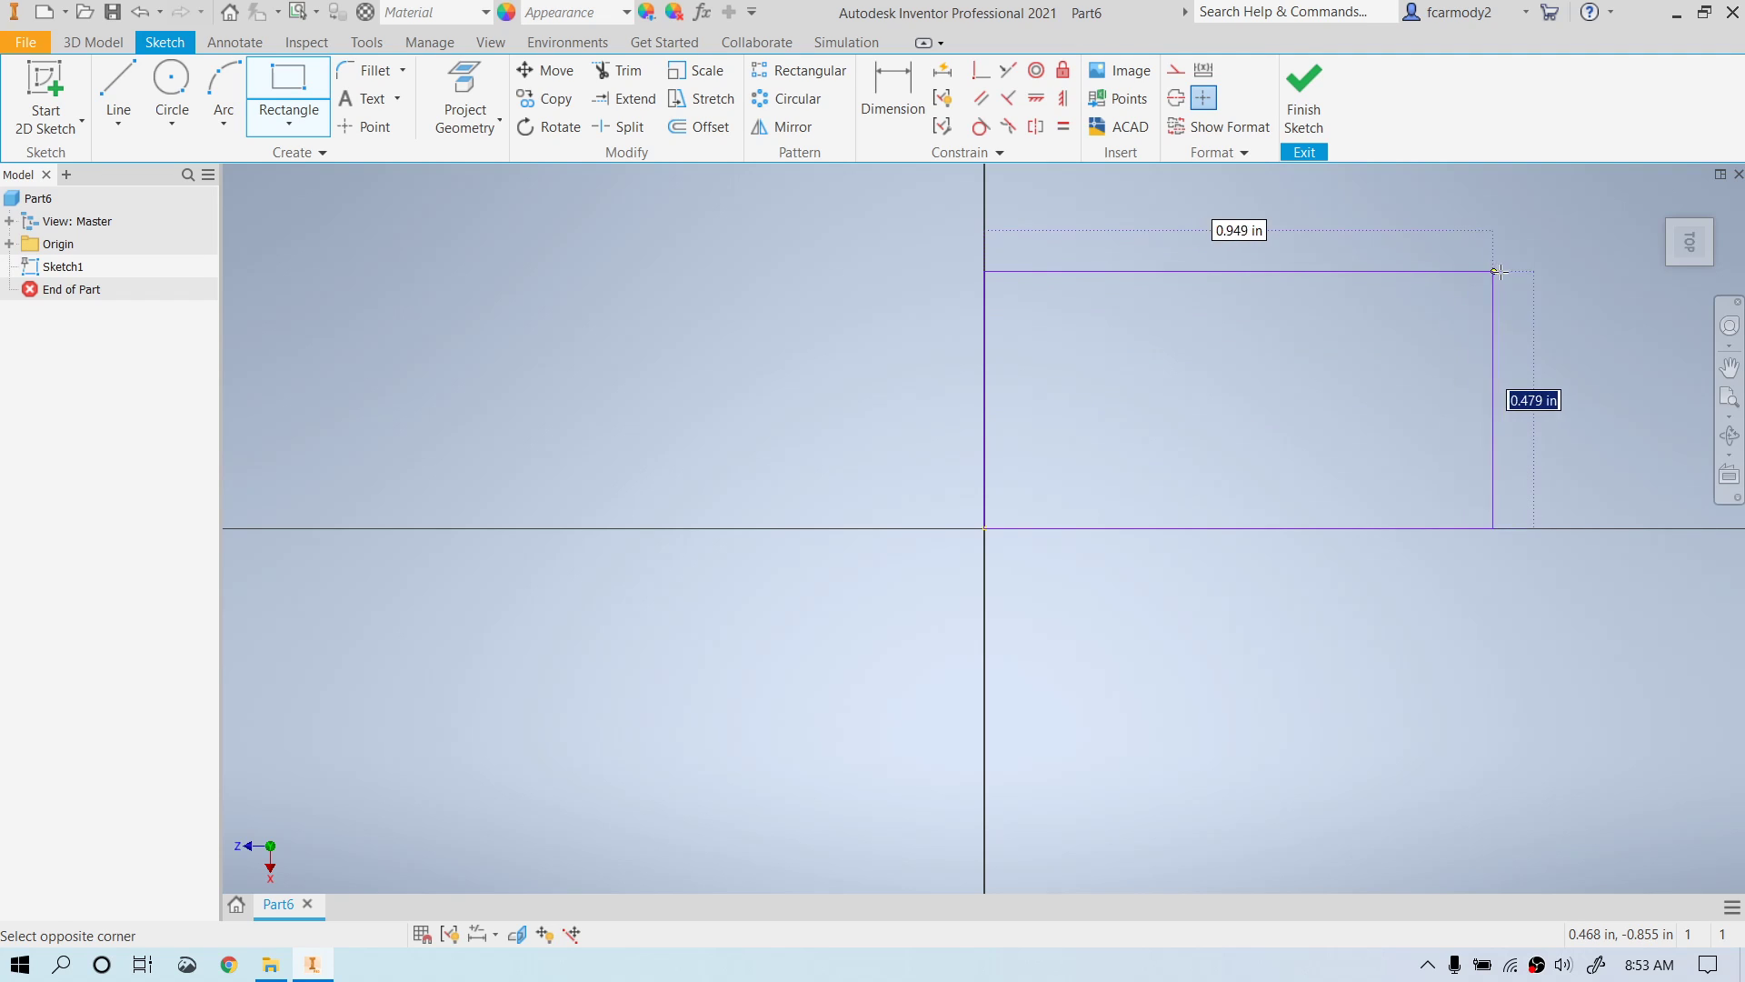
{"action": "left_click", "coordinate": [1554, 256]}
- Dimension the rectangle's long horizontal edge to 6 in
{"action": "left_click", "coordinate": [894, 85]}
{"action": "left_click", "coordinate": [1269, 254]}
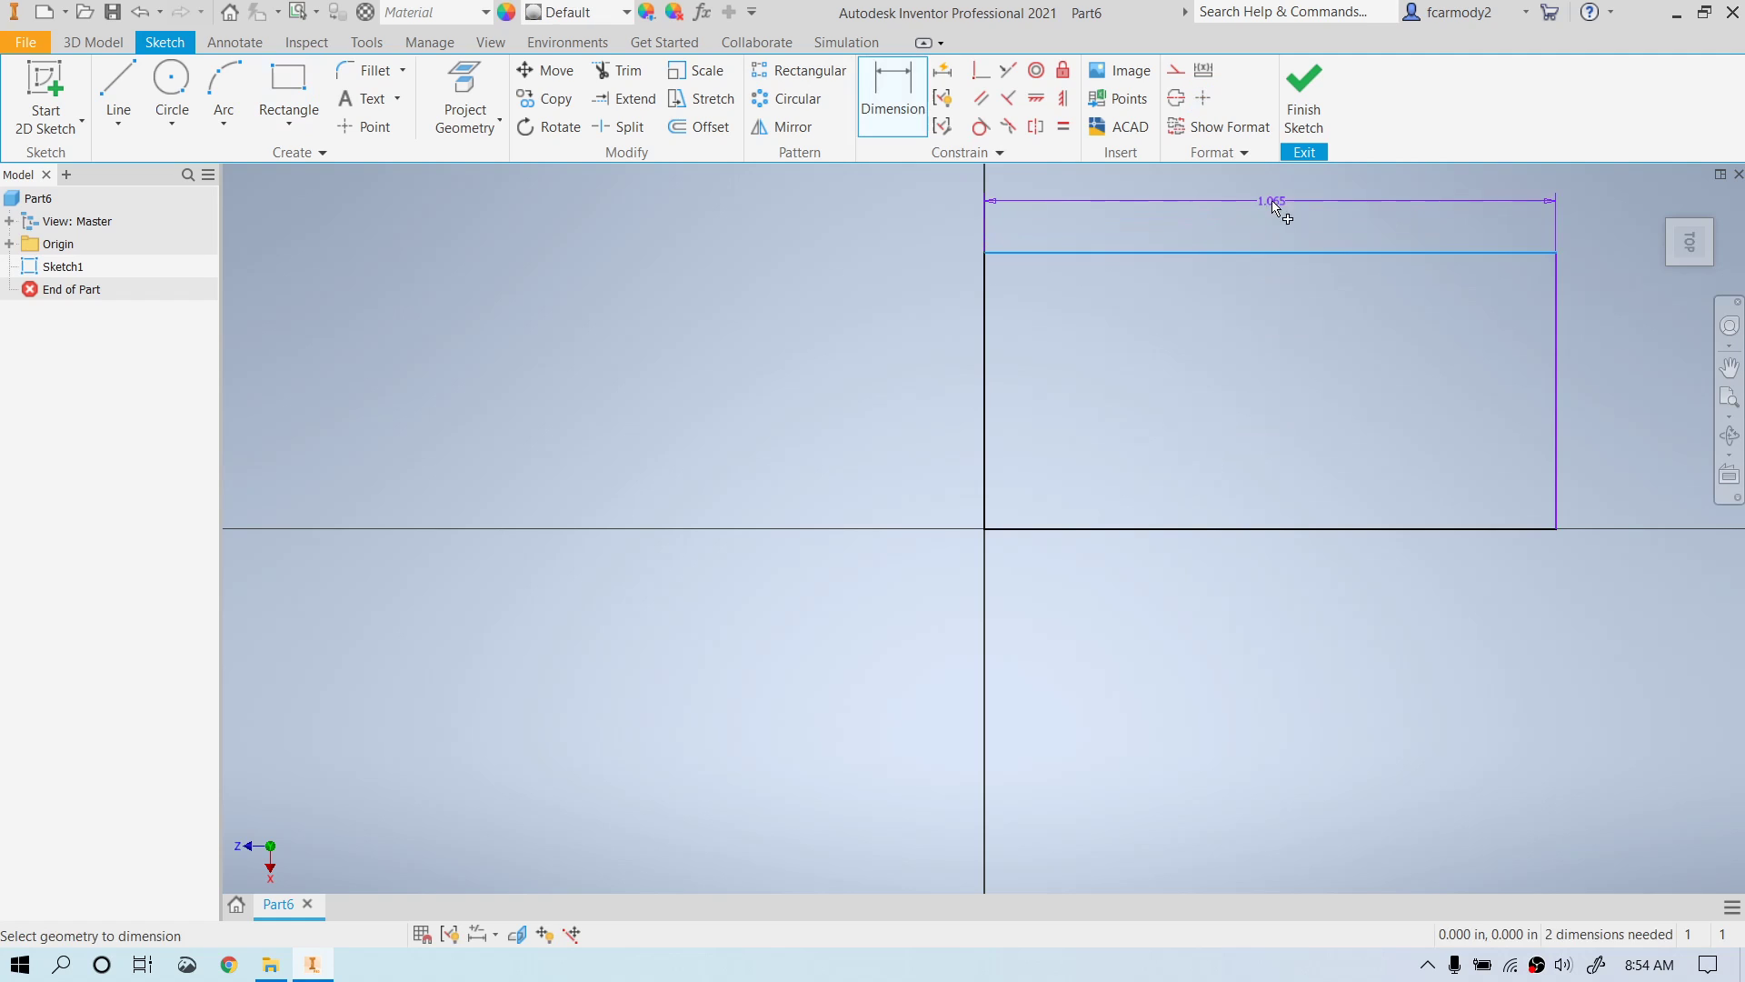
{"action": "left_click", "coordinate": [1273, 202]}
{"action": "type", "text": "8"}
{"action": "key", "text": "Return"}
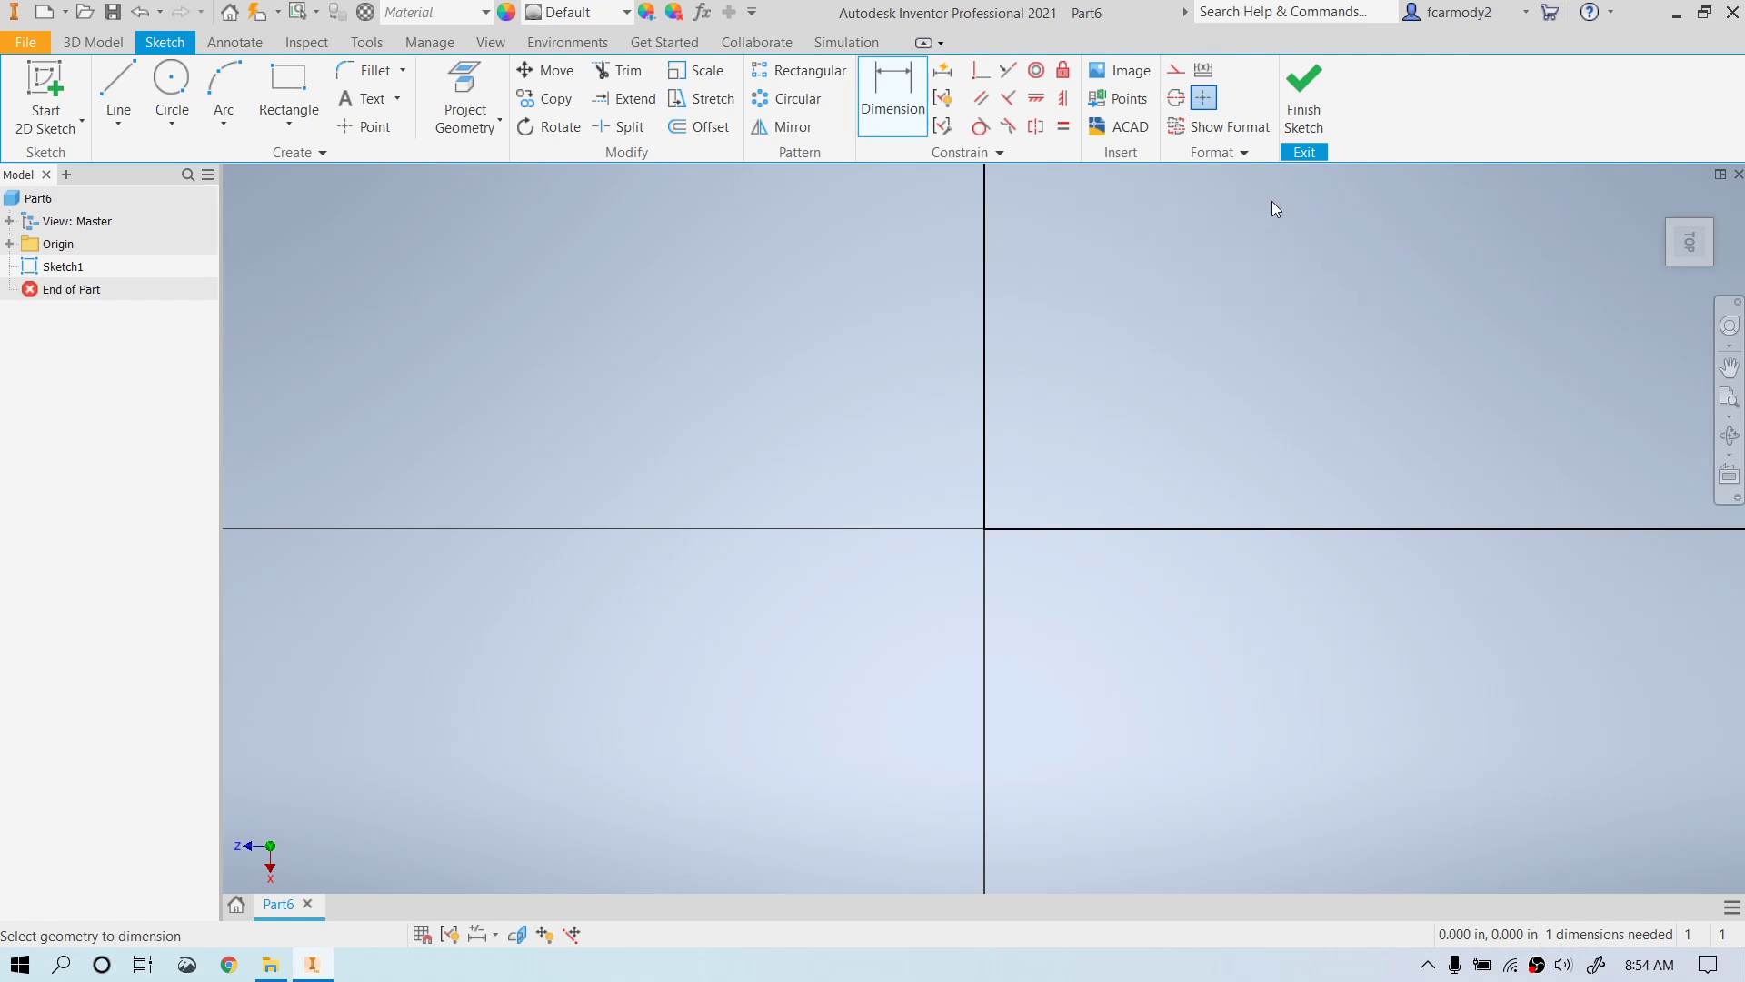
{"action": "left_click", "coordinate": [1737, 402]}
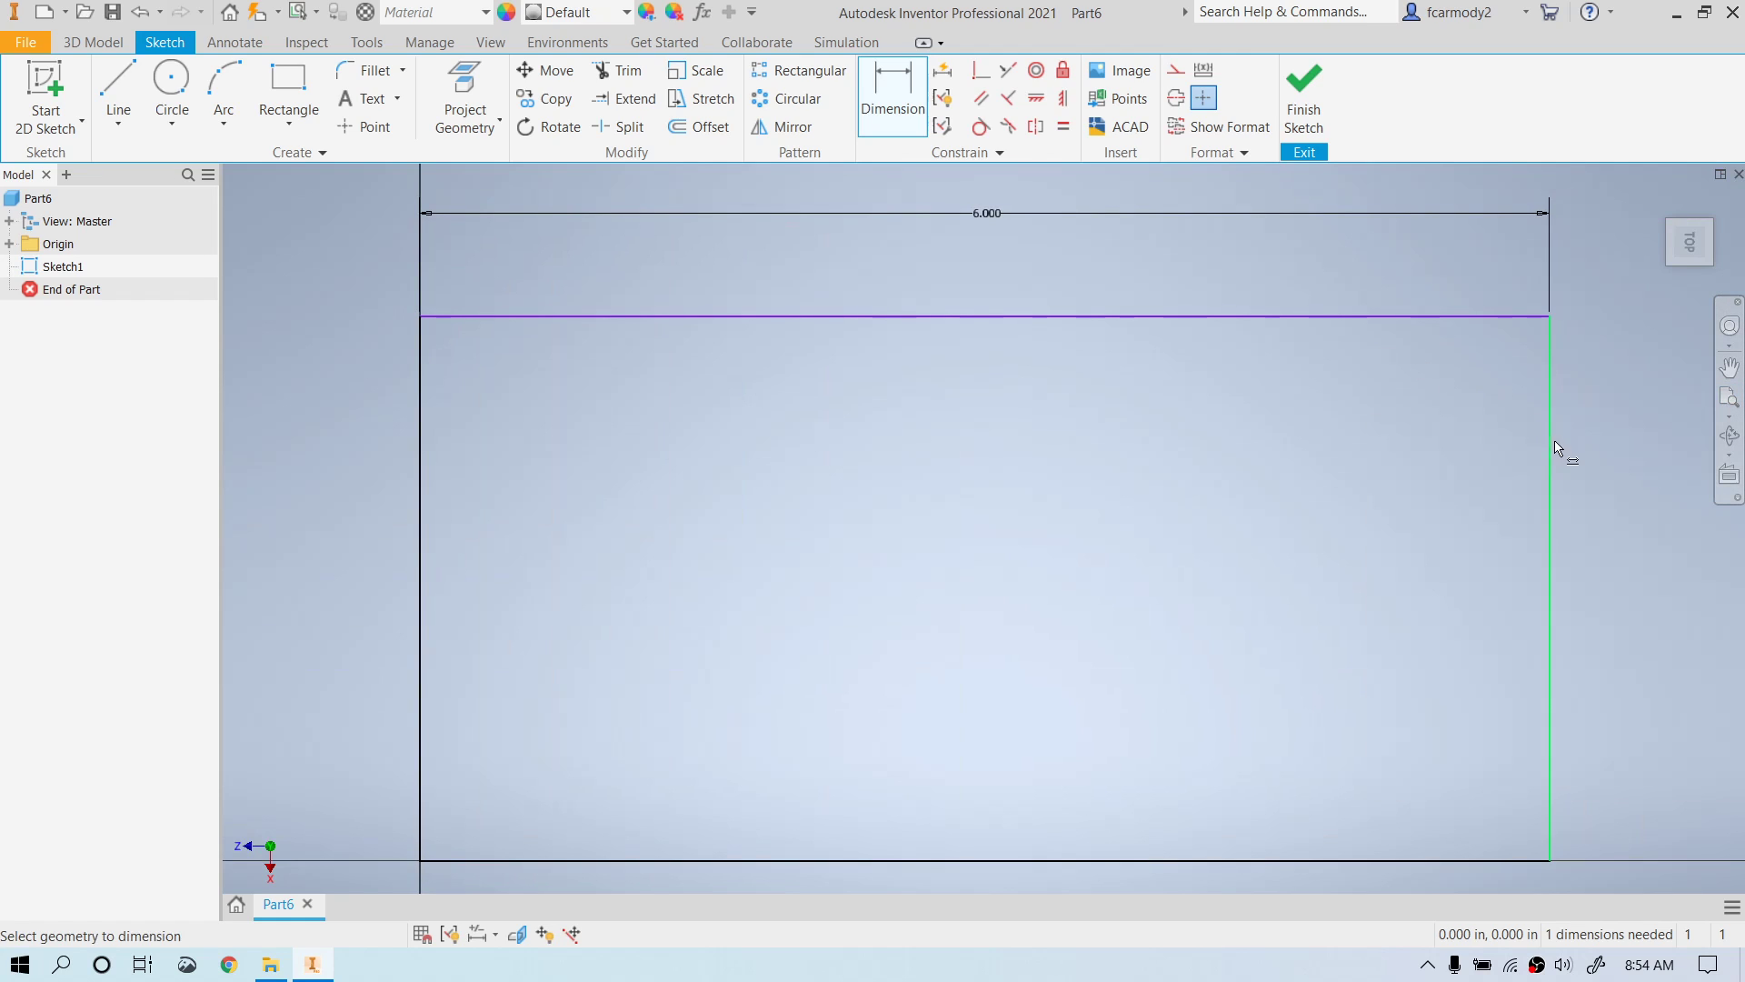
- Dimension the rectangle's short vertical edge to 4 in
{"action": "left_click", "coordinate": [1551, 455]}
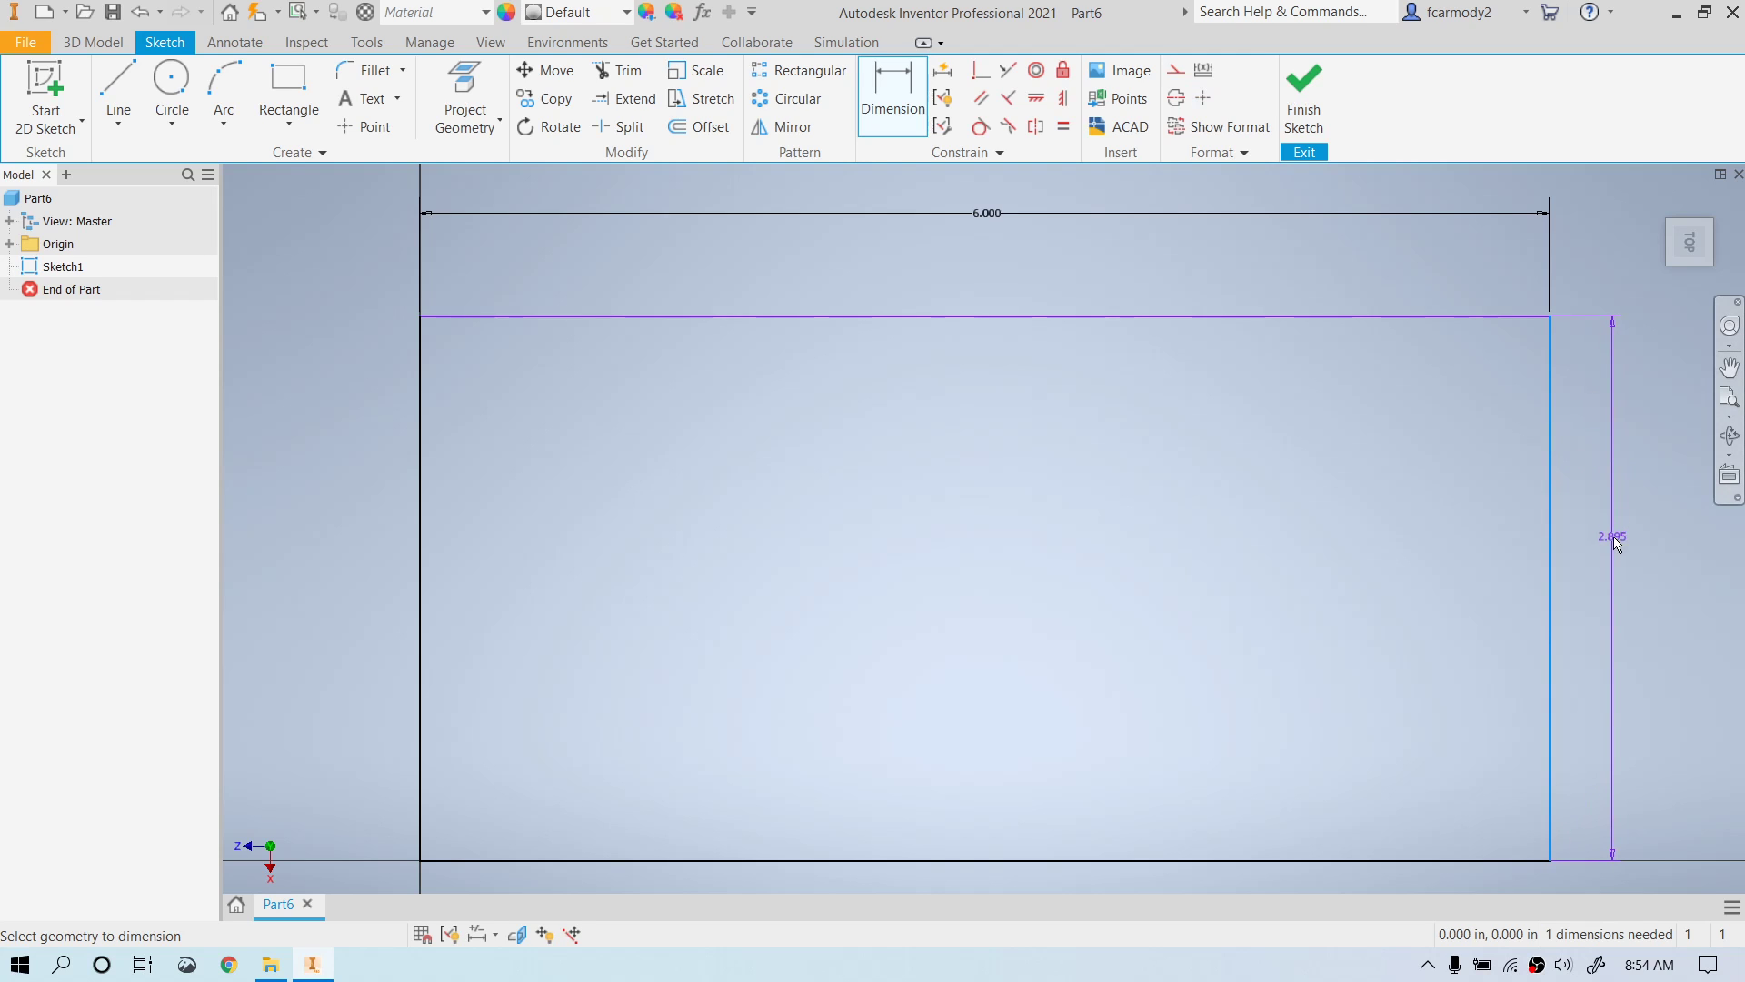
{"action": "left_click", "coordinate": [1616, 543]}
{"action": "type", "text": "4"}
{"action": "key", "text": "Return"}
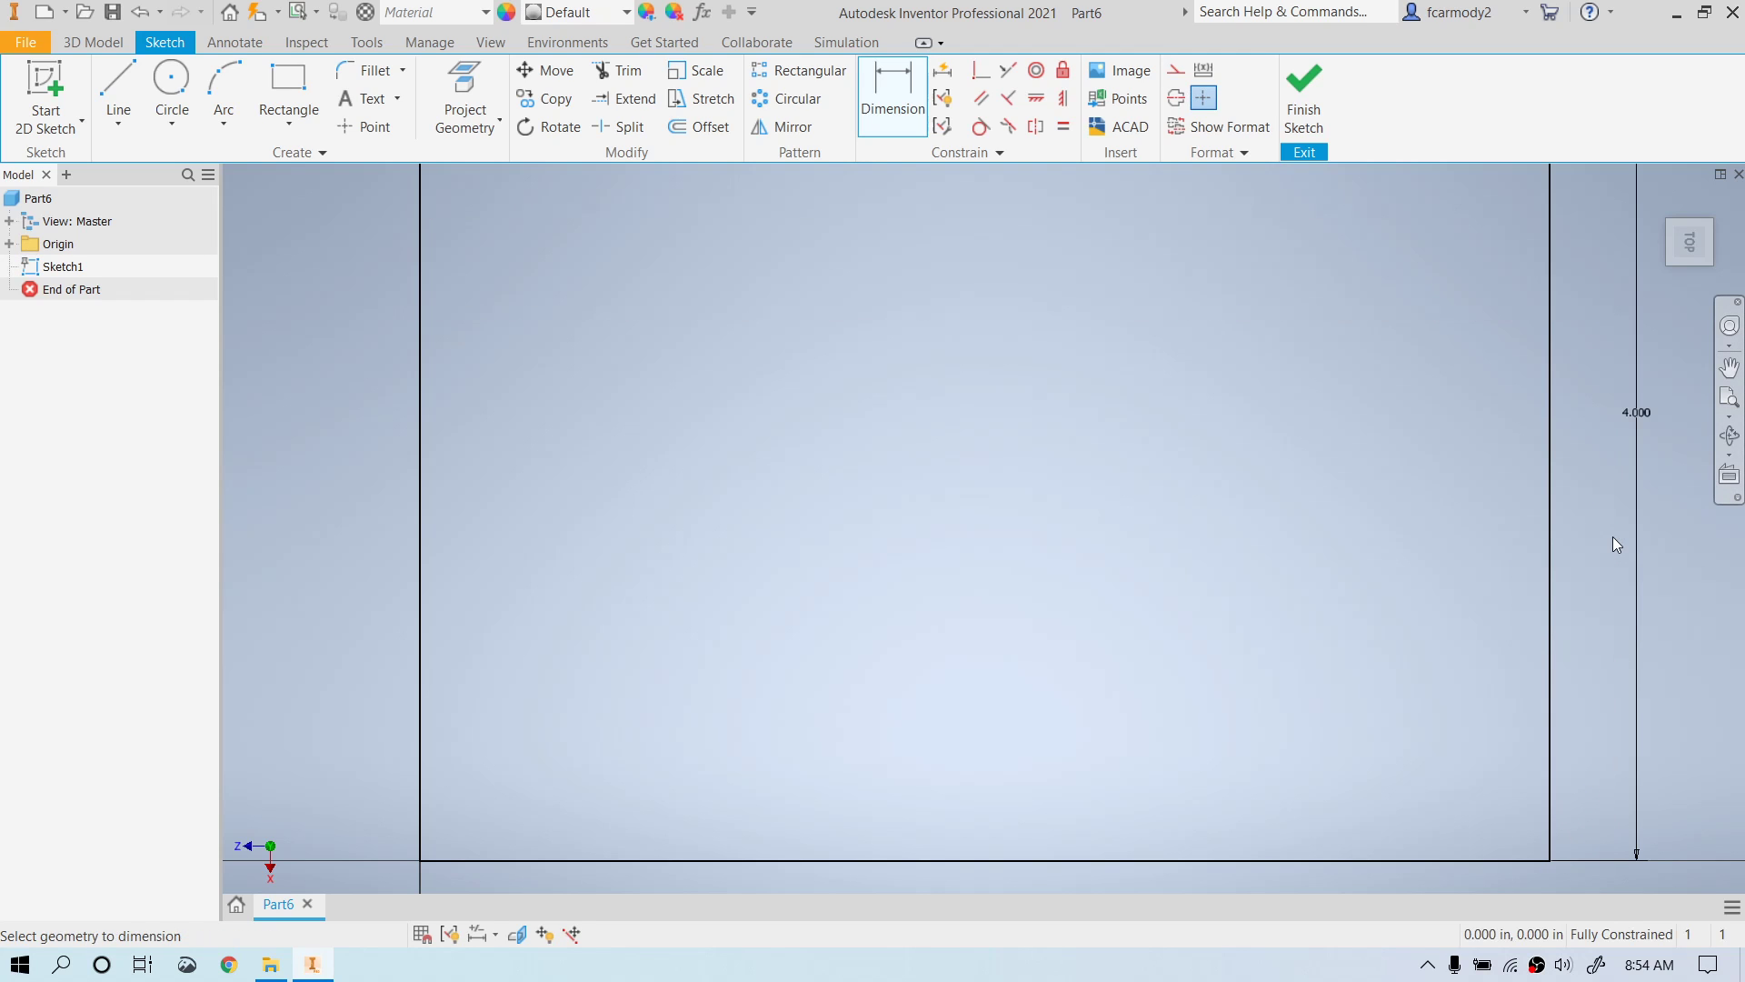
{"action": "left_click", "coordinate": [1729, 397]}
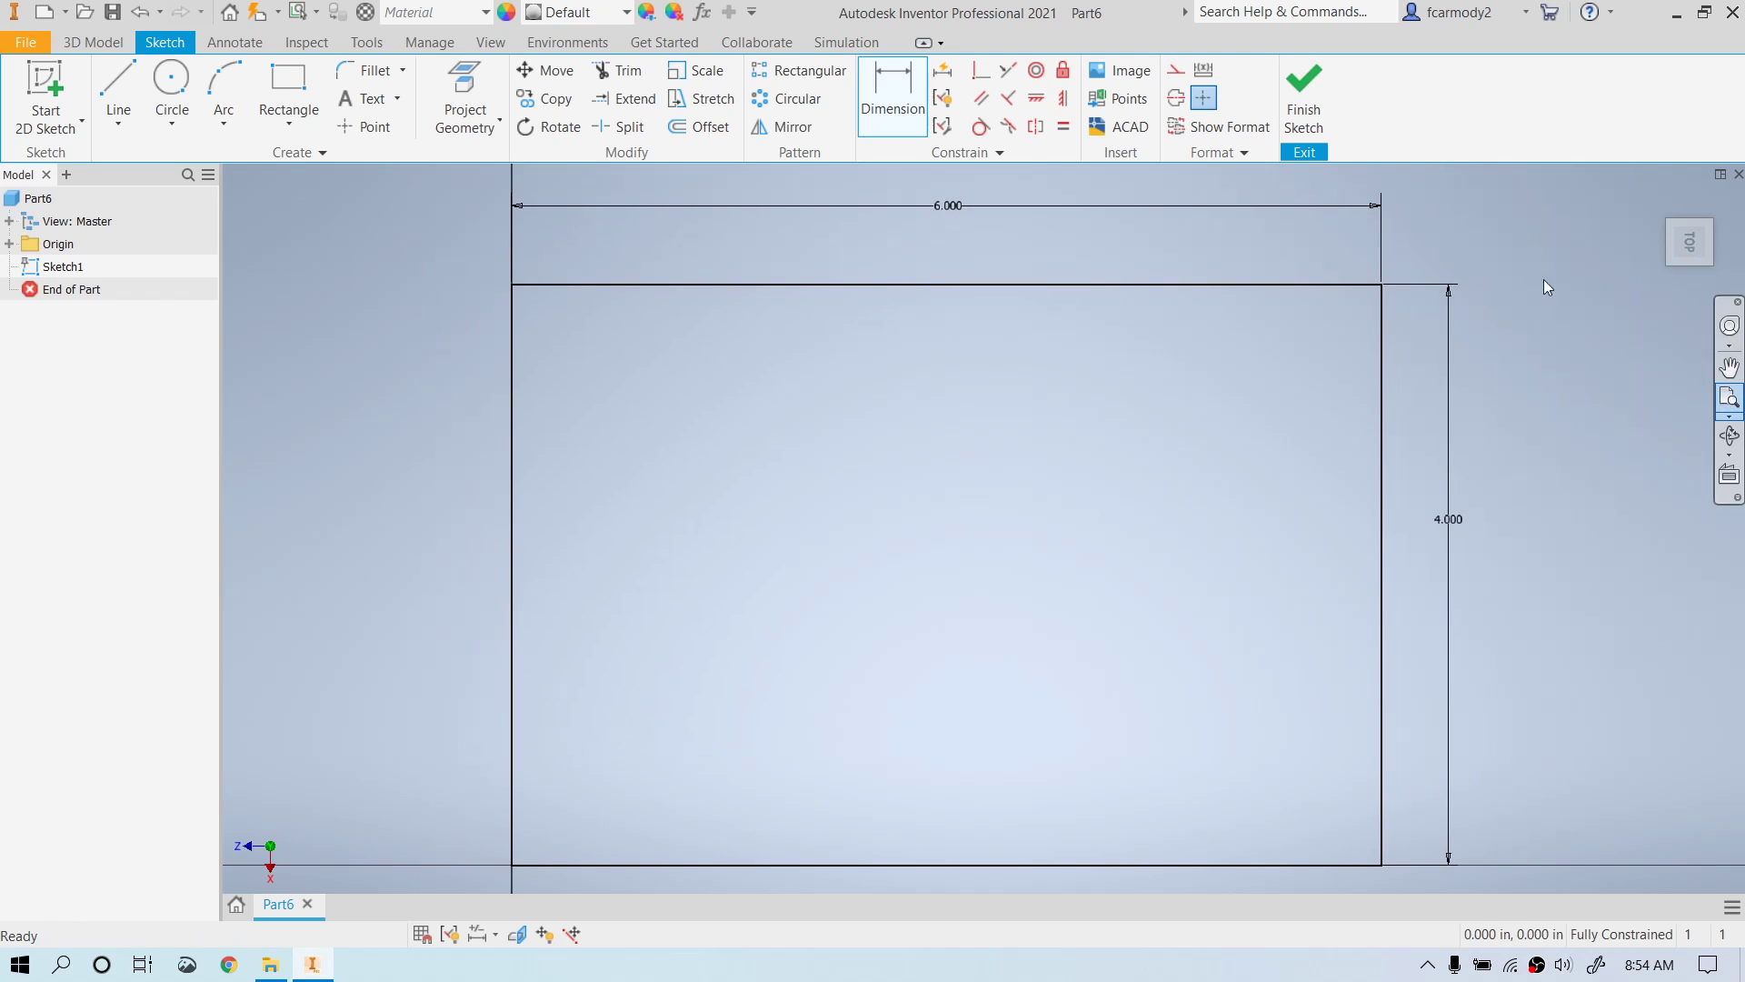
- Finish the sketch and extrude the rectangle 2 in upward into a solid block
{"action": "left_click", "coordinate": [1306, 109]}
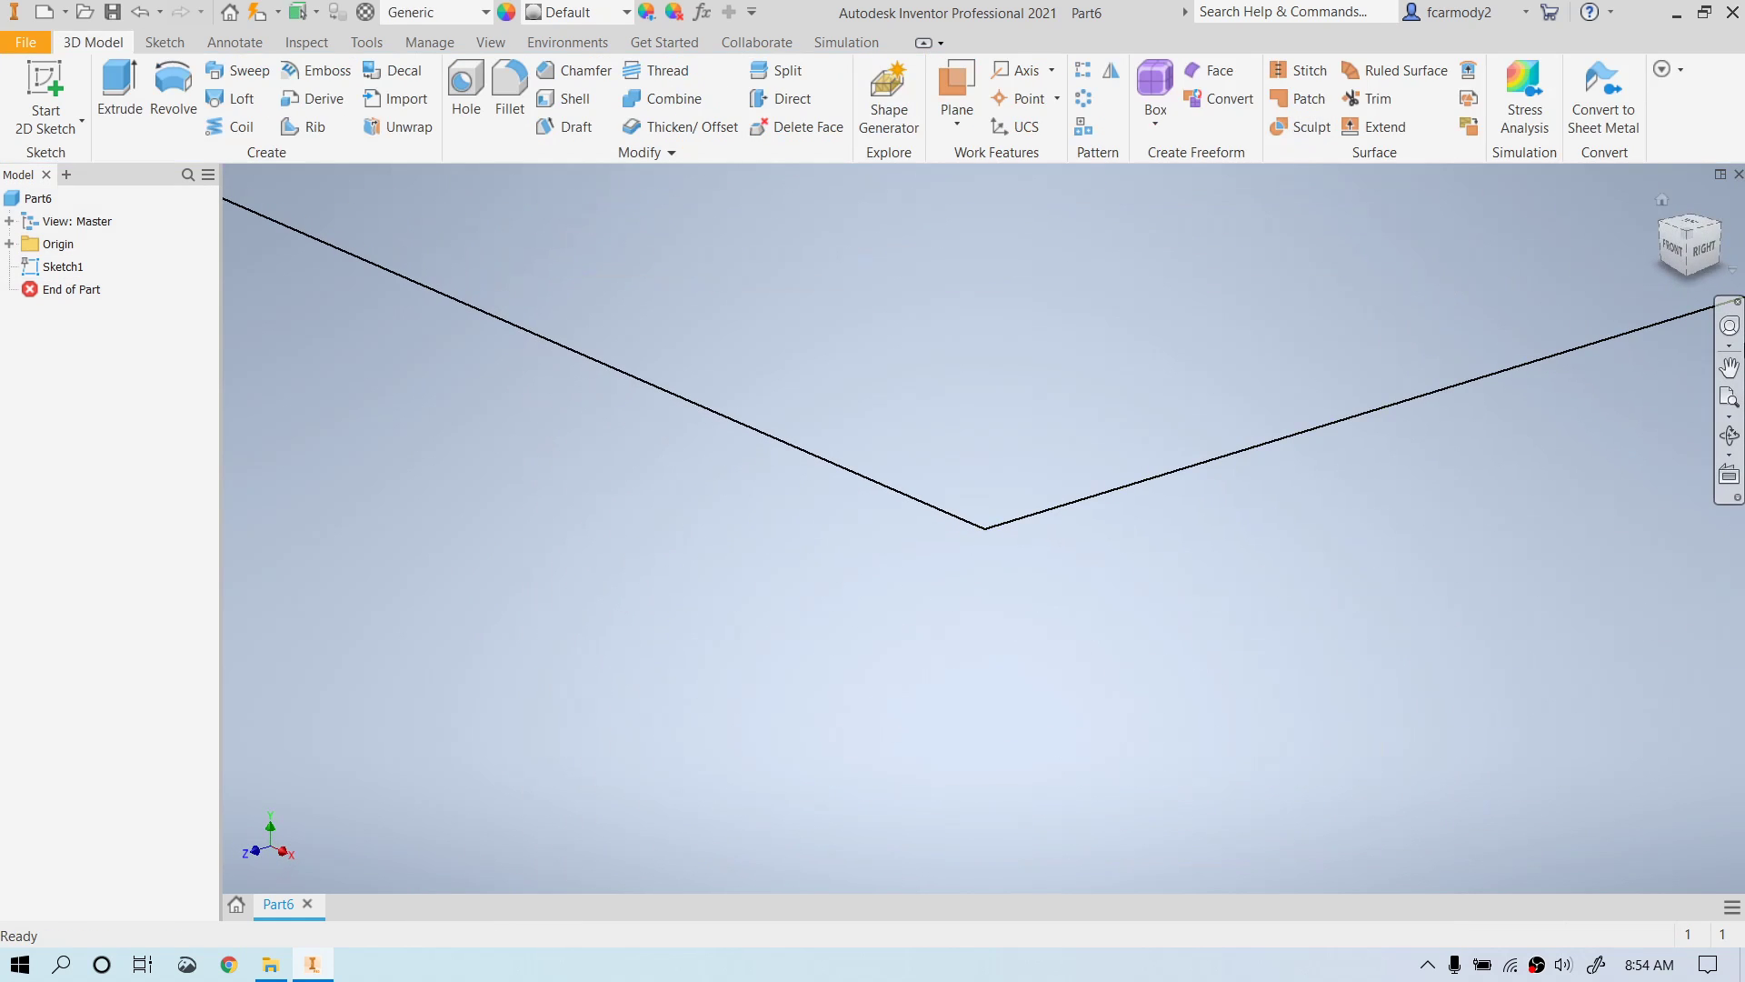
{"action": "left_click", "coordinate": [1731, 400]}
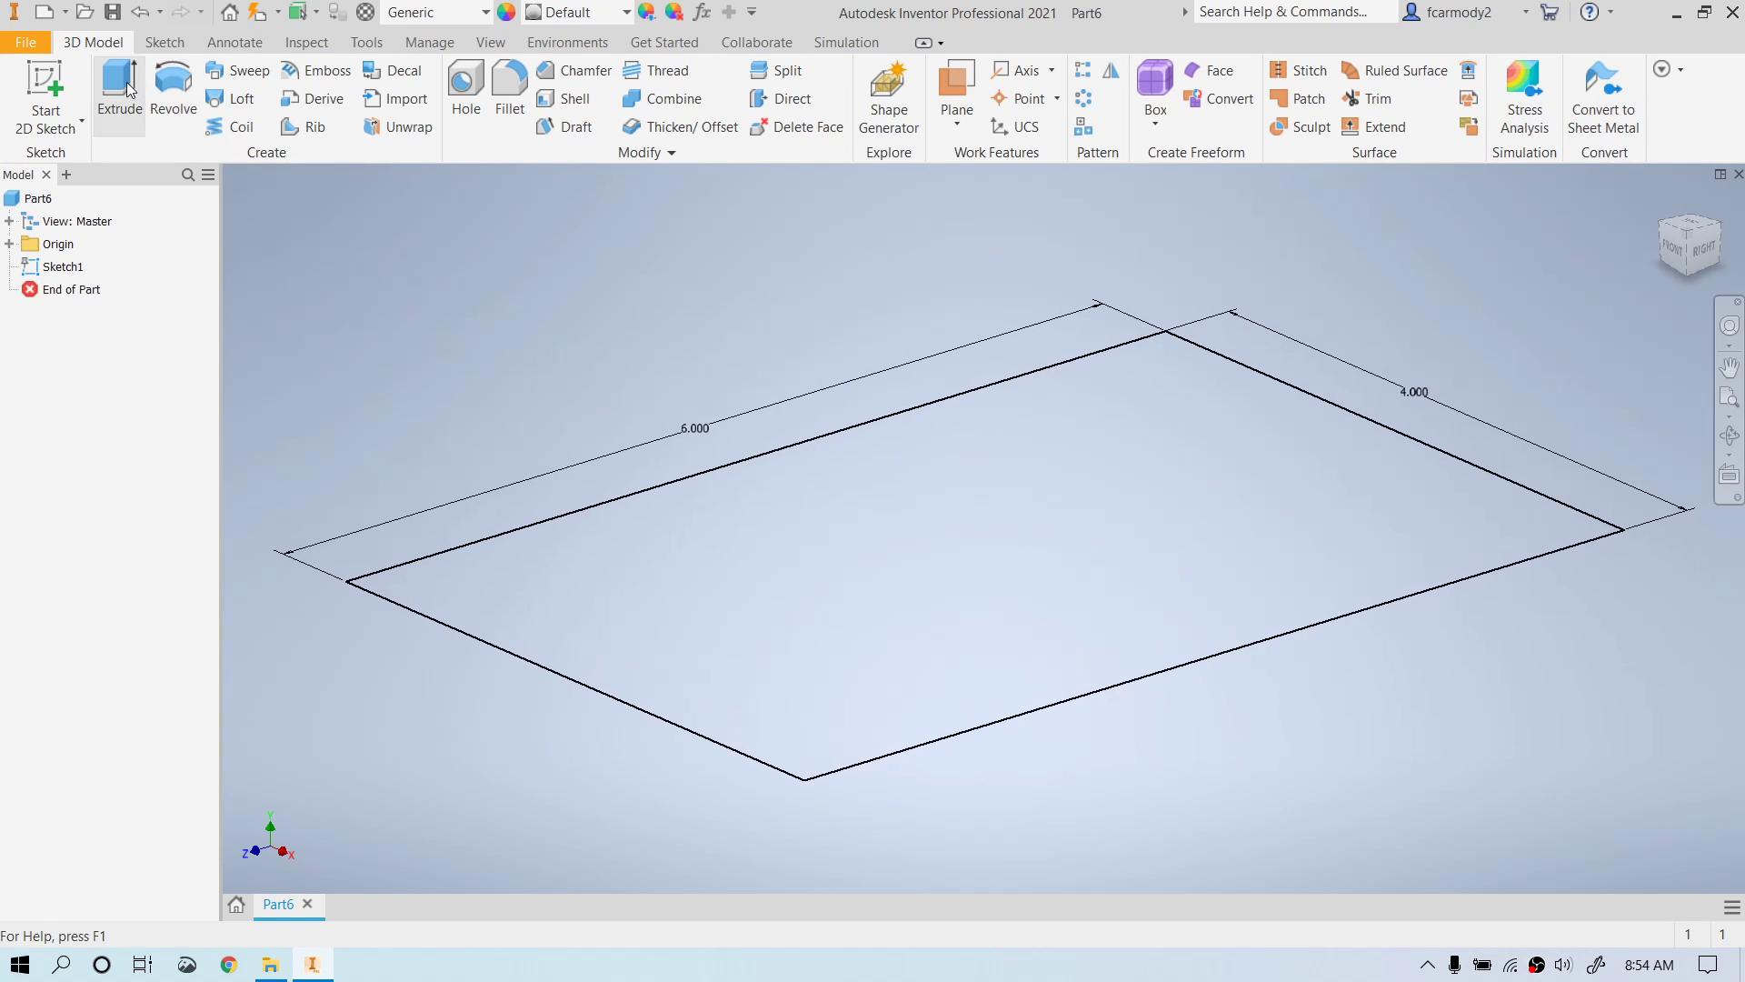
{"action": "left_click", "coordinate": [123, 91]}
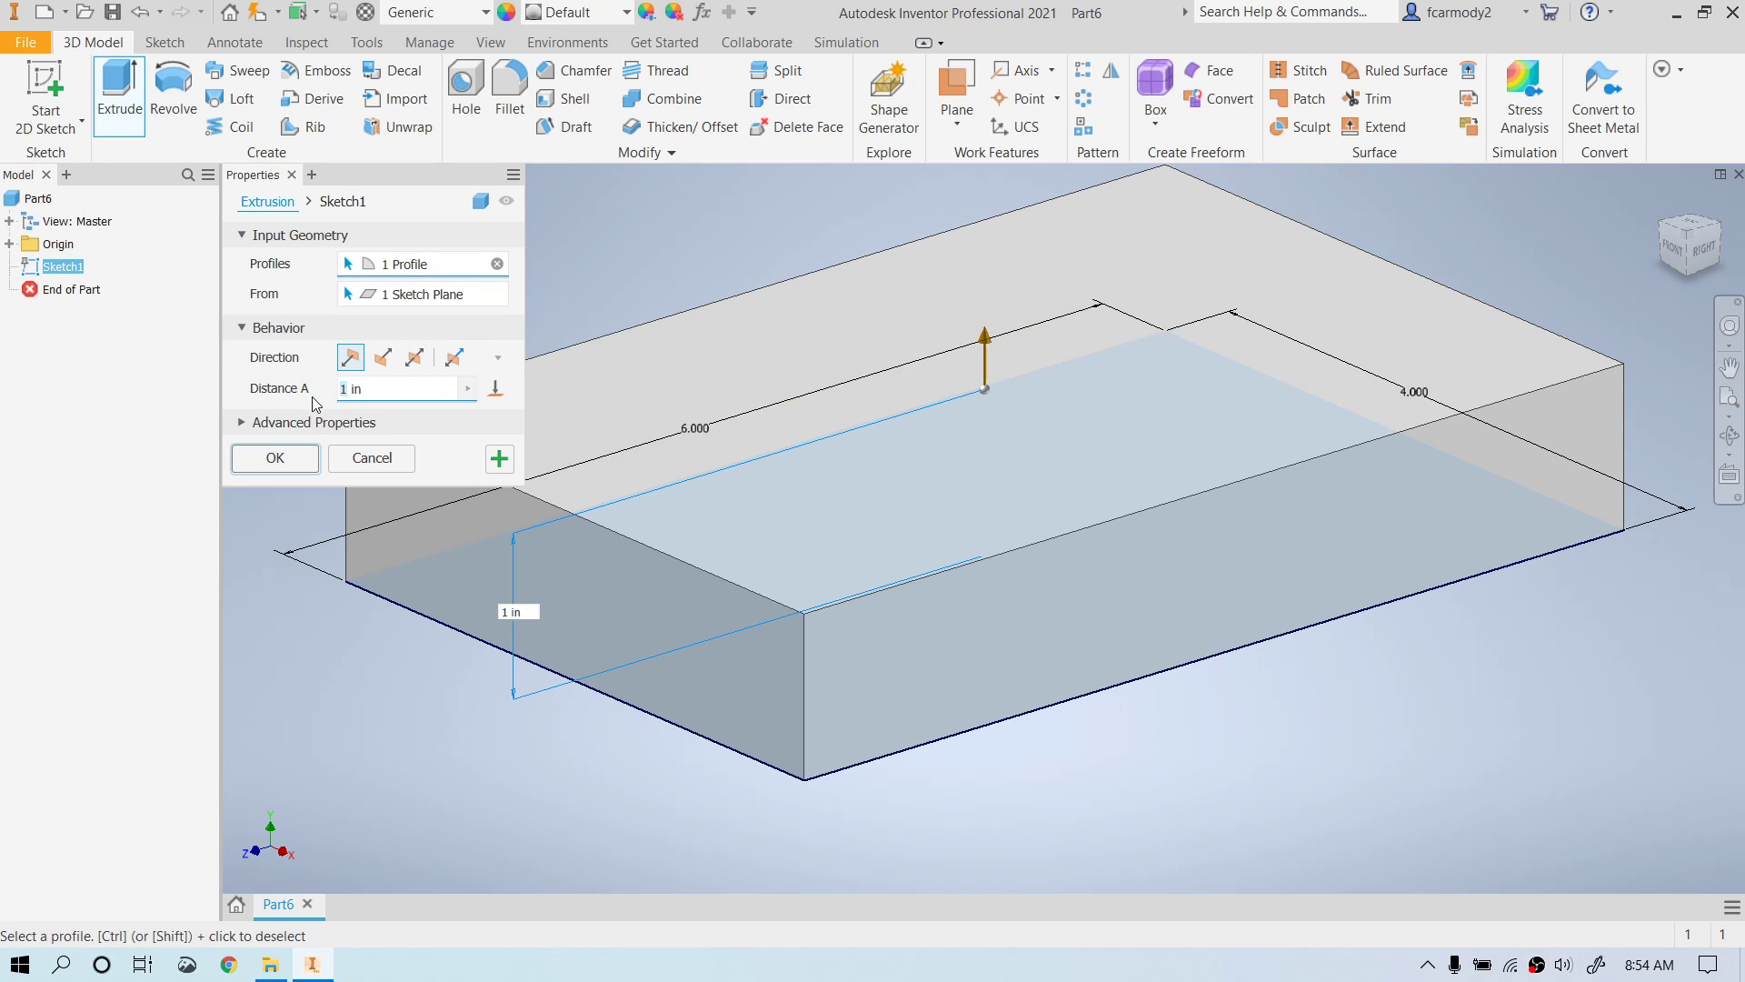
{"action": "left_click", "coordinate": [302, 456]}
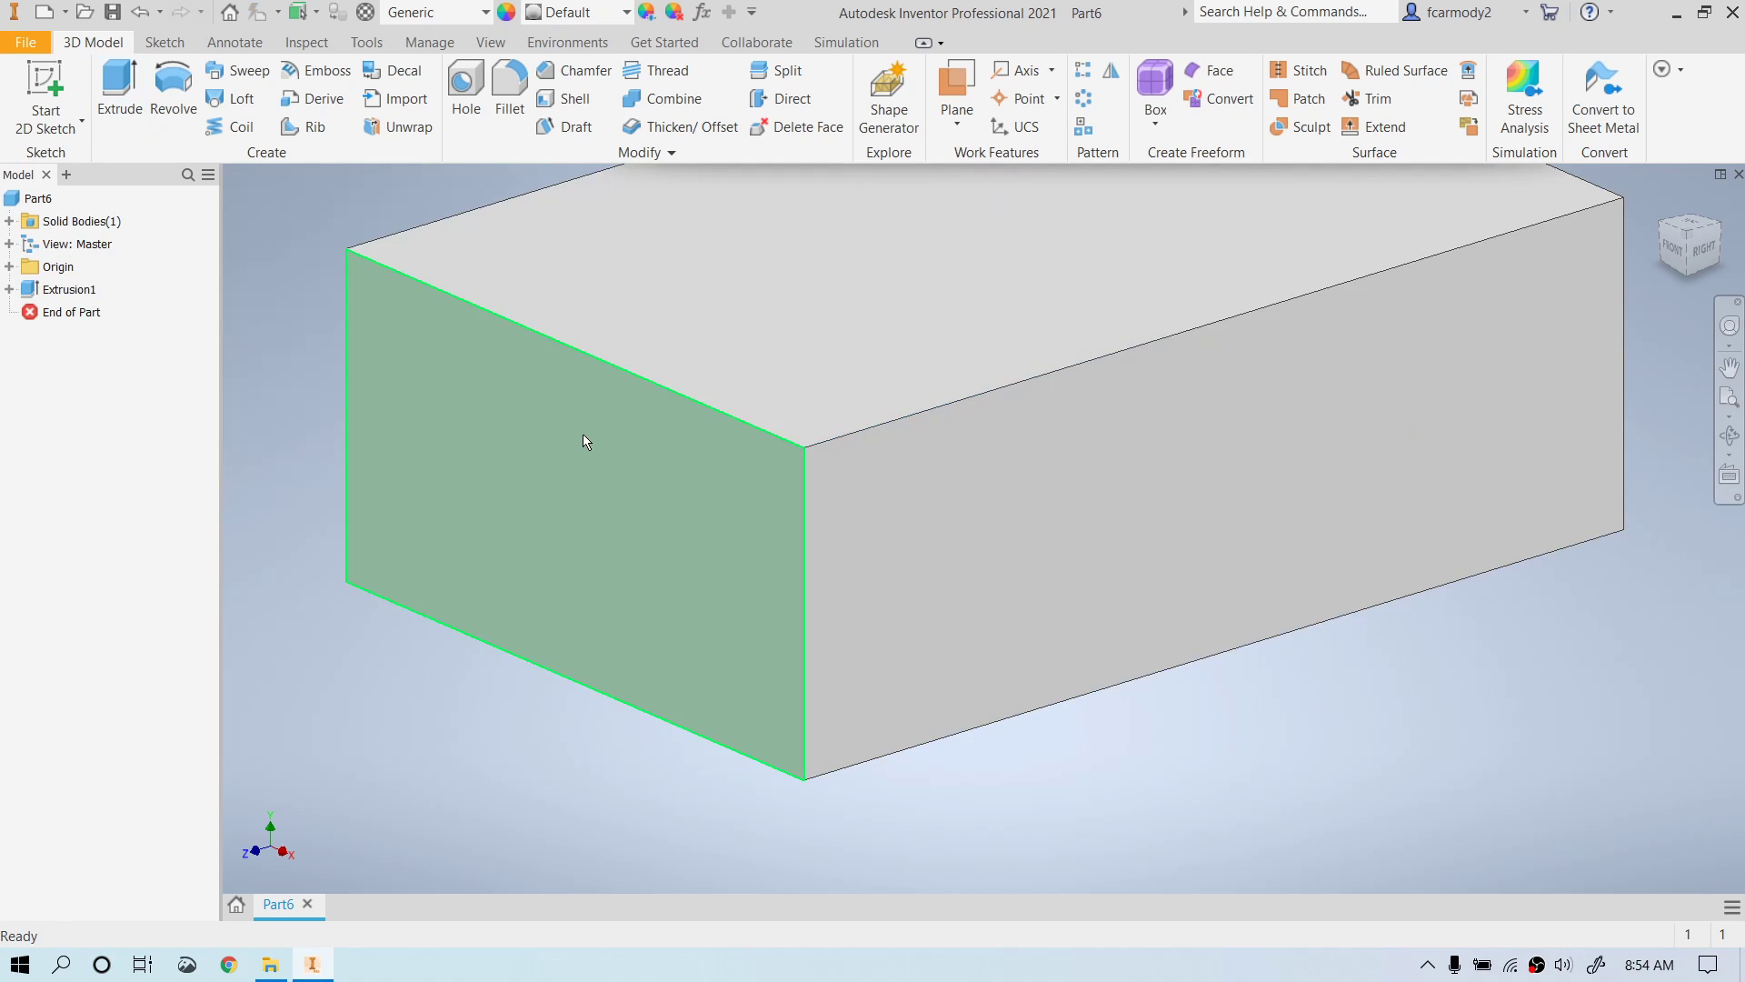
{"action": "scroll", "coordinate": [560, 493], "scroll_direction": "up", "scroll_amount": 3}
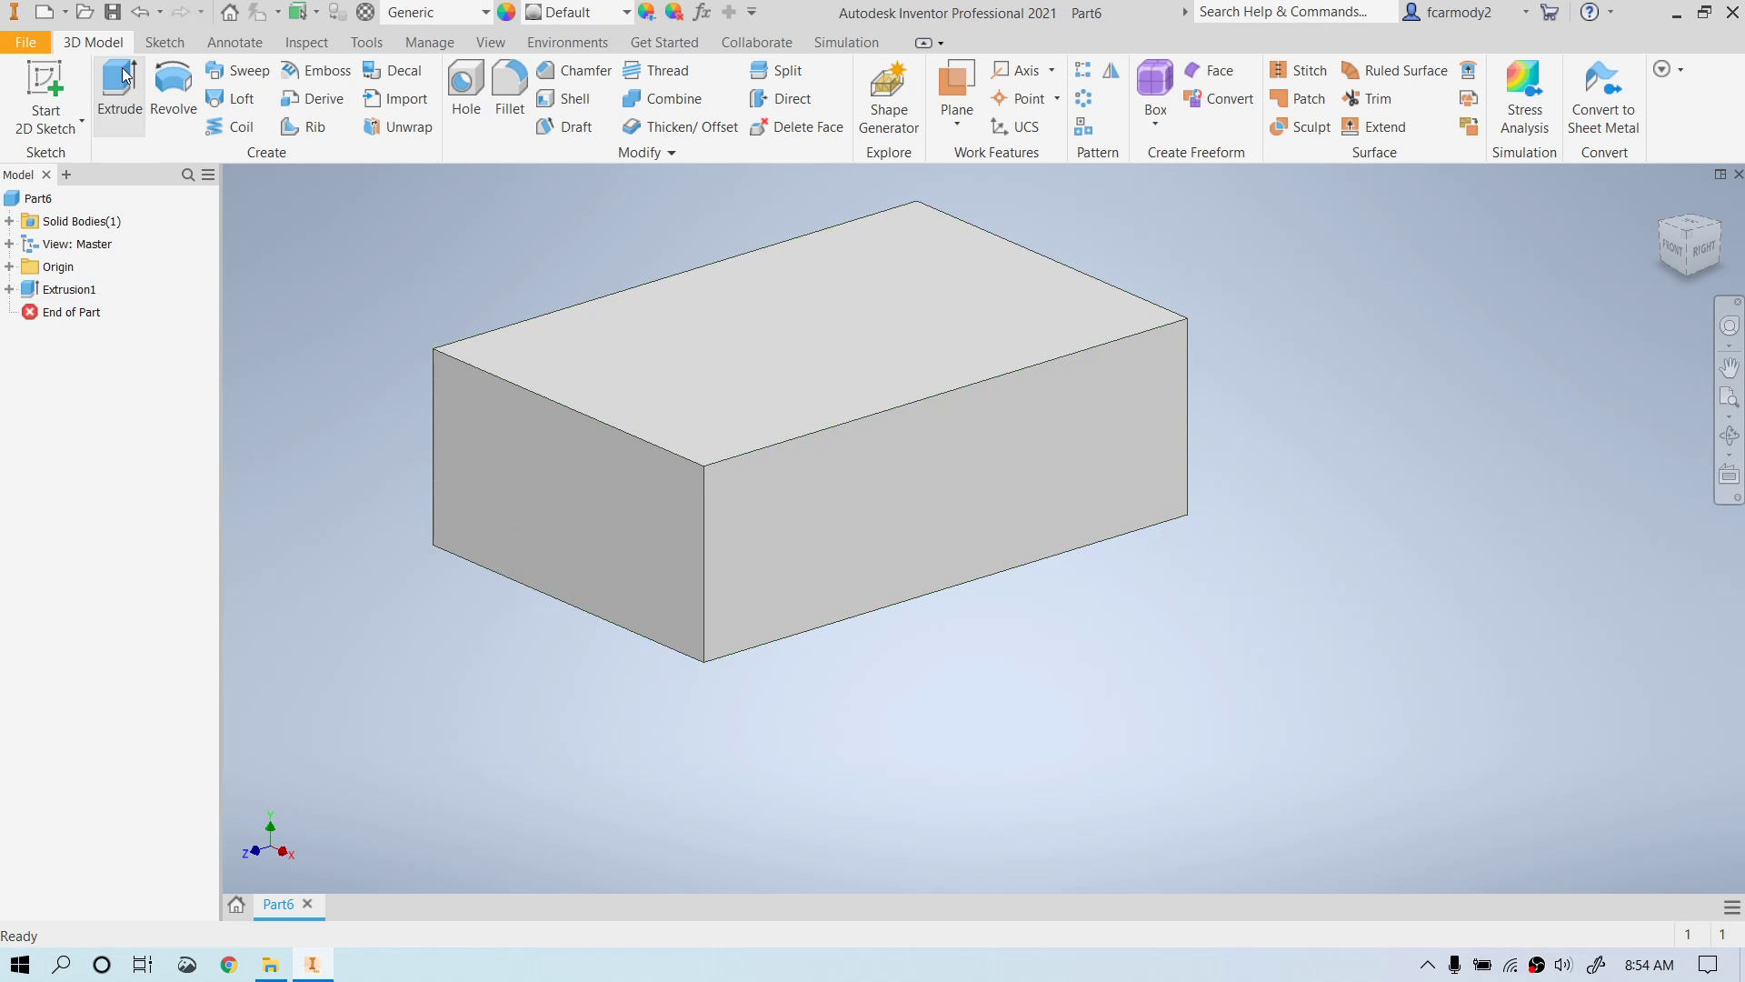
{"action": "left_click", "coordinate": [45, 95]}
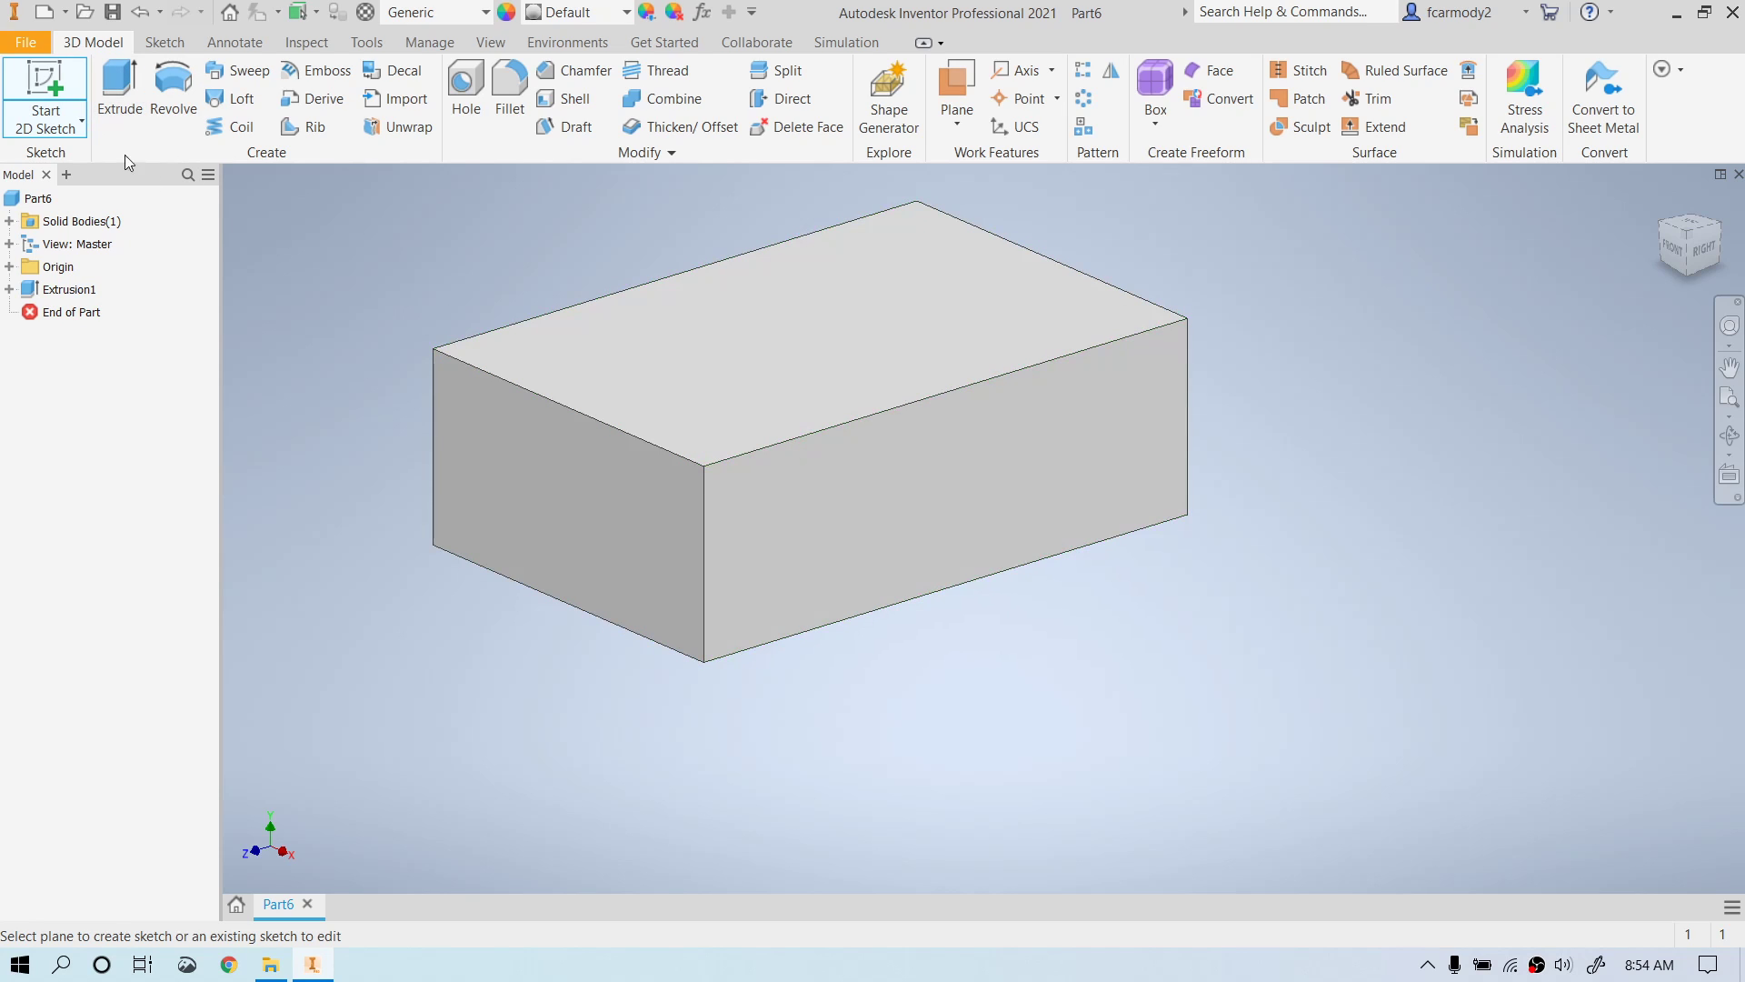
{"action": "right_click", "coordinate": [244, 233]}
{"action": "left_click", "coordinate": [264, 292]}
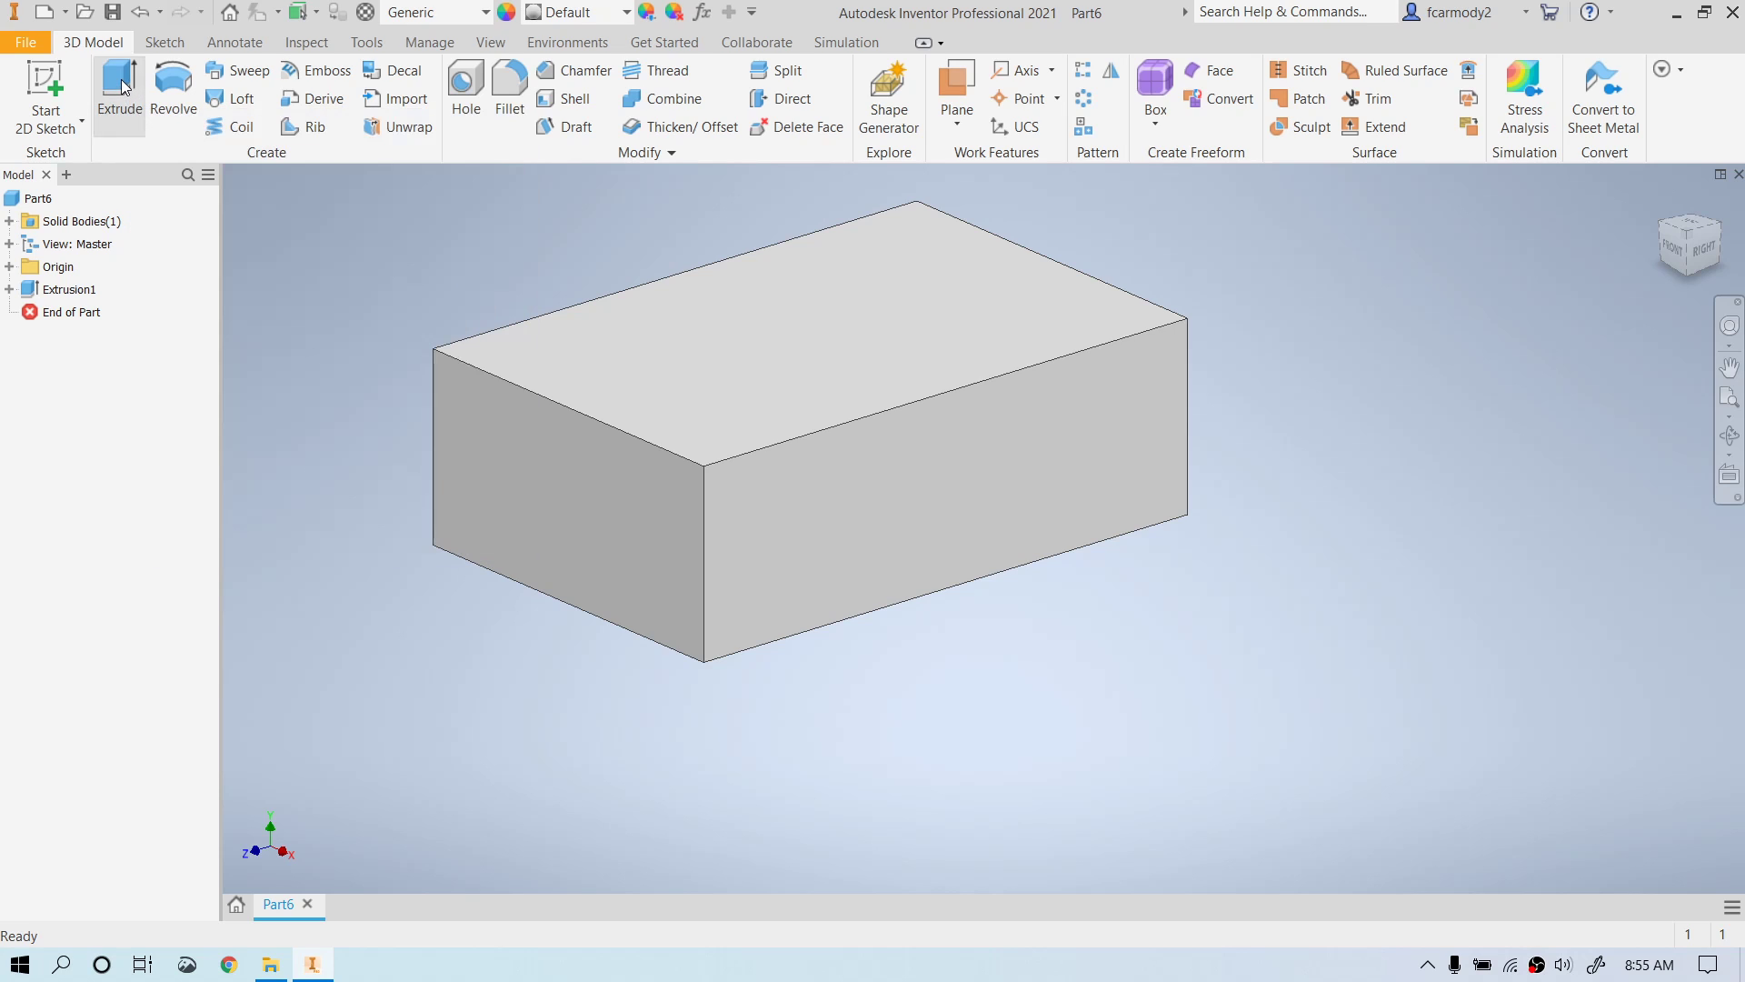
{"action": "left_click", "coordinate": [42, 75]}
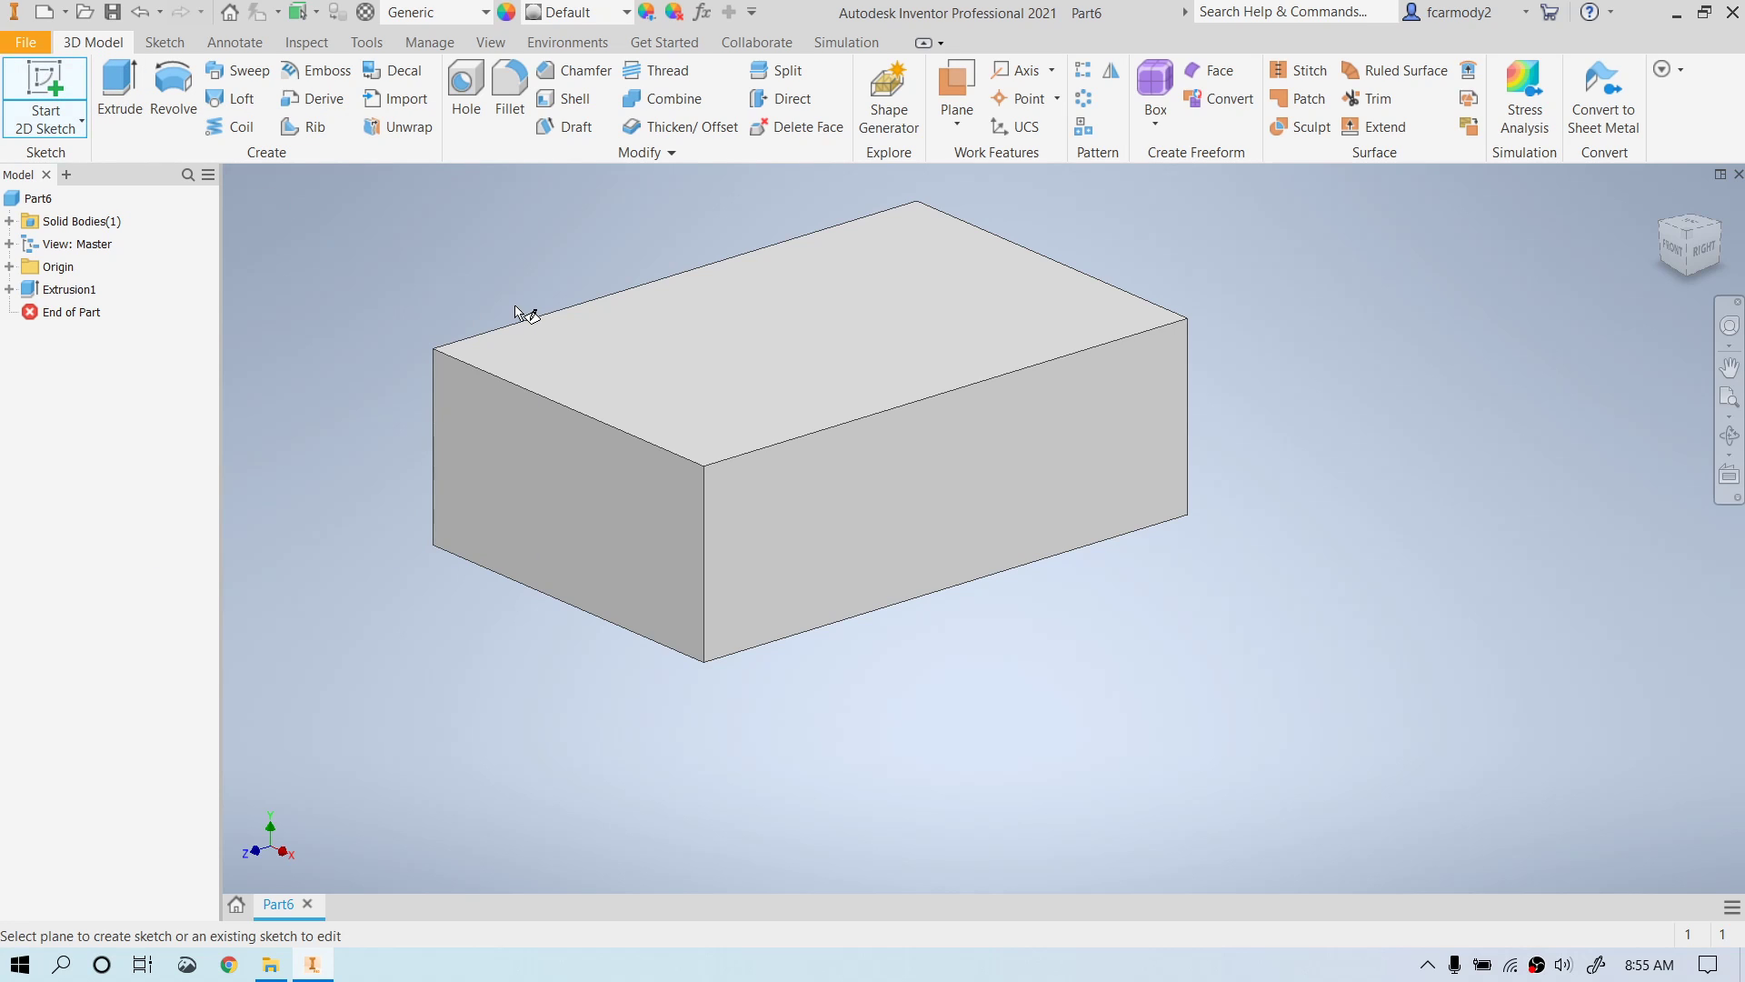
{"action": "key", "text": "Escape"}
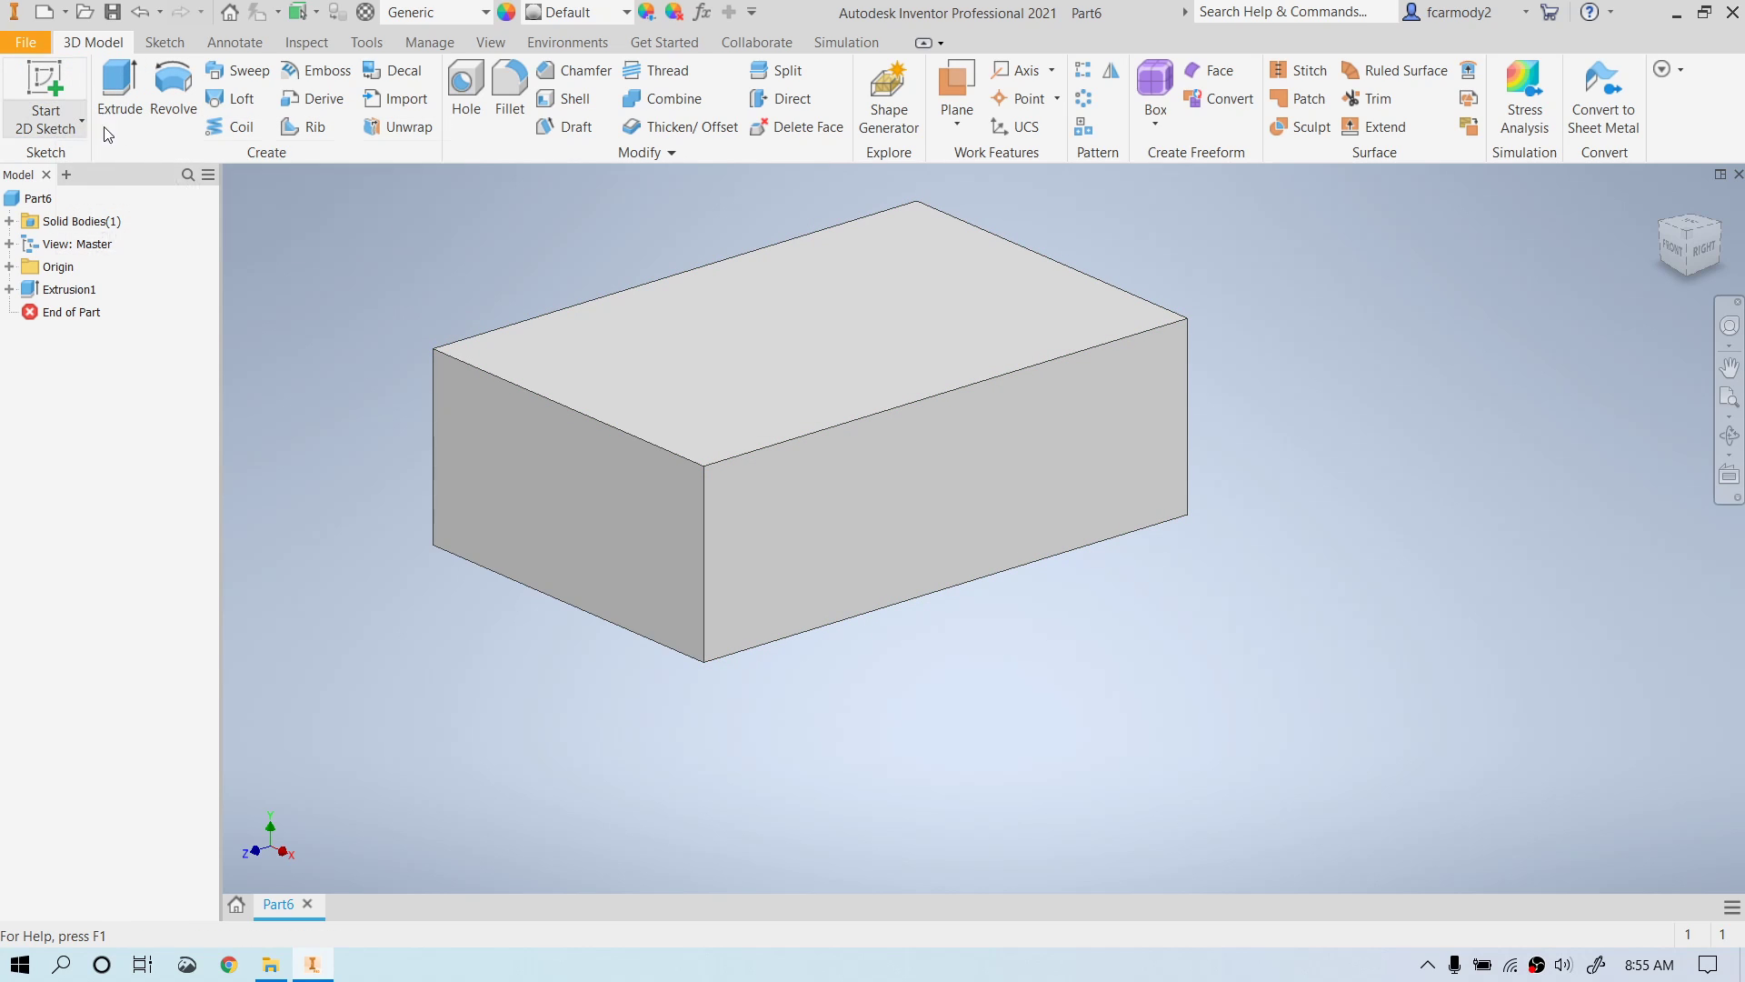
{"action": "left_click", "coordinate": [54, 122]}
{"action": "right_click", "coordinate": [292, 249]}
{"action": "left_click", "coordinate": [172, 247]}
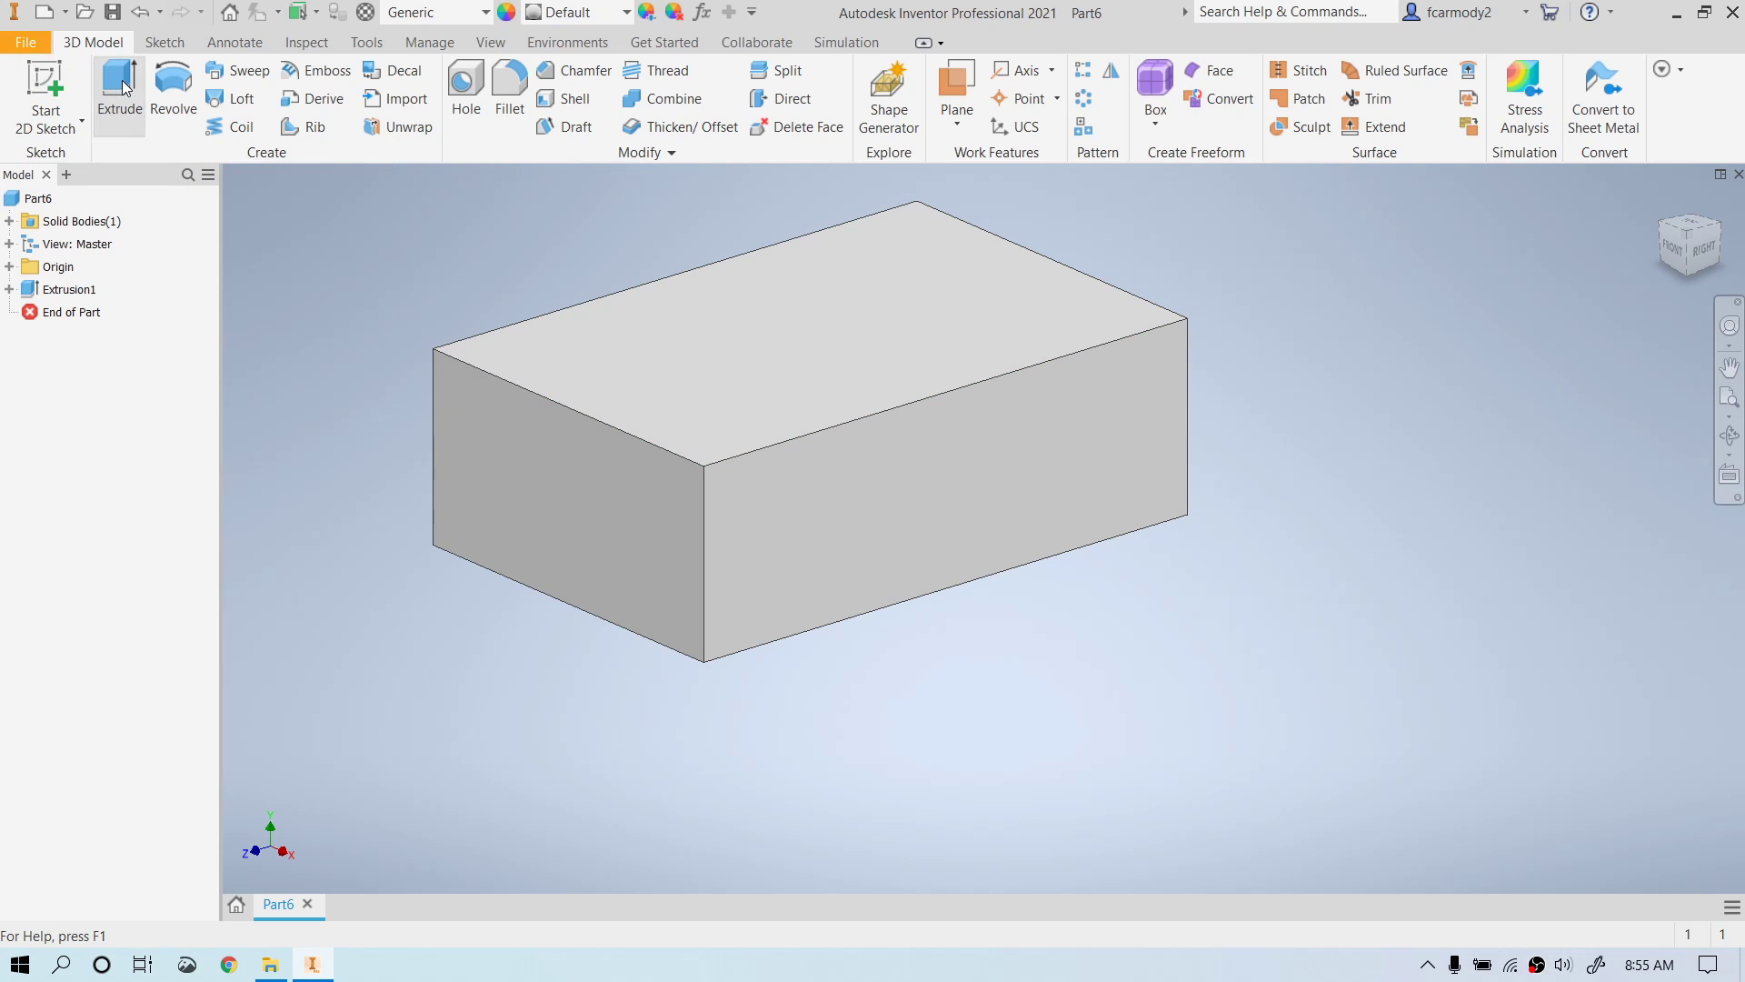
- Create an empty sketch on the block's long right face and delete it
{"action": "left_click", "coordinate": [50, 100]}
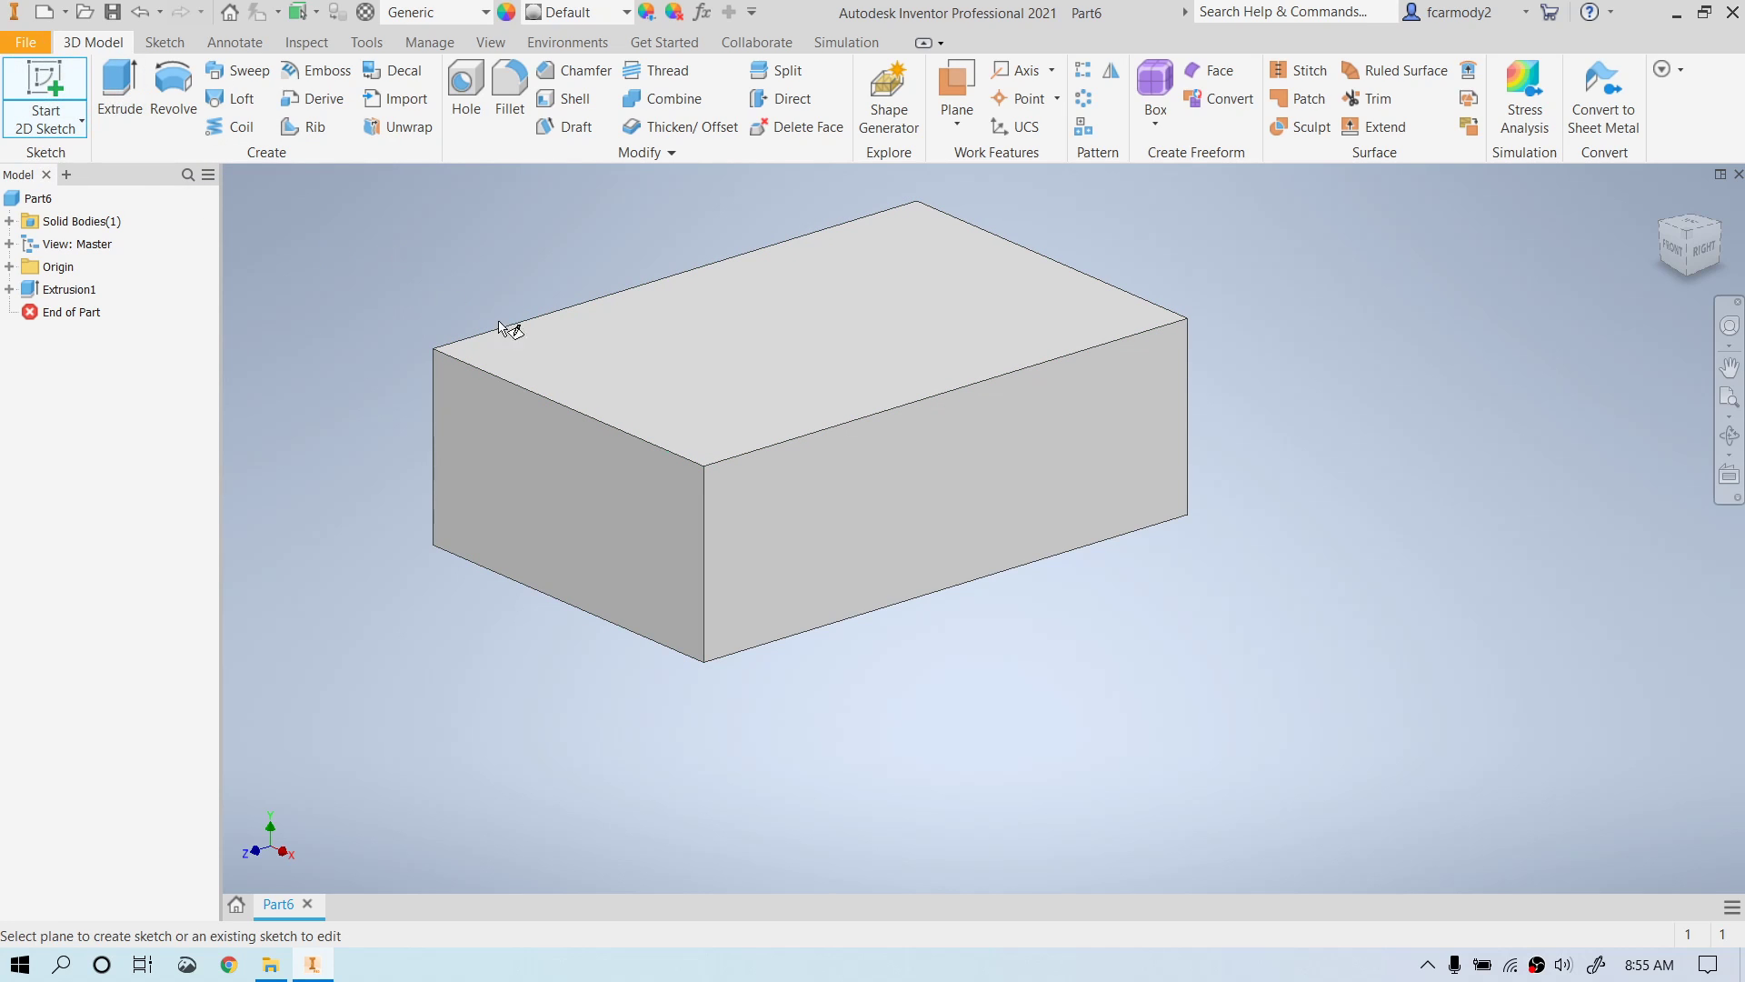
{"action": "left_click", "coordinate": [898, 469]}
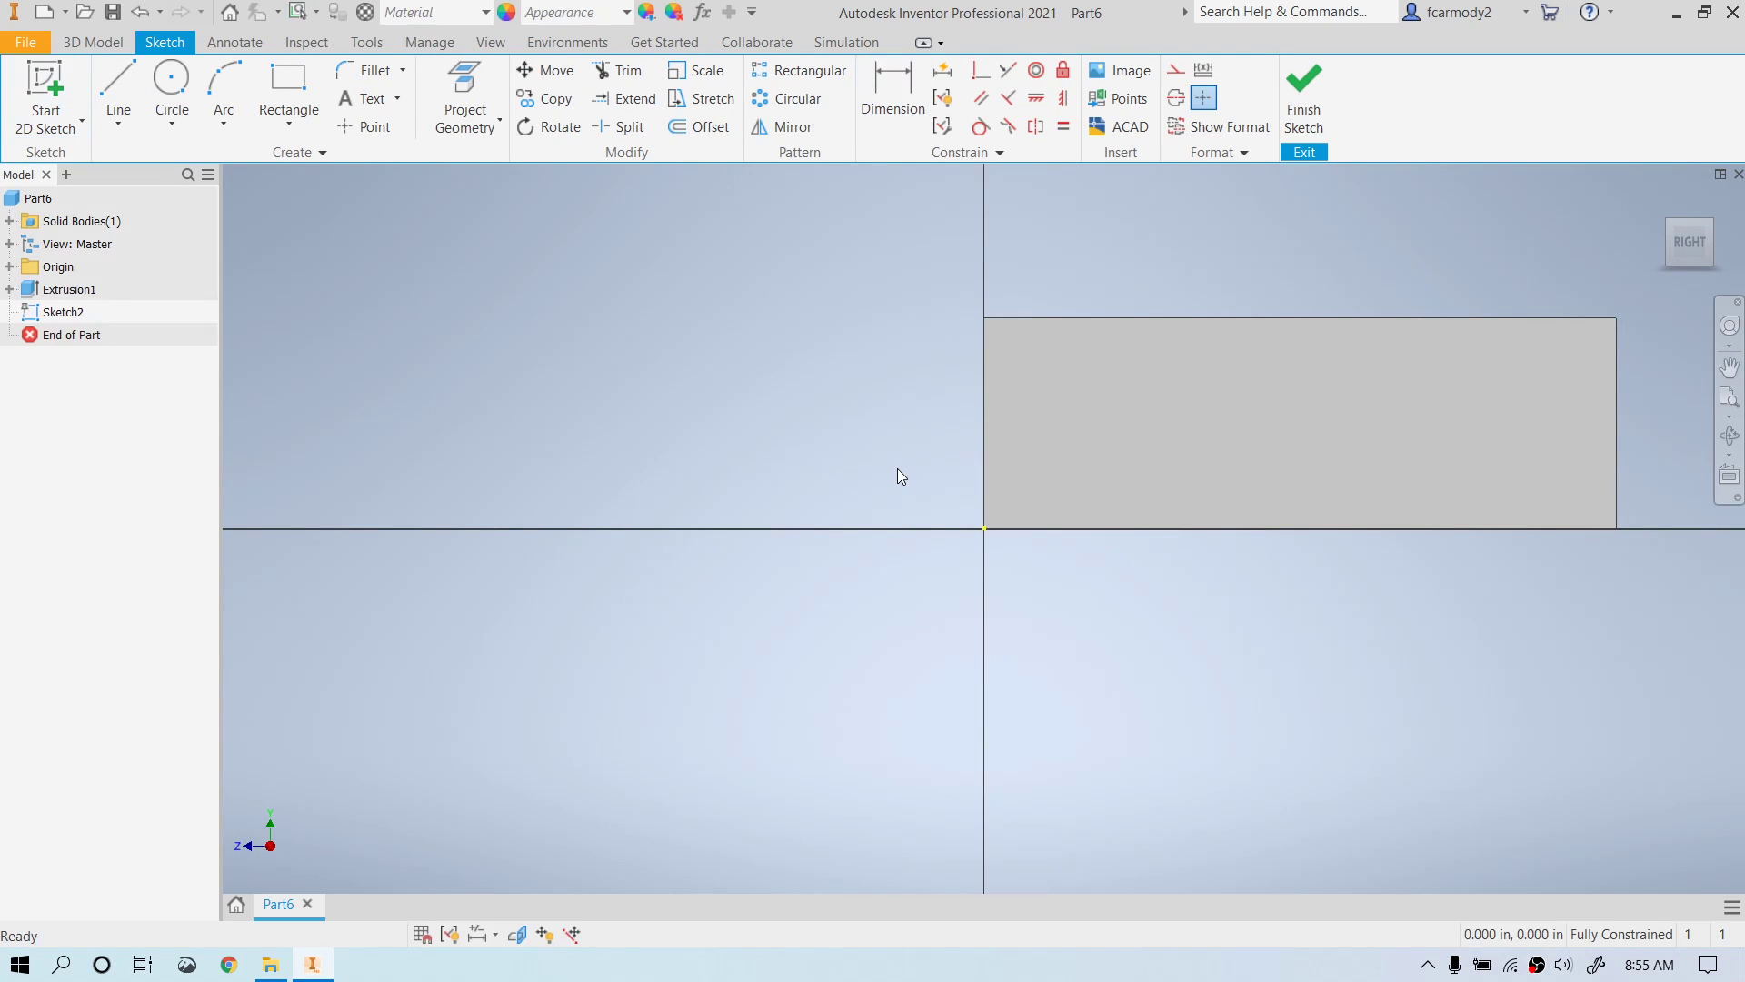
{"action": "left_click", "coordinate": [1304, 100]}
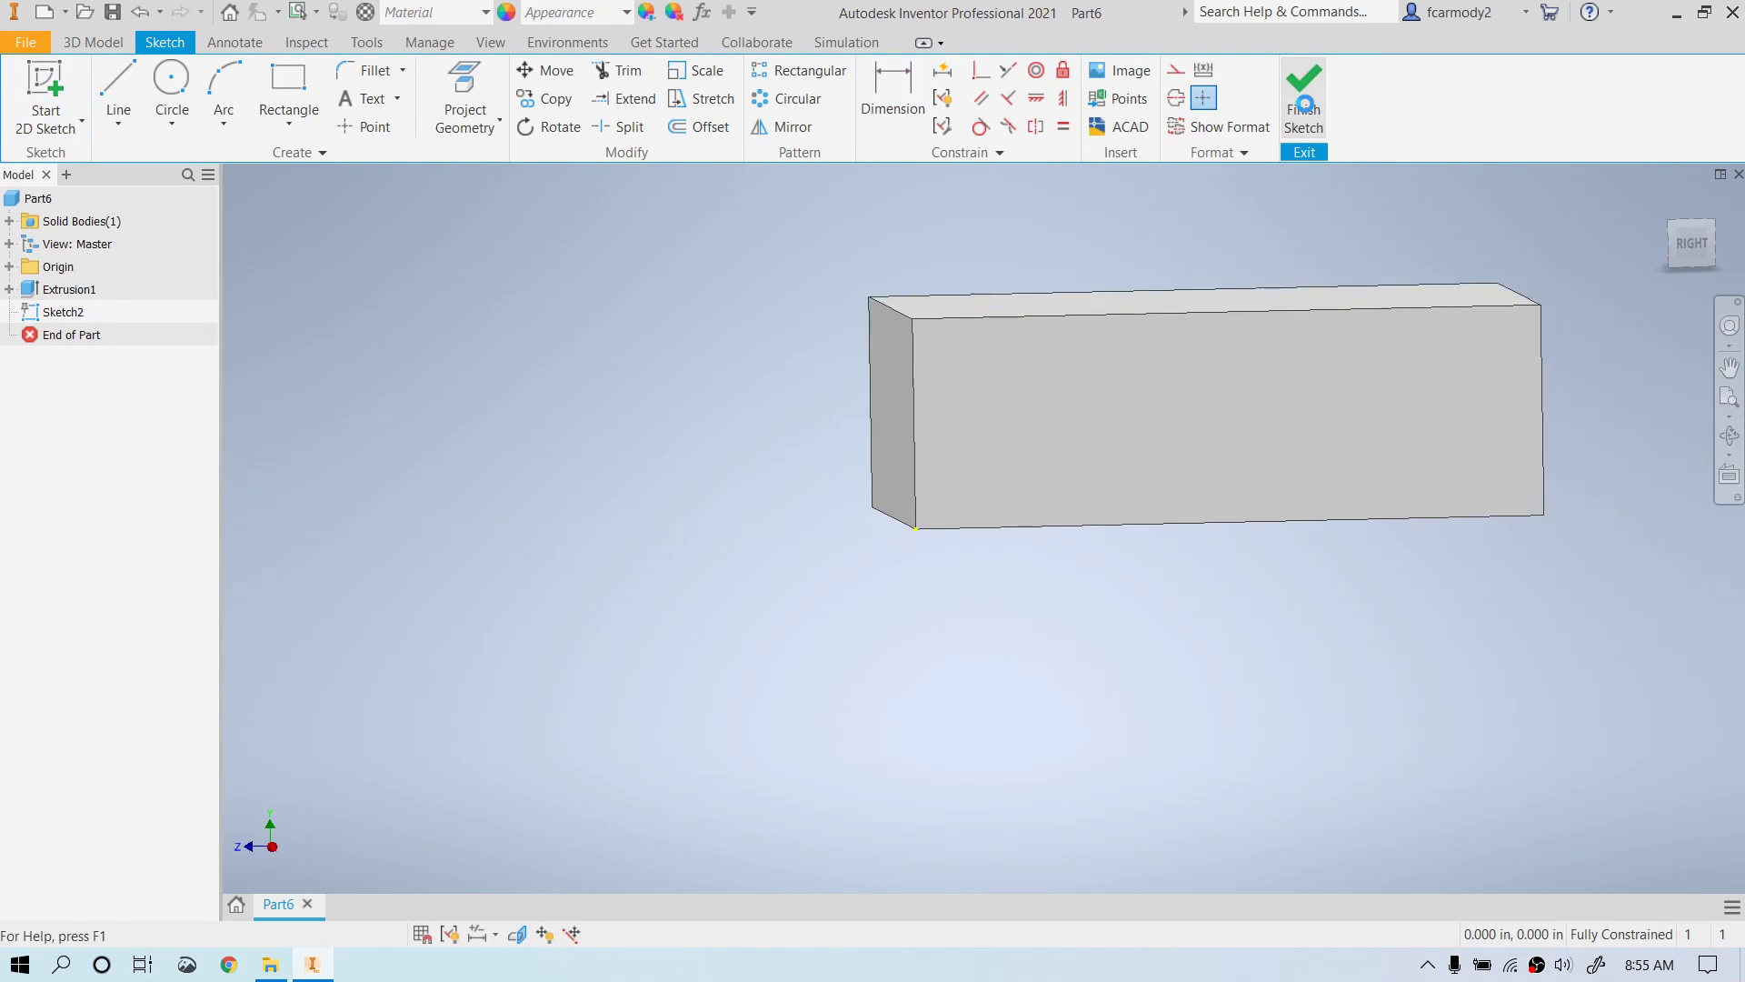
{"action": "left_click", "coordinate": [394, 295]}
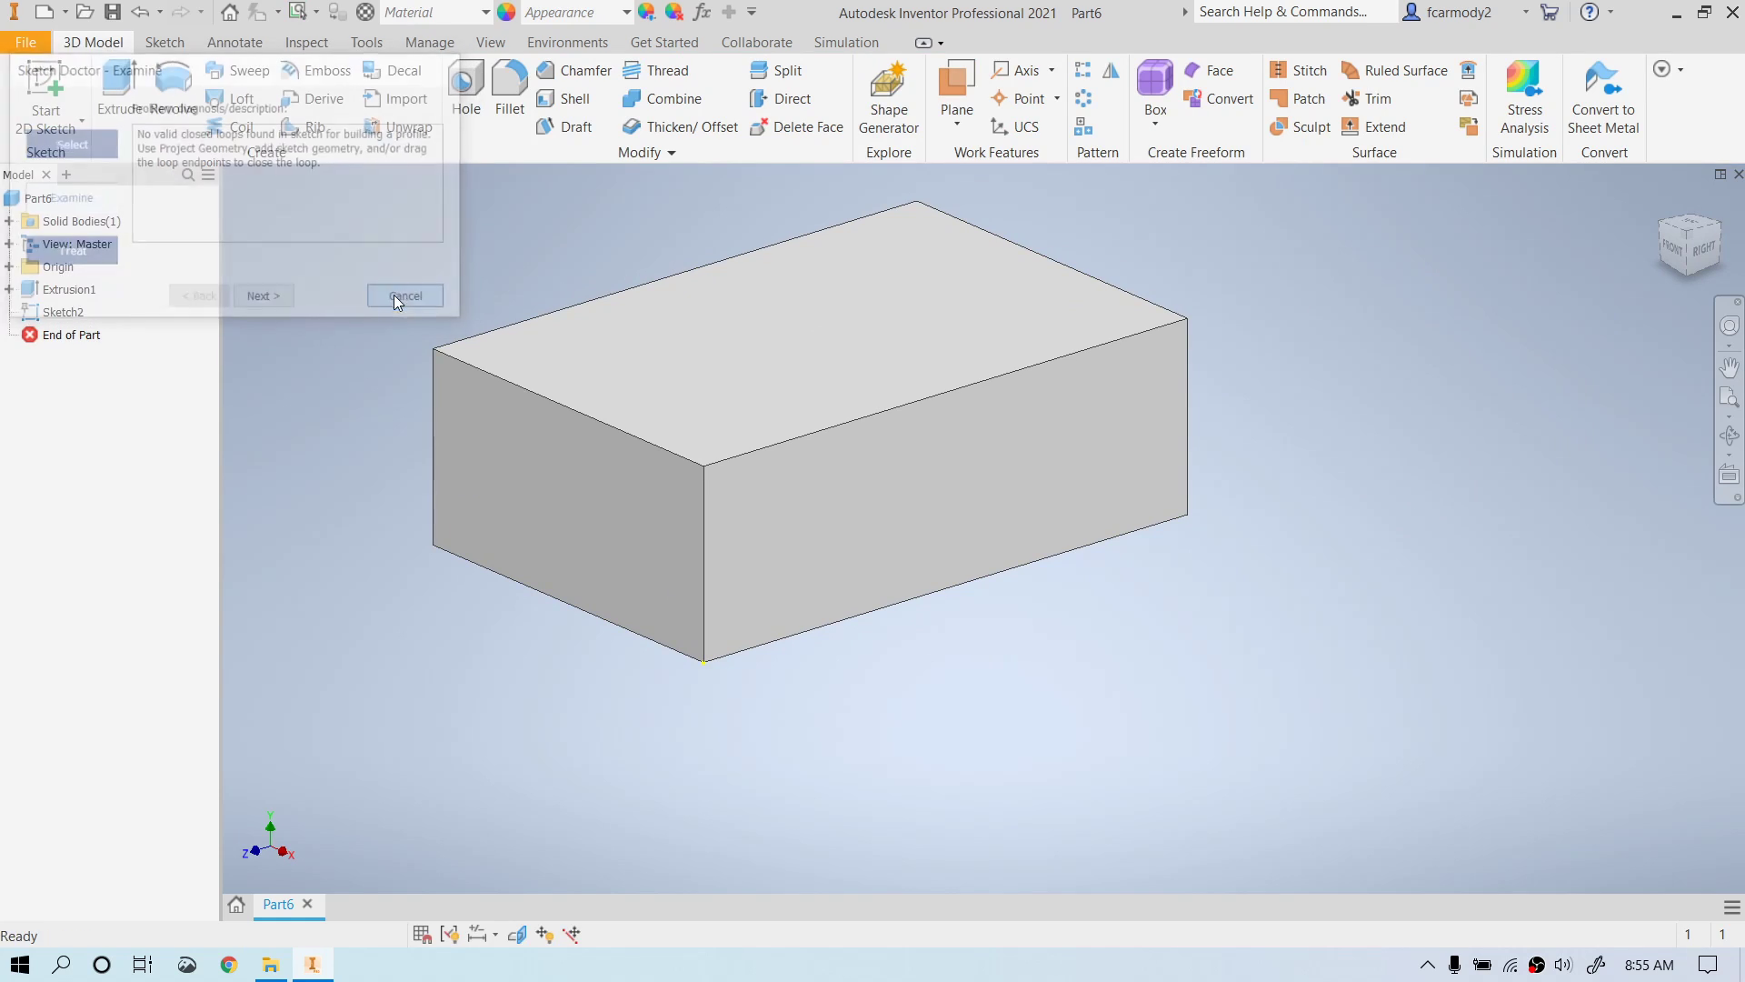
{"action": "right_click", "coordinate": [46, 312]}
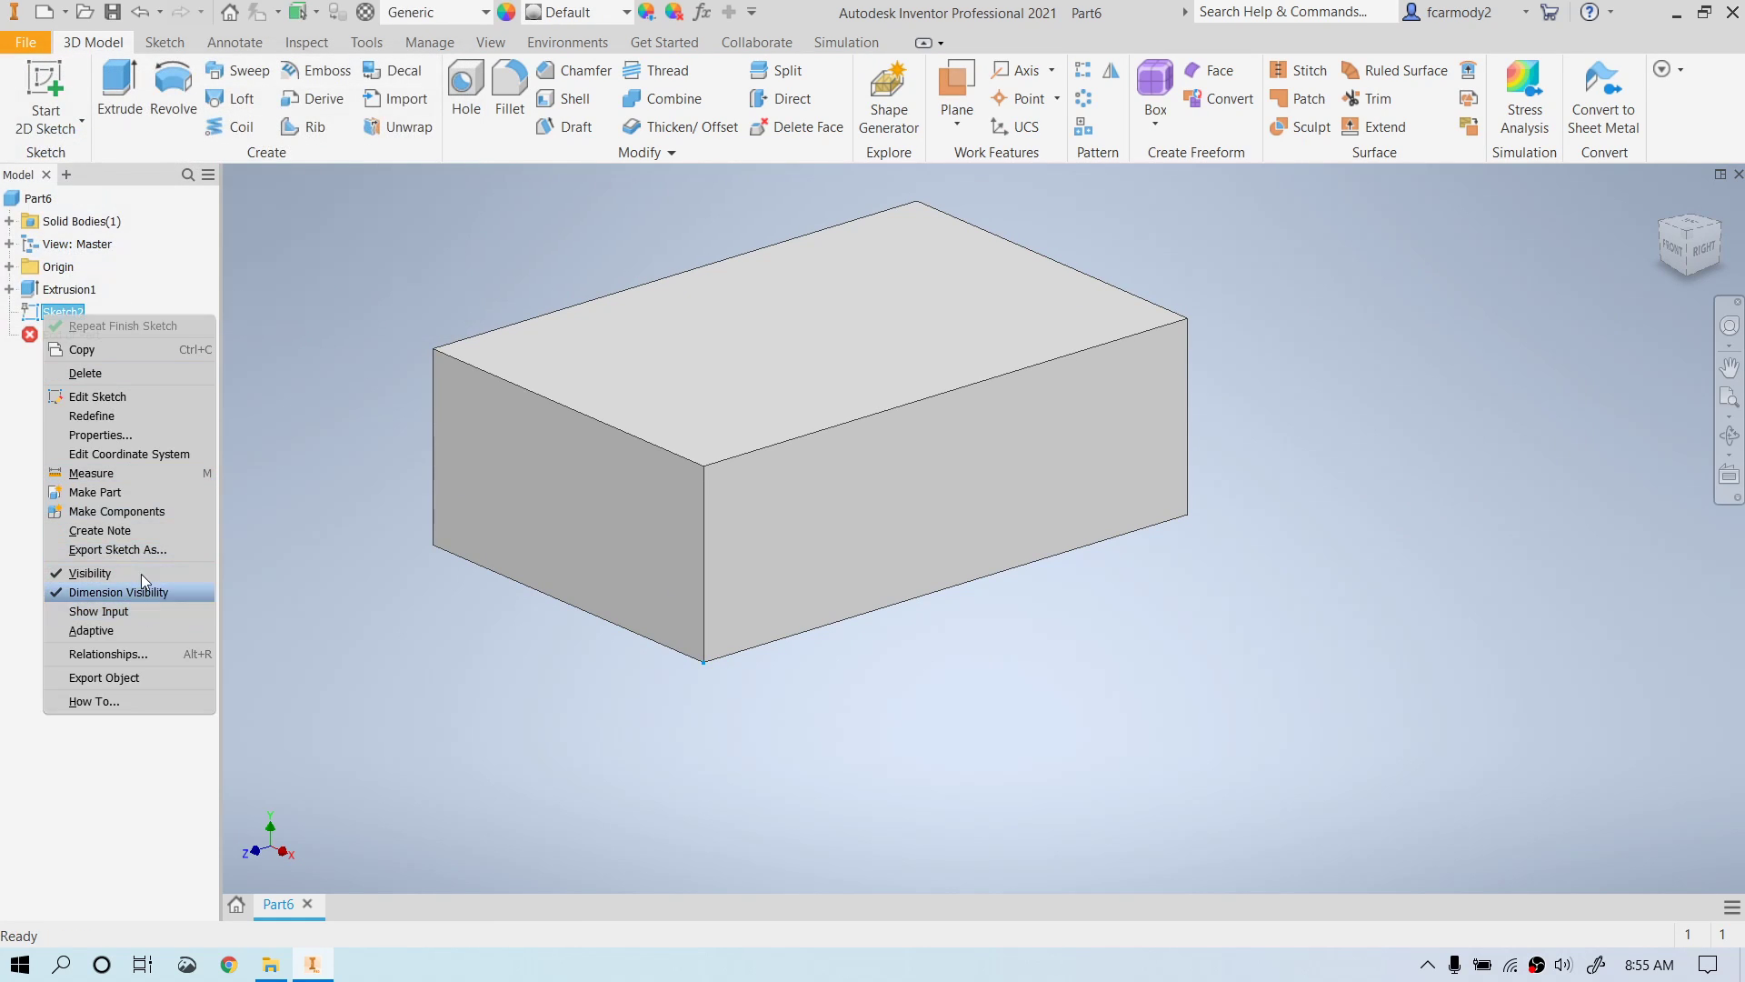
{"action": "left_click", "coordinate": [128, 374]}
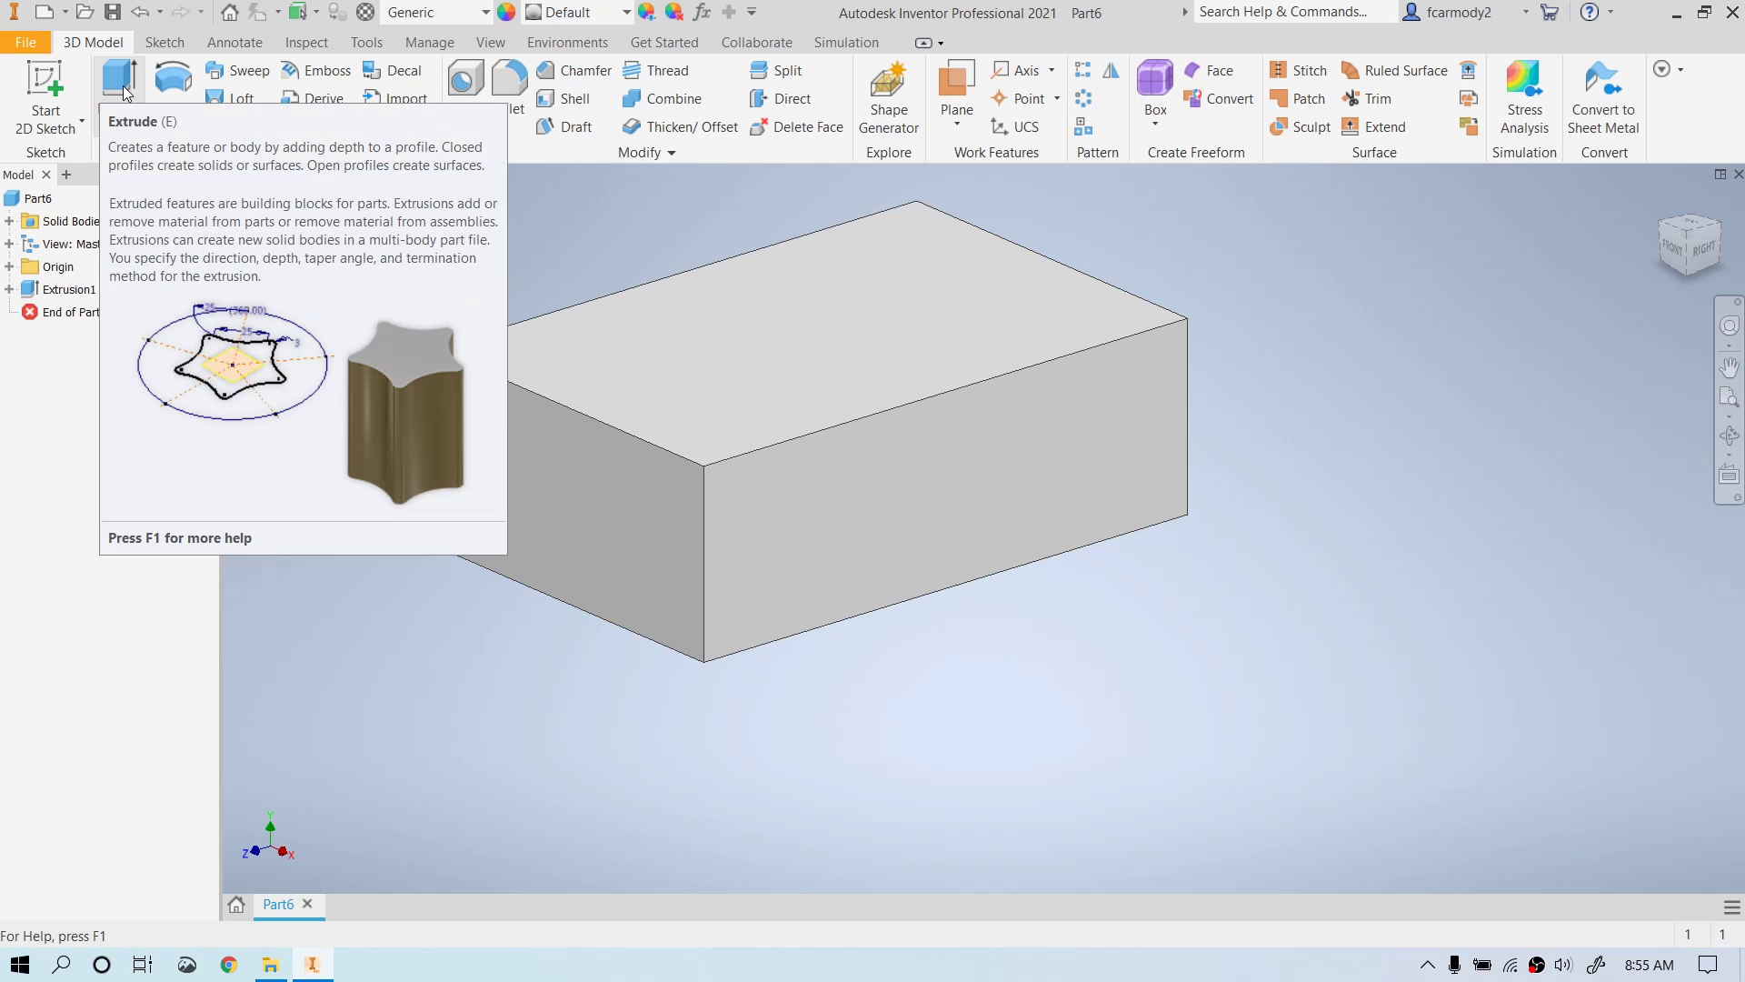
- Sketch a small rectangle inside the half of the block's long right face nearest the origin and finish the sketch
{"action": "left_click", "coordinate": [45, 100]}
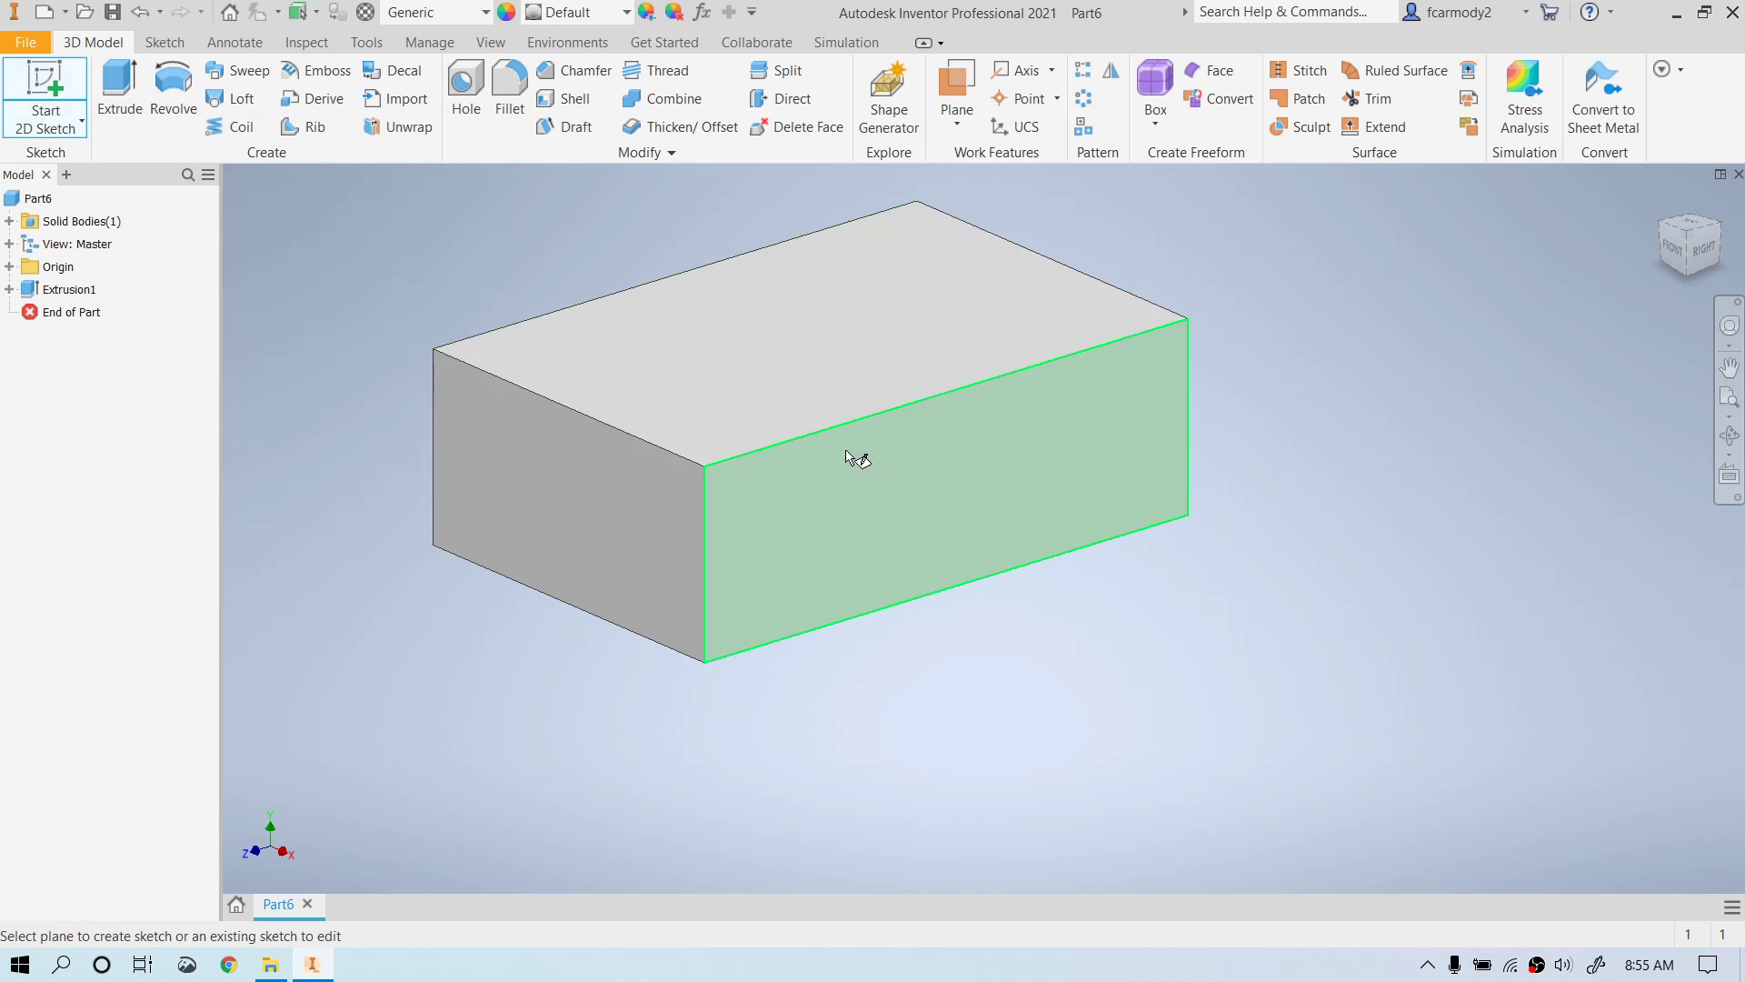
{"action": "left_click", "coordinate": [887, 469]}
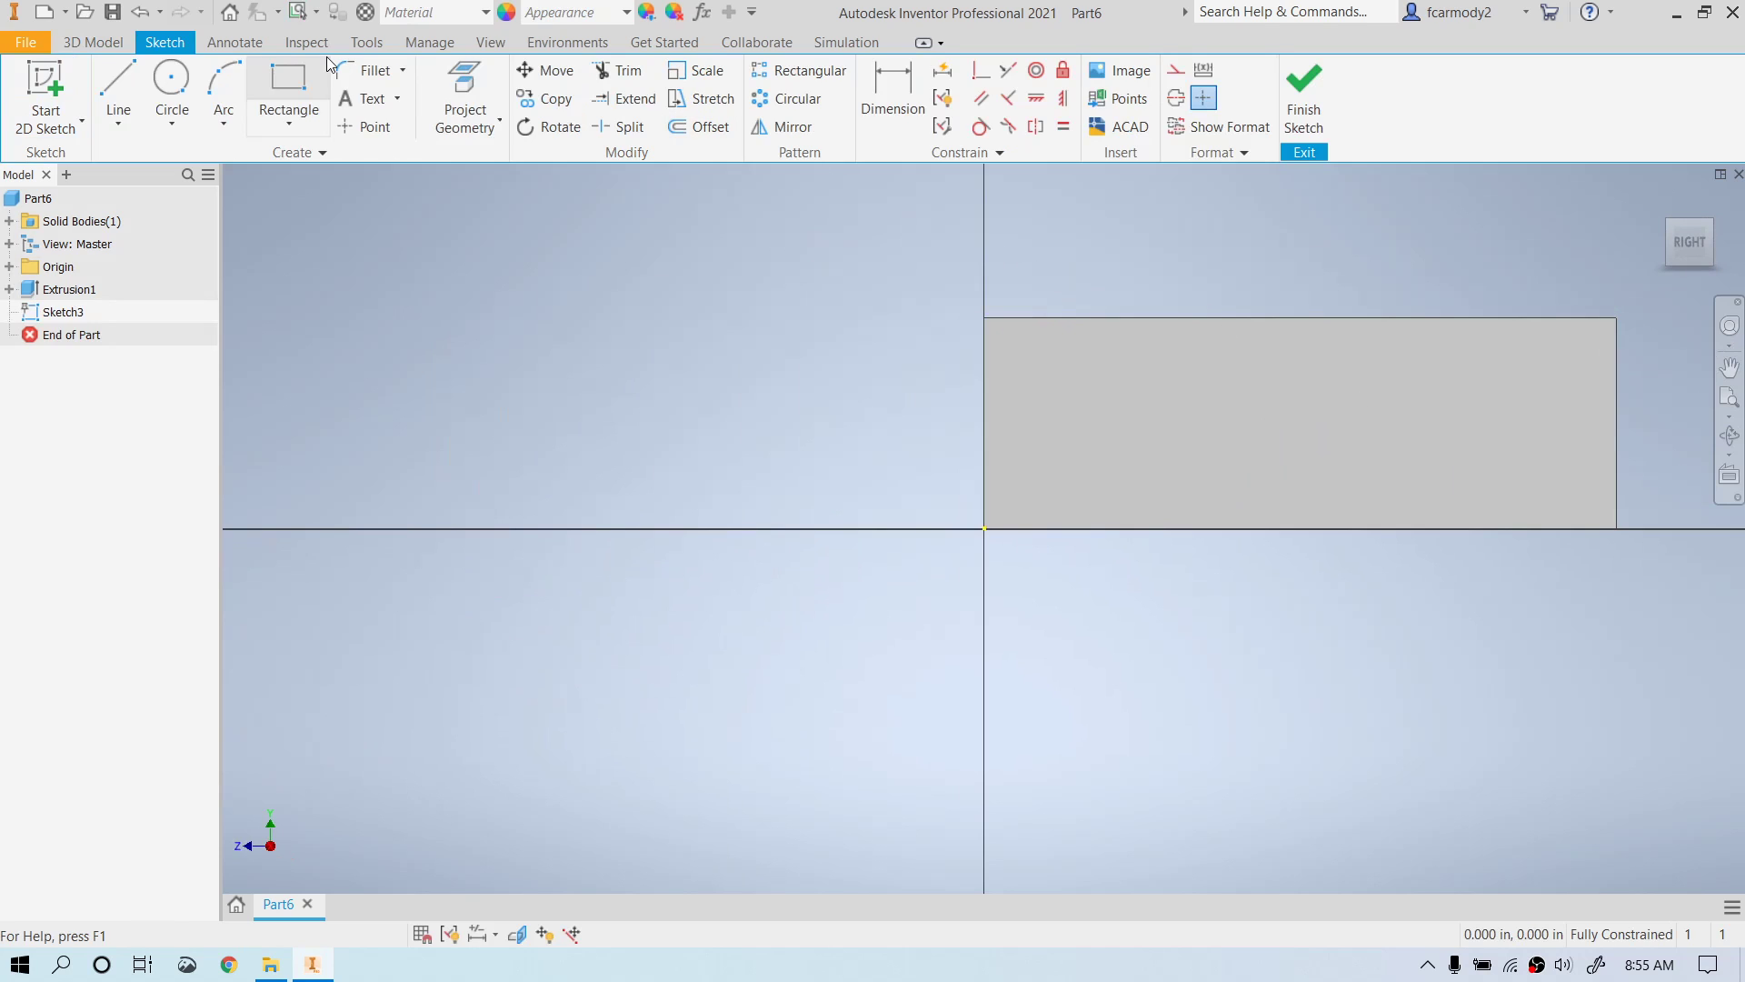
{"action": "left_click", "coordinate": [277, 81]}
{"action": "left_click", "coordinate": [1132, 434]}
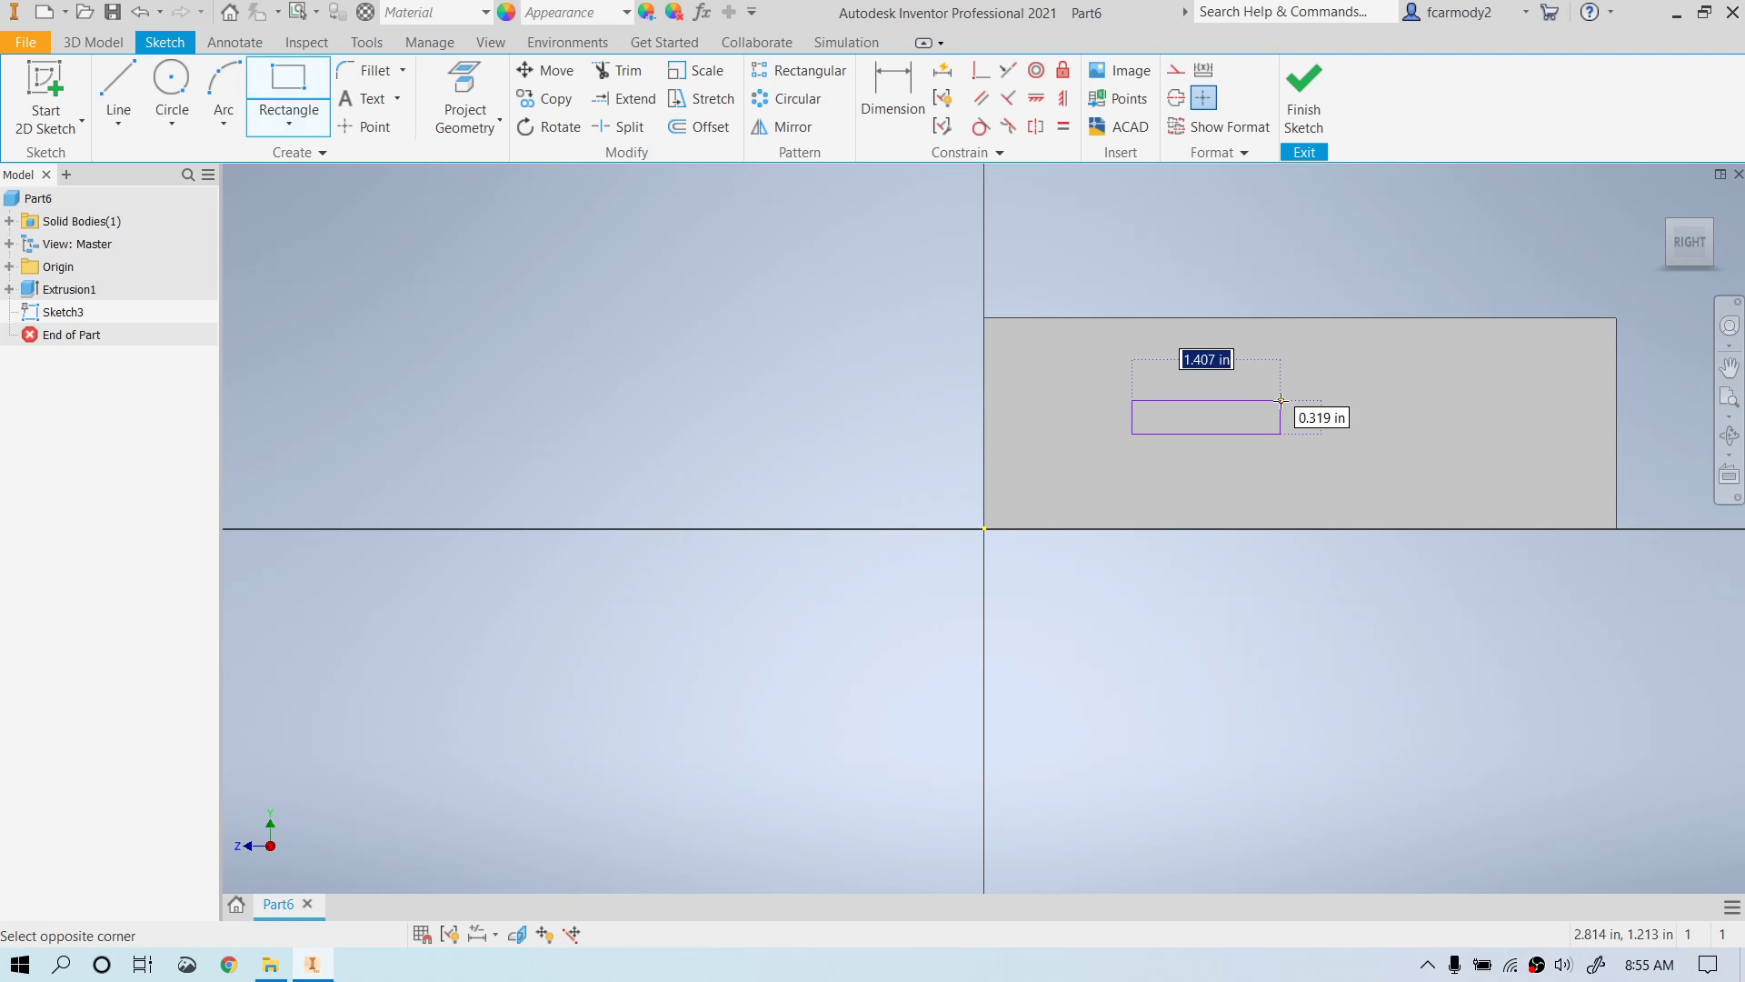
{"action": "left_click", "coordinate": [1304, 382]}
{"action": "left_click", "coordinate": [1302, 91]}
- Preview a 2 in outward joined extrusion of the small rectangle without applying it, and delete the rectangle's sketch
{"action": "key", "text": "e"}
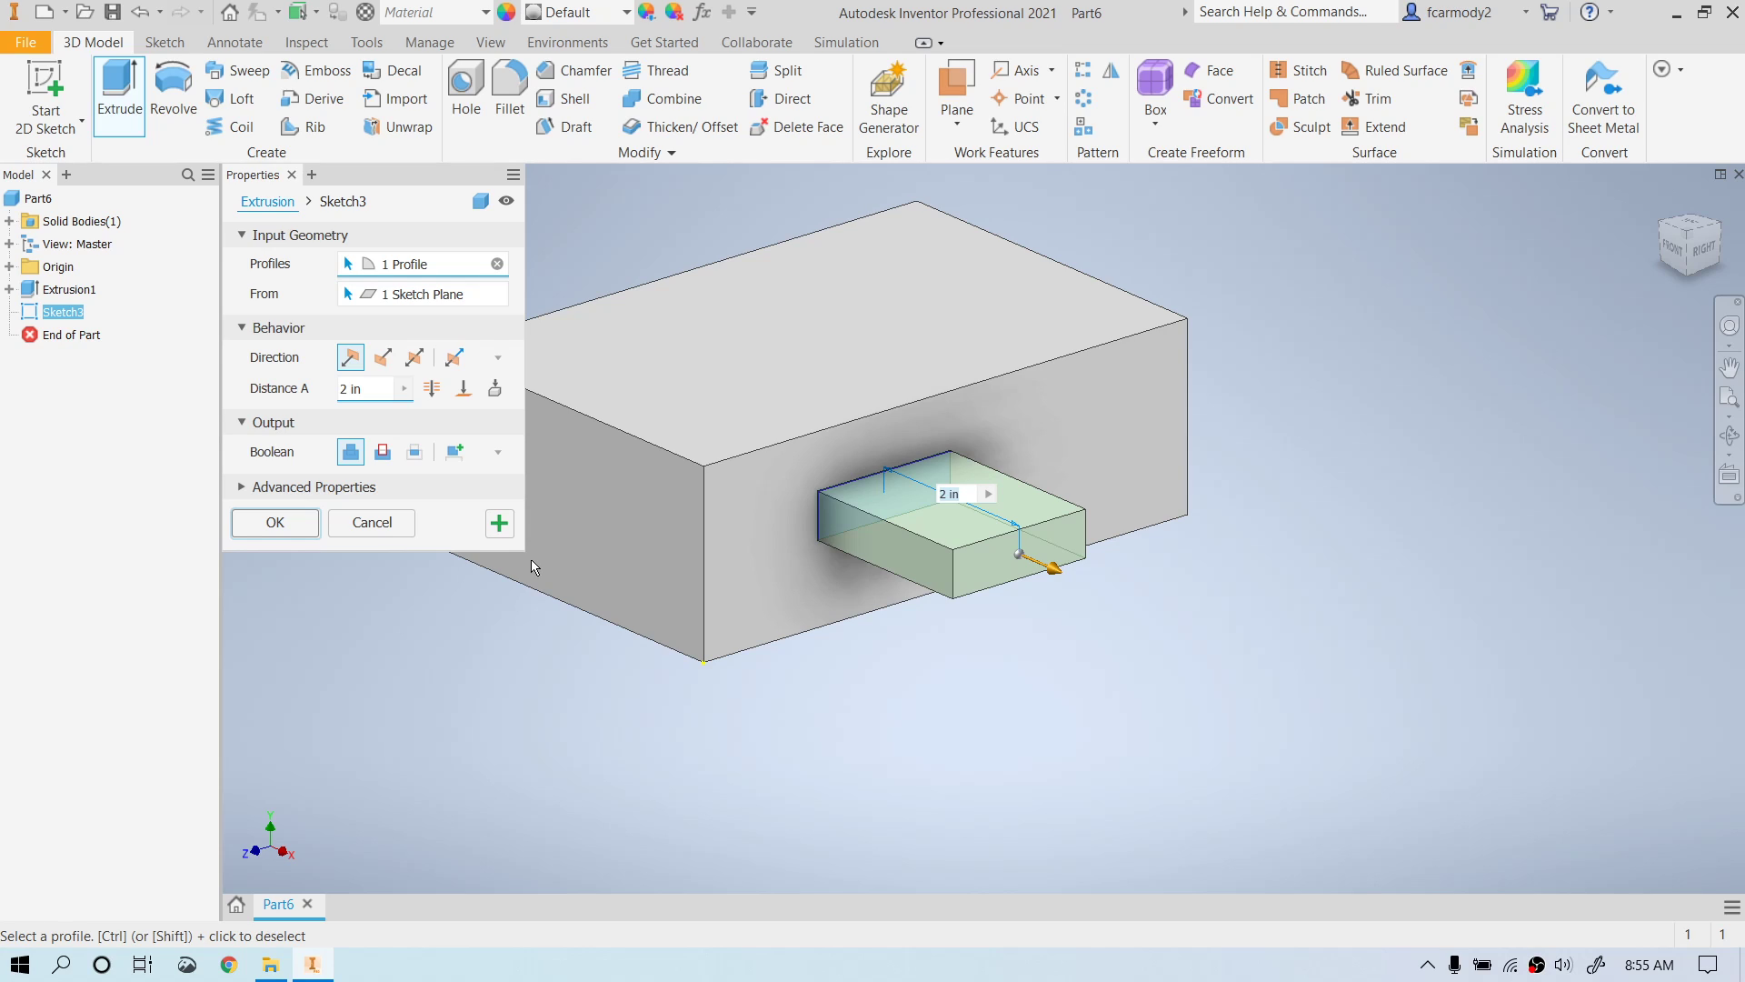
{"action": "left_click", "coordinate": [371, 522]}
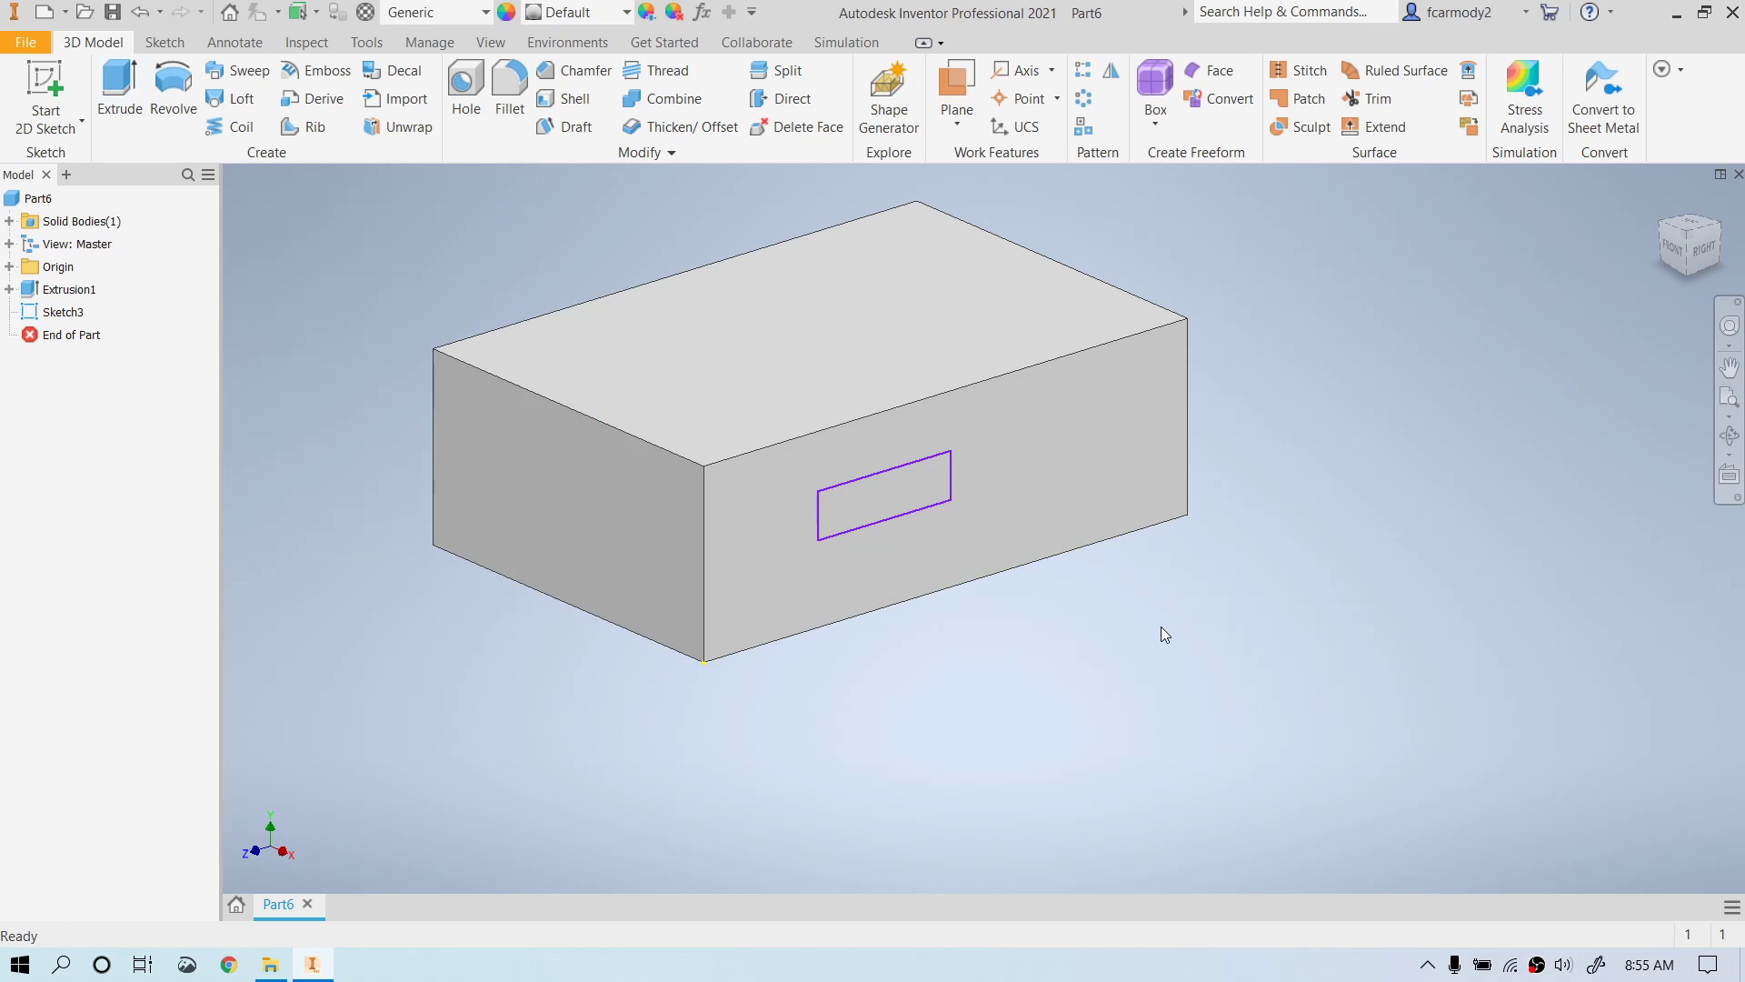
{"action": "right_click", "coordinate": [45, 309]}
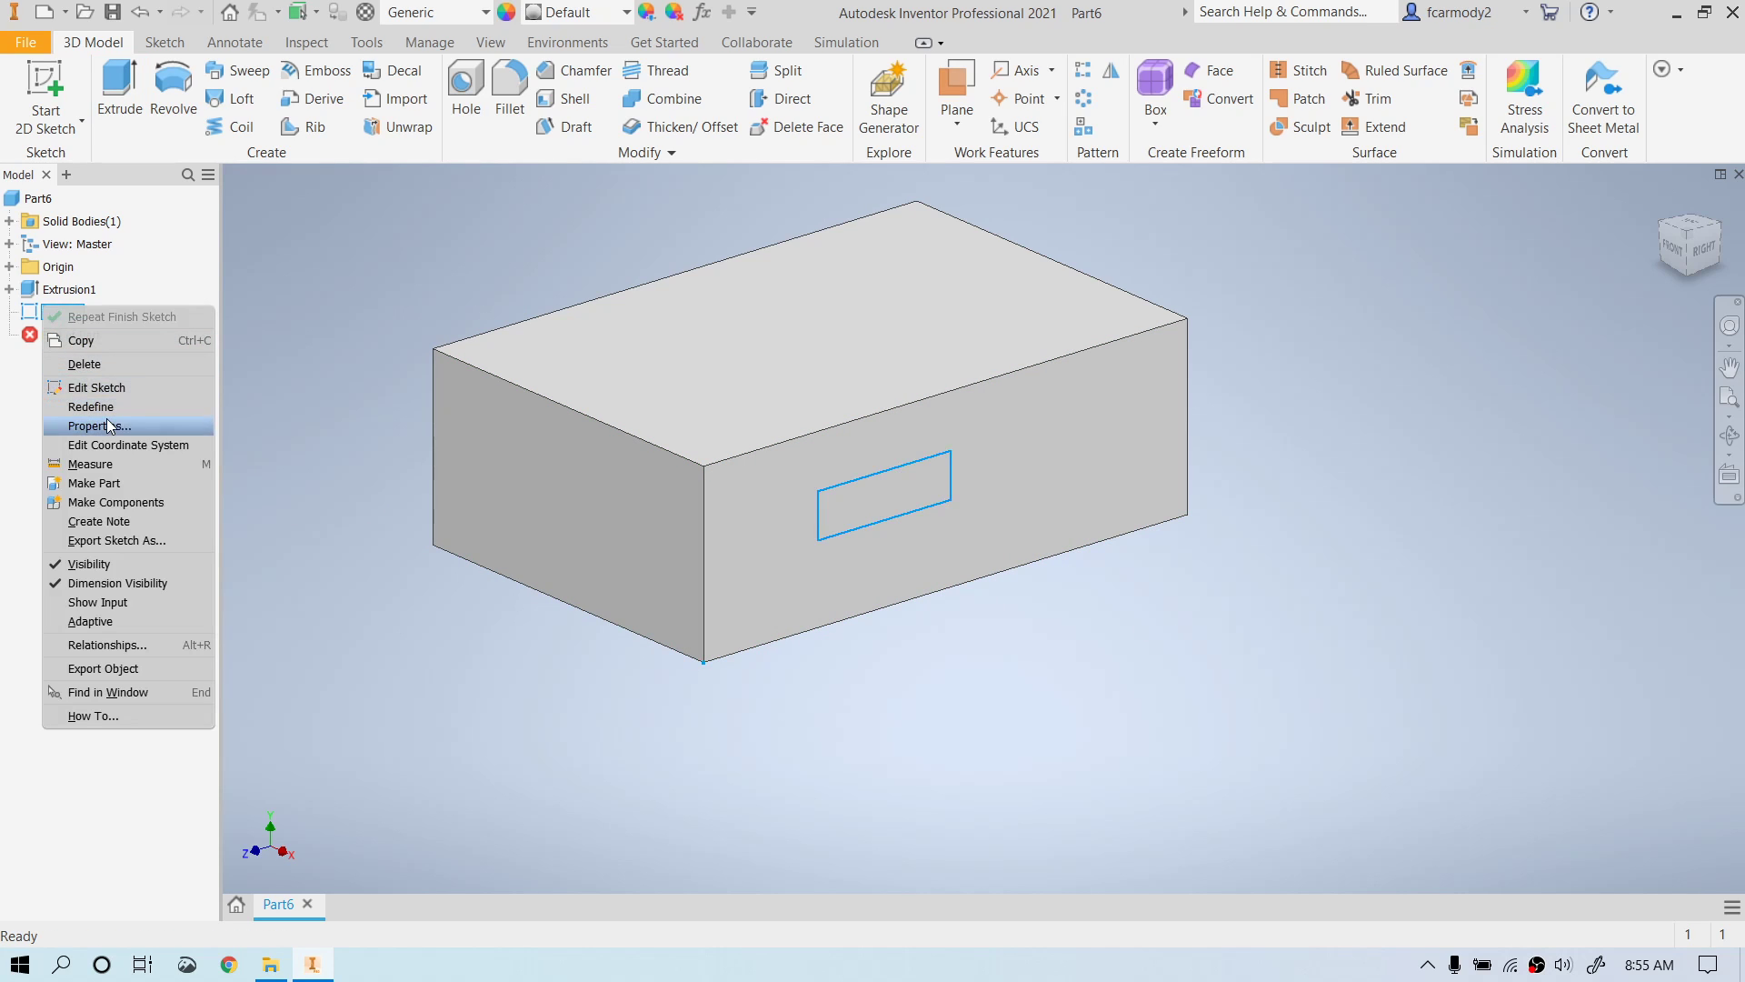
{"action": "left_click", "coordinate": [111, 365]}
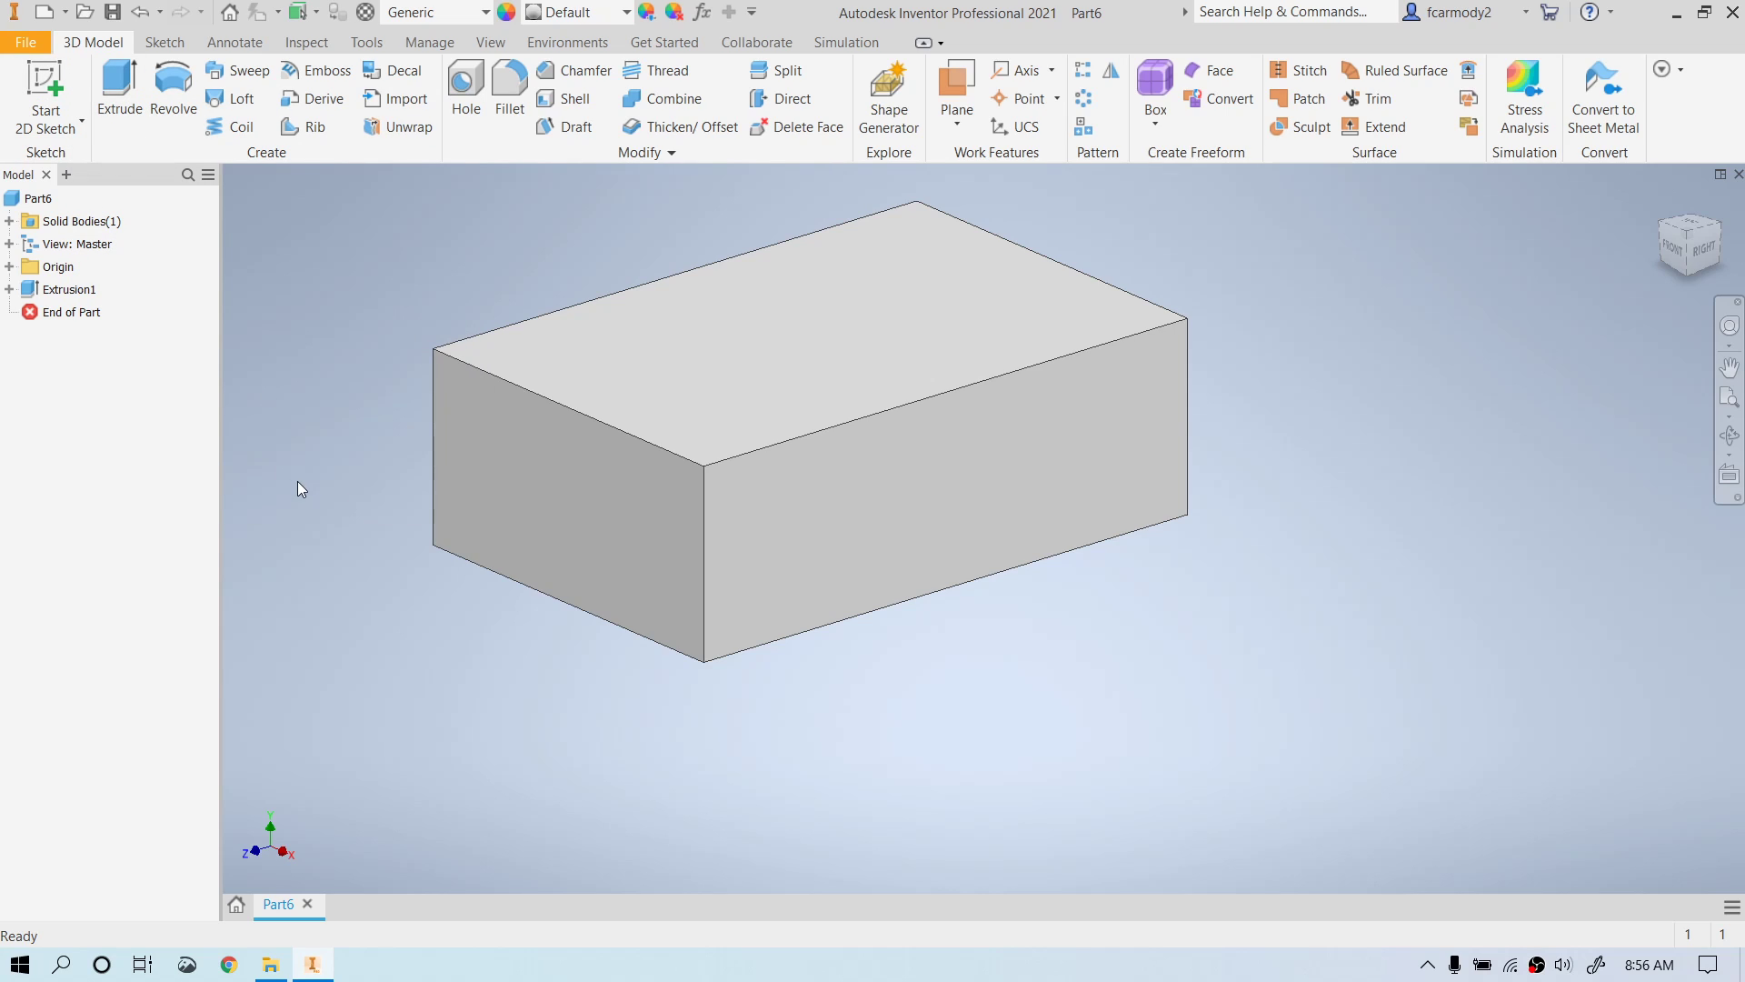
- Start a sketch on the block's long right face and draw a circle about 1.38 in in diameter inside it
{"action": "left_click", "coordinate": [47, 72]}
{"action": "left_click", "coordinate": [1042, 510]}
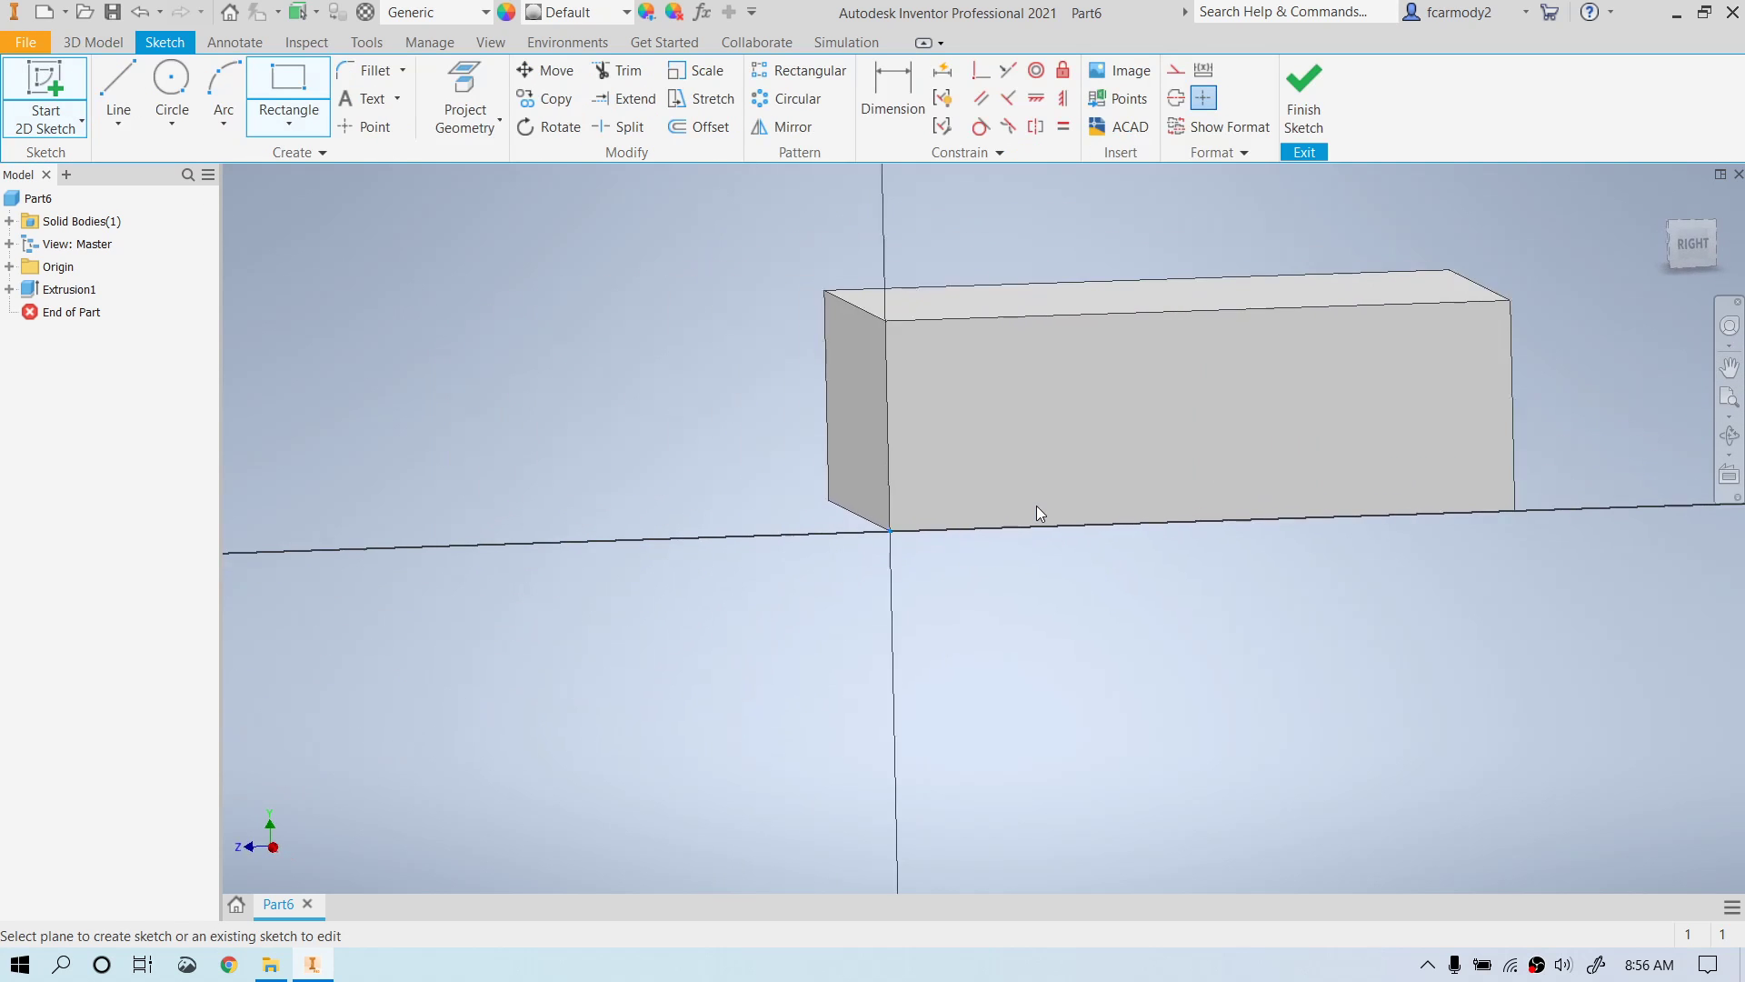
{"action": "key", "text": "c"}
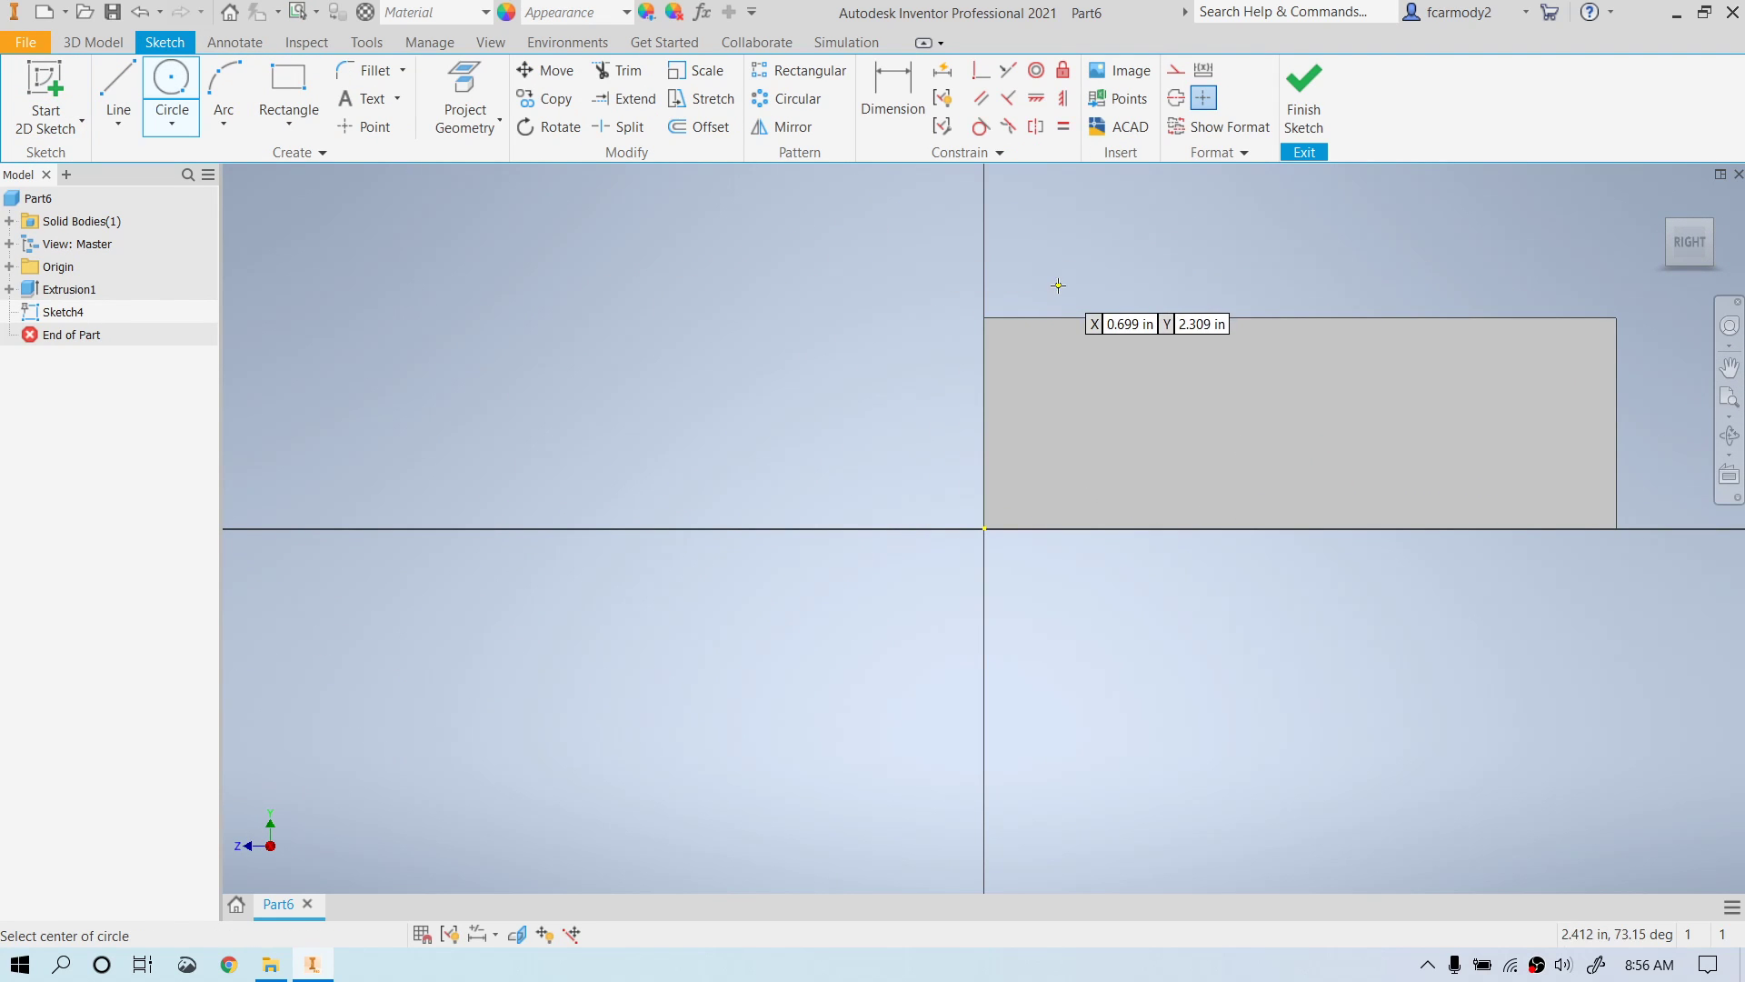
{"action": "left_click", "coordinate": [1230, 440]}
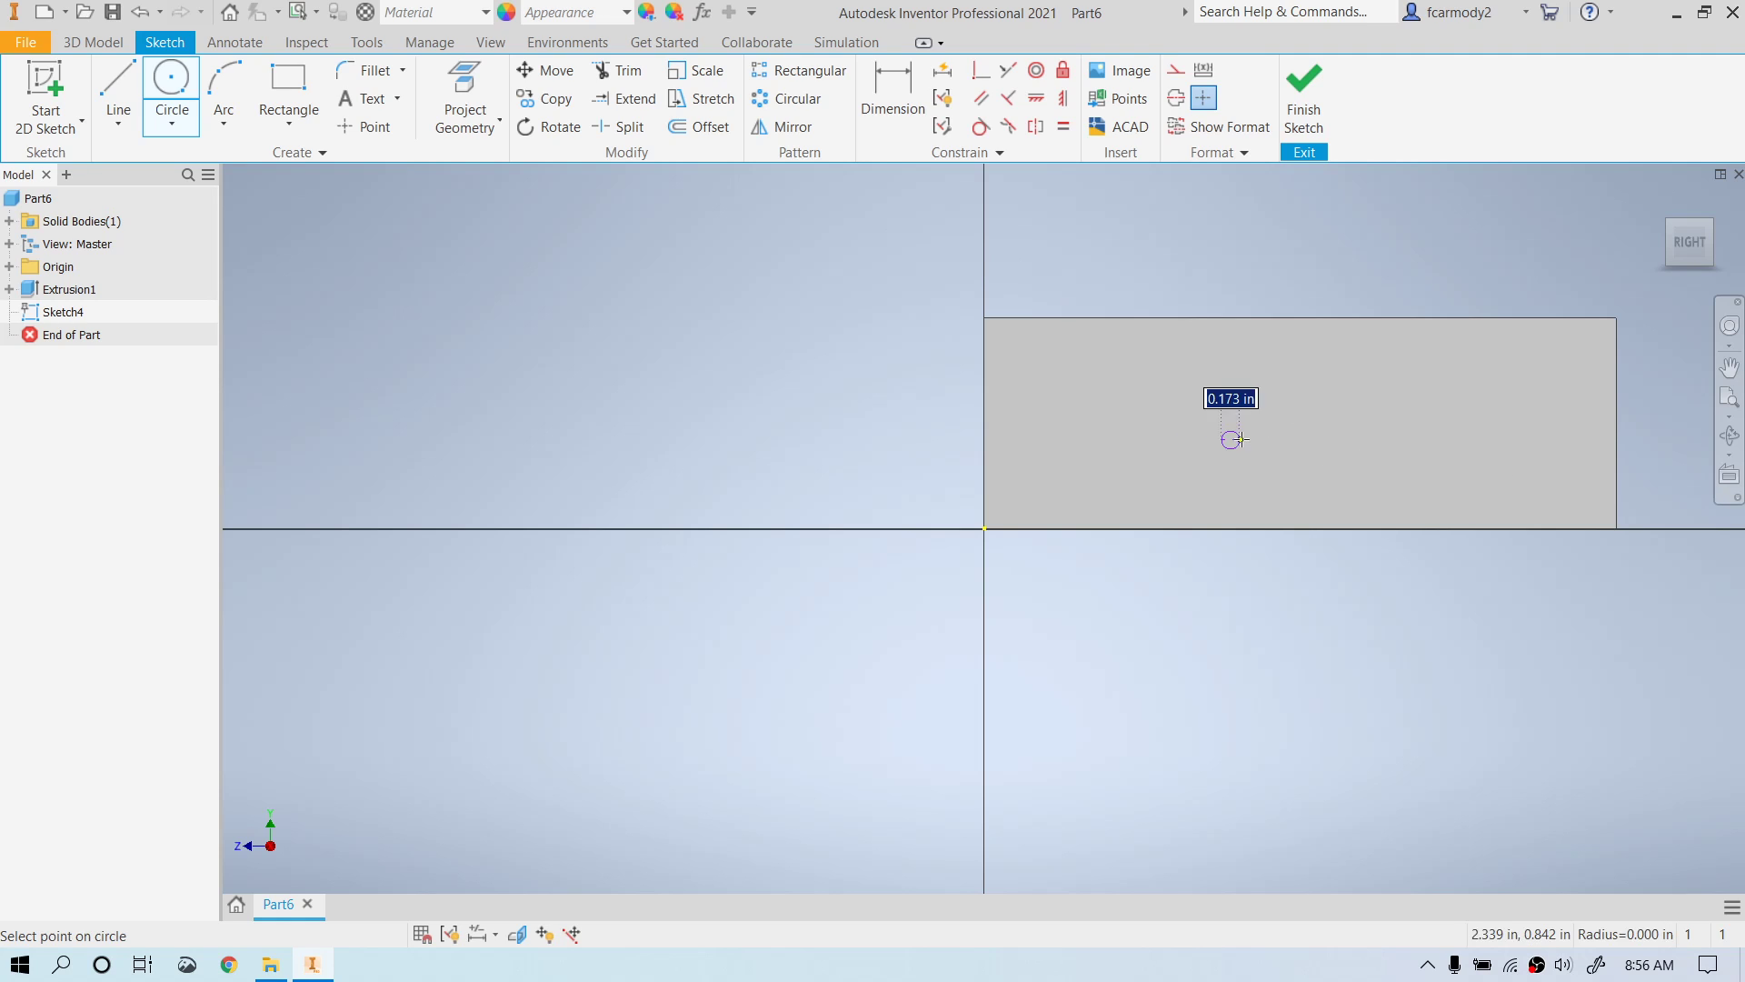
{"action": "left_click", "coordinate": [1301, 429]}
- Dimension the circle's diameter and set it to 1 in
{"action": "left_click", "coordinate": [884, 93]}
{"action": "left_click", "coordinate": [1285, 390]}
{"action": "left_click", "coordinate": [1351, 271]}
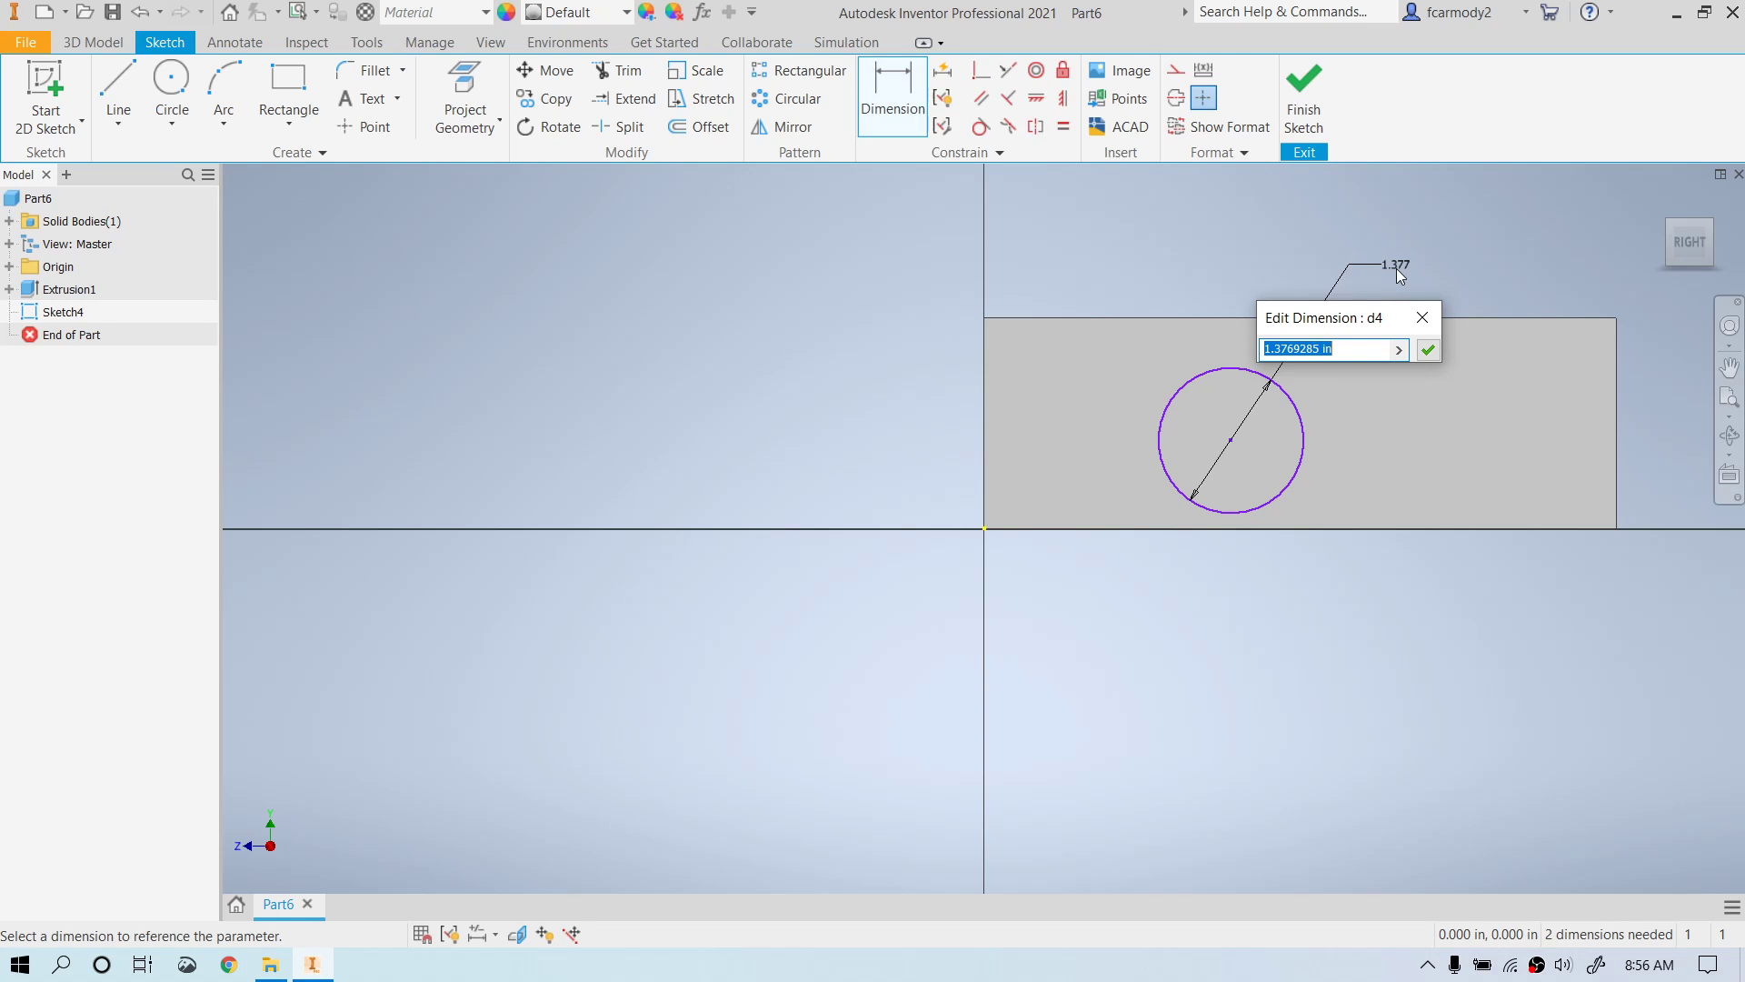
{"action": "type", "text": "1"}
{"action": "key", "text": "Return"}
- Dimension the circle's centre 2 in from the face's vertical edge farthest from the sketch origin
{"action": "left_click", "coordinate": [1213, 471]}
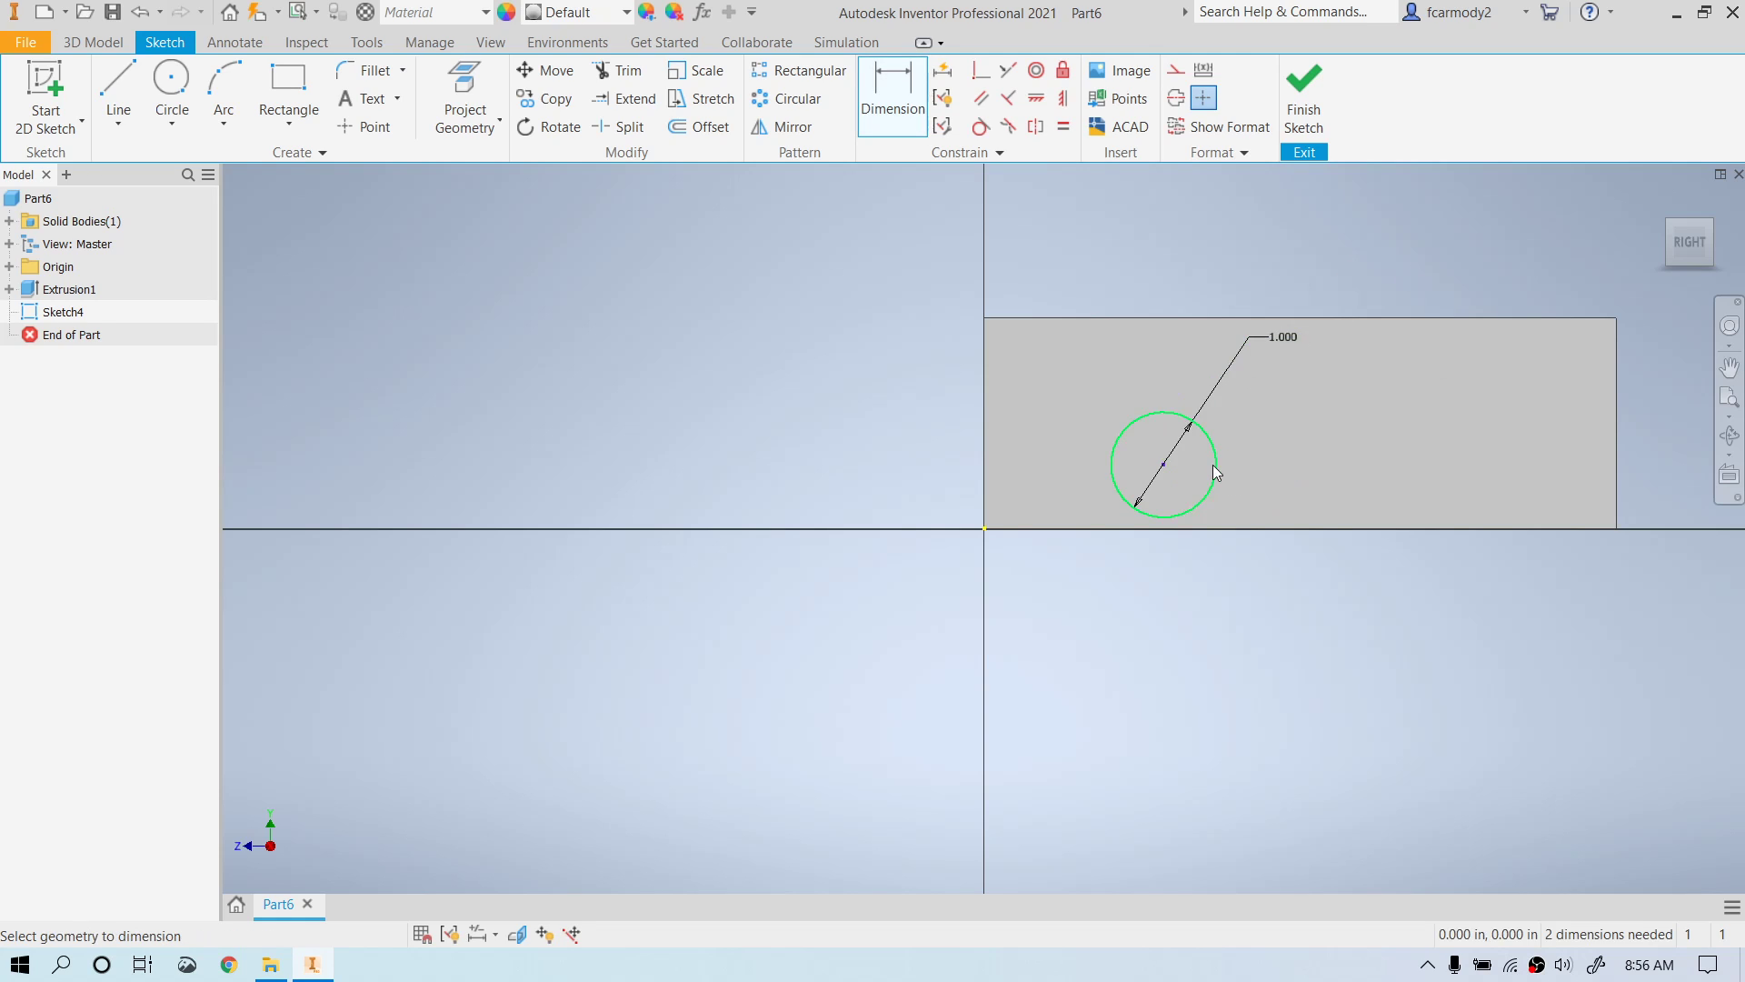
{"action": "left_click", "coordinate": [1615, 433]}
{"action": "left_click", "coordinate": [1436, 203]}
{"action": "type", "text": "2"}
{"action": "key", "text": "Return"}
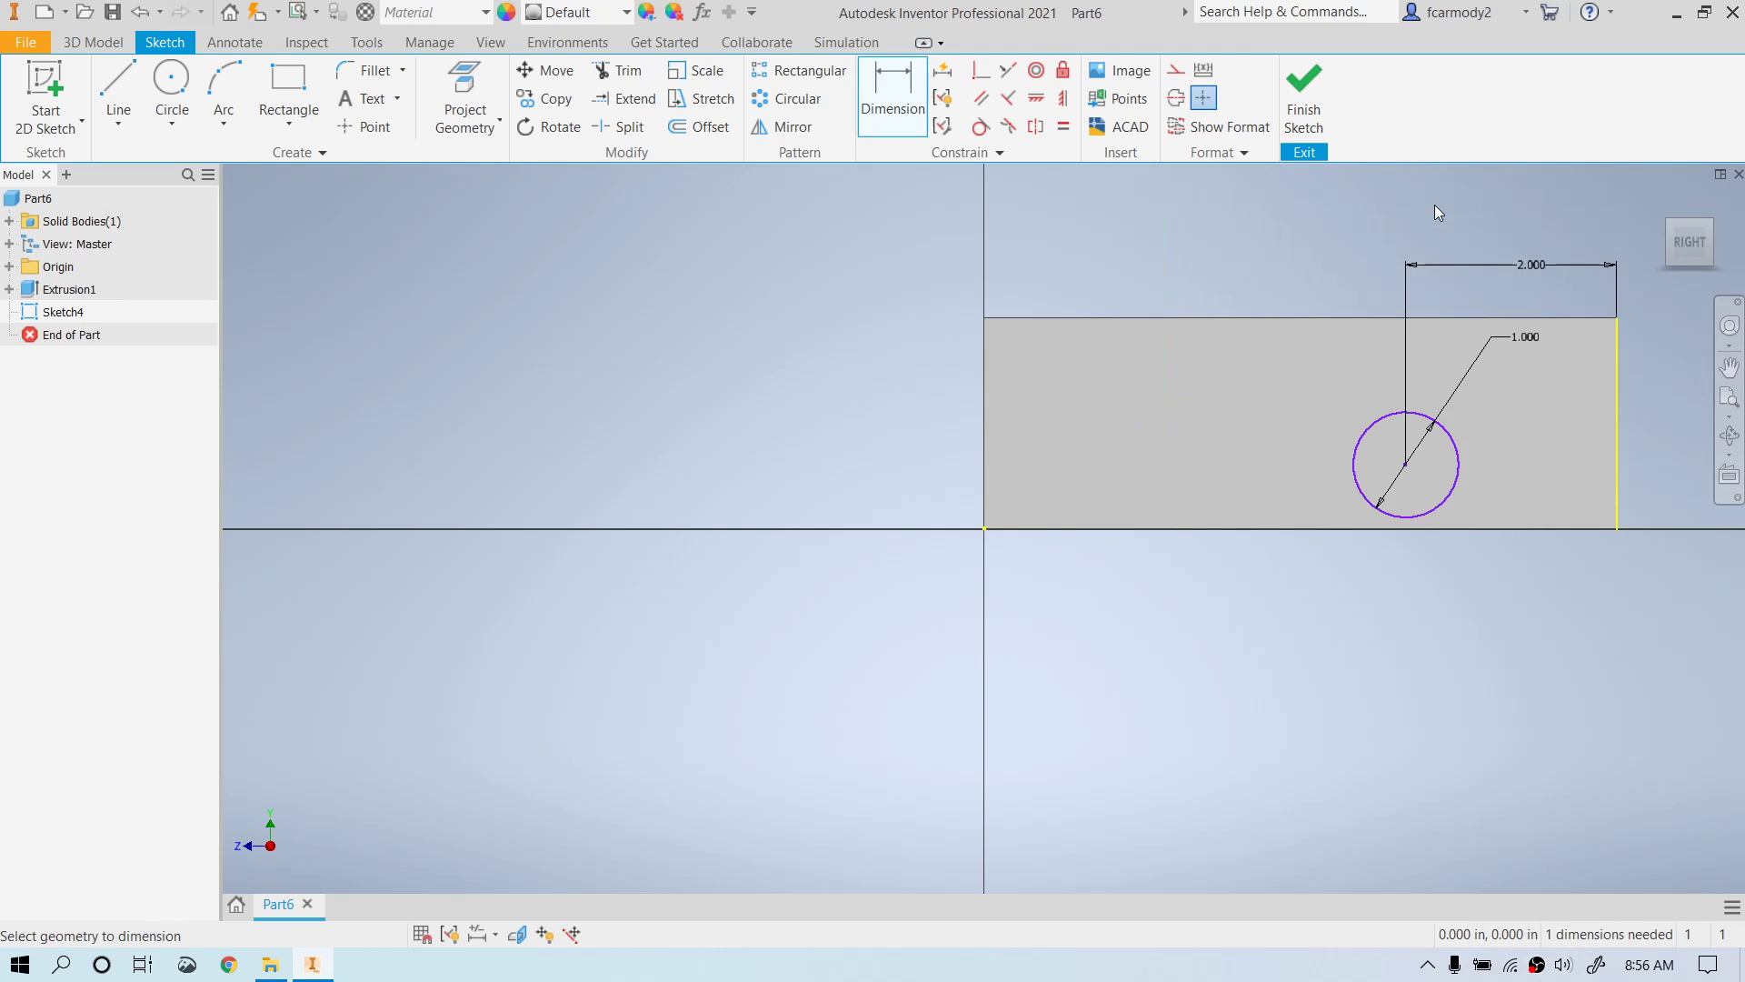
- Dimension the circle's centre 1 in below the upper edge of the face
{"action": "left_click", "coordinate": [1458, 466]}
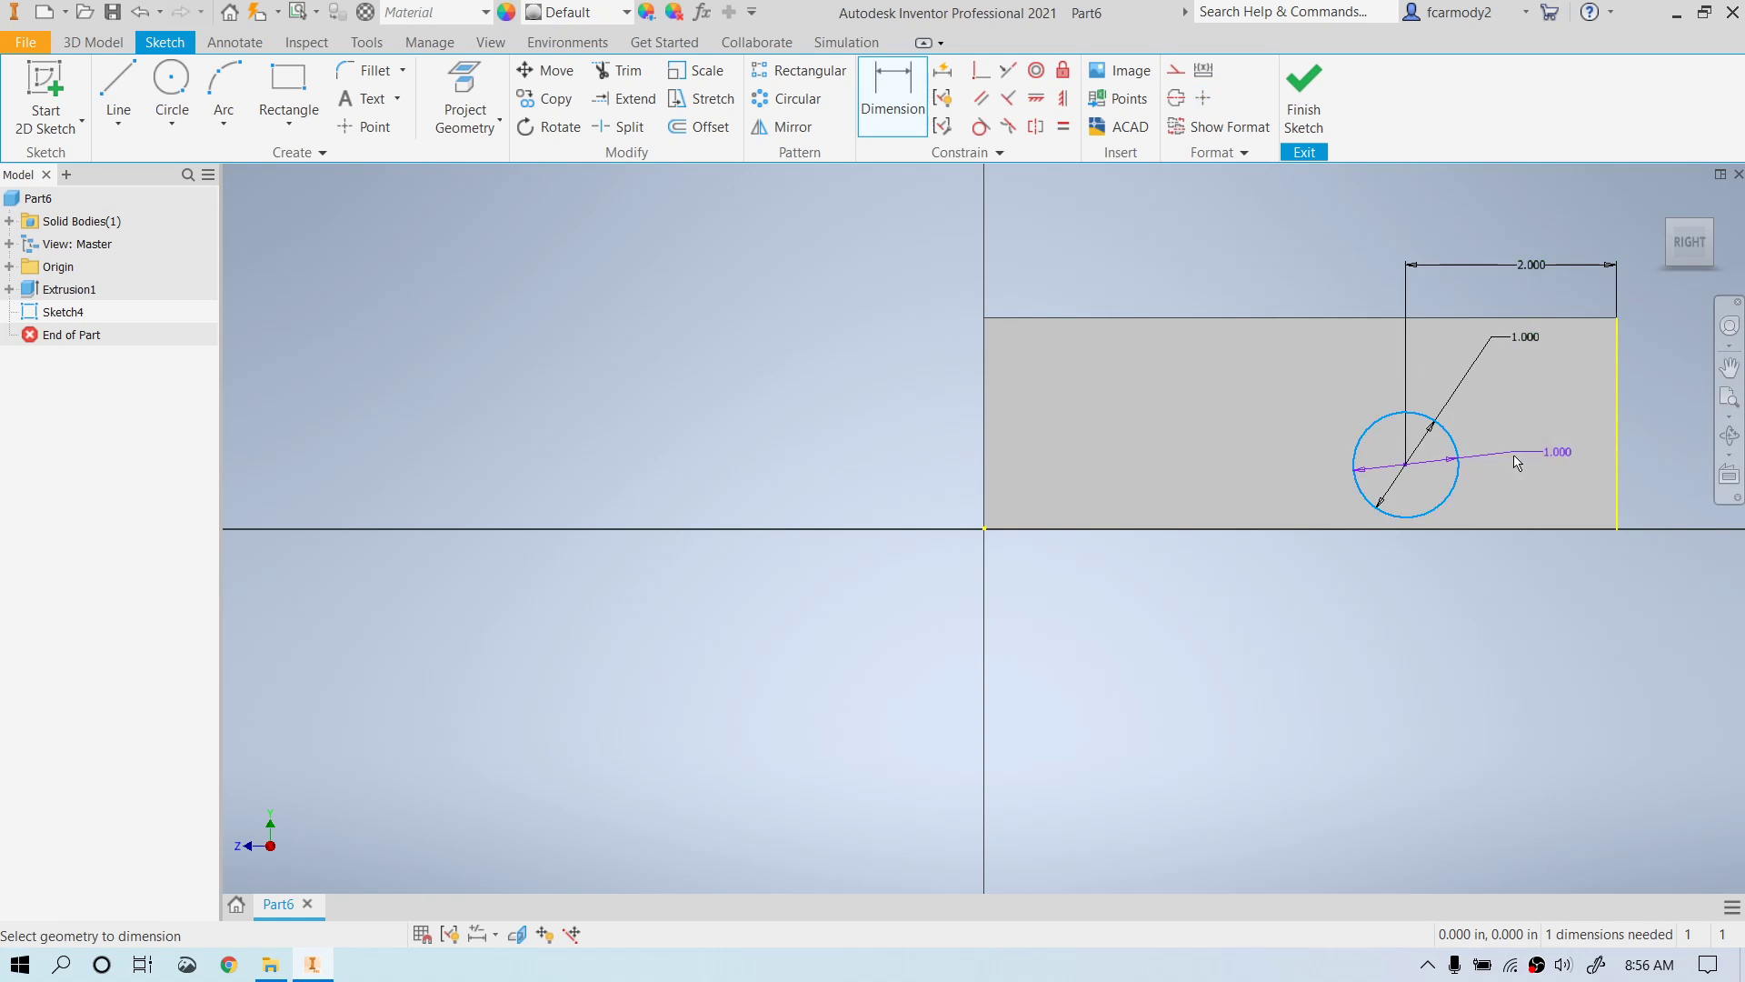
{"action": "left_click", "coordinate": [1532, 327]}
{"action": "left_click", "coordinate": [1671, 401]}
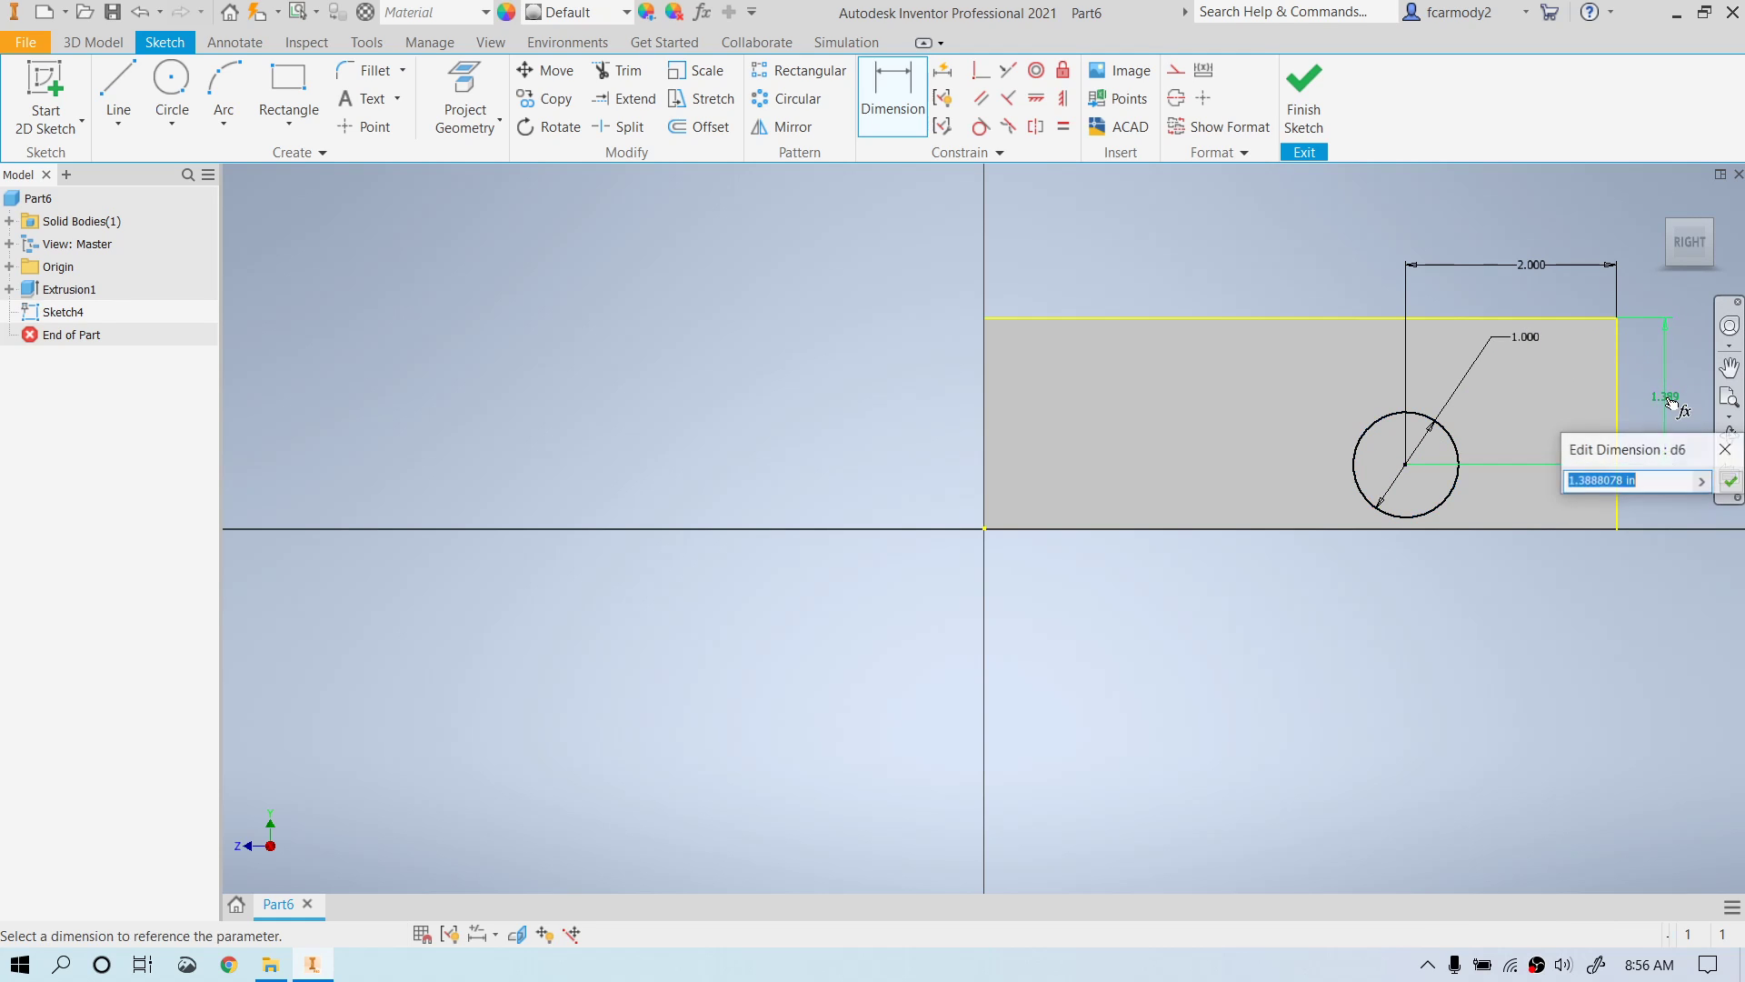
{"action": "type", "text": "1"}
{"action": "key", "text": "Return"}
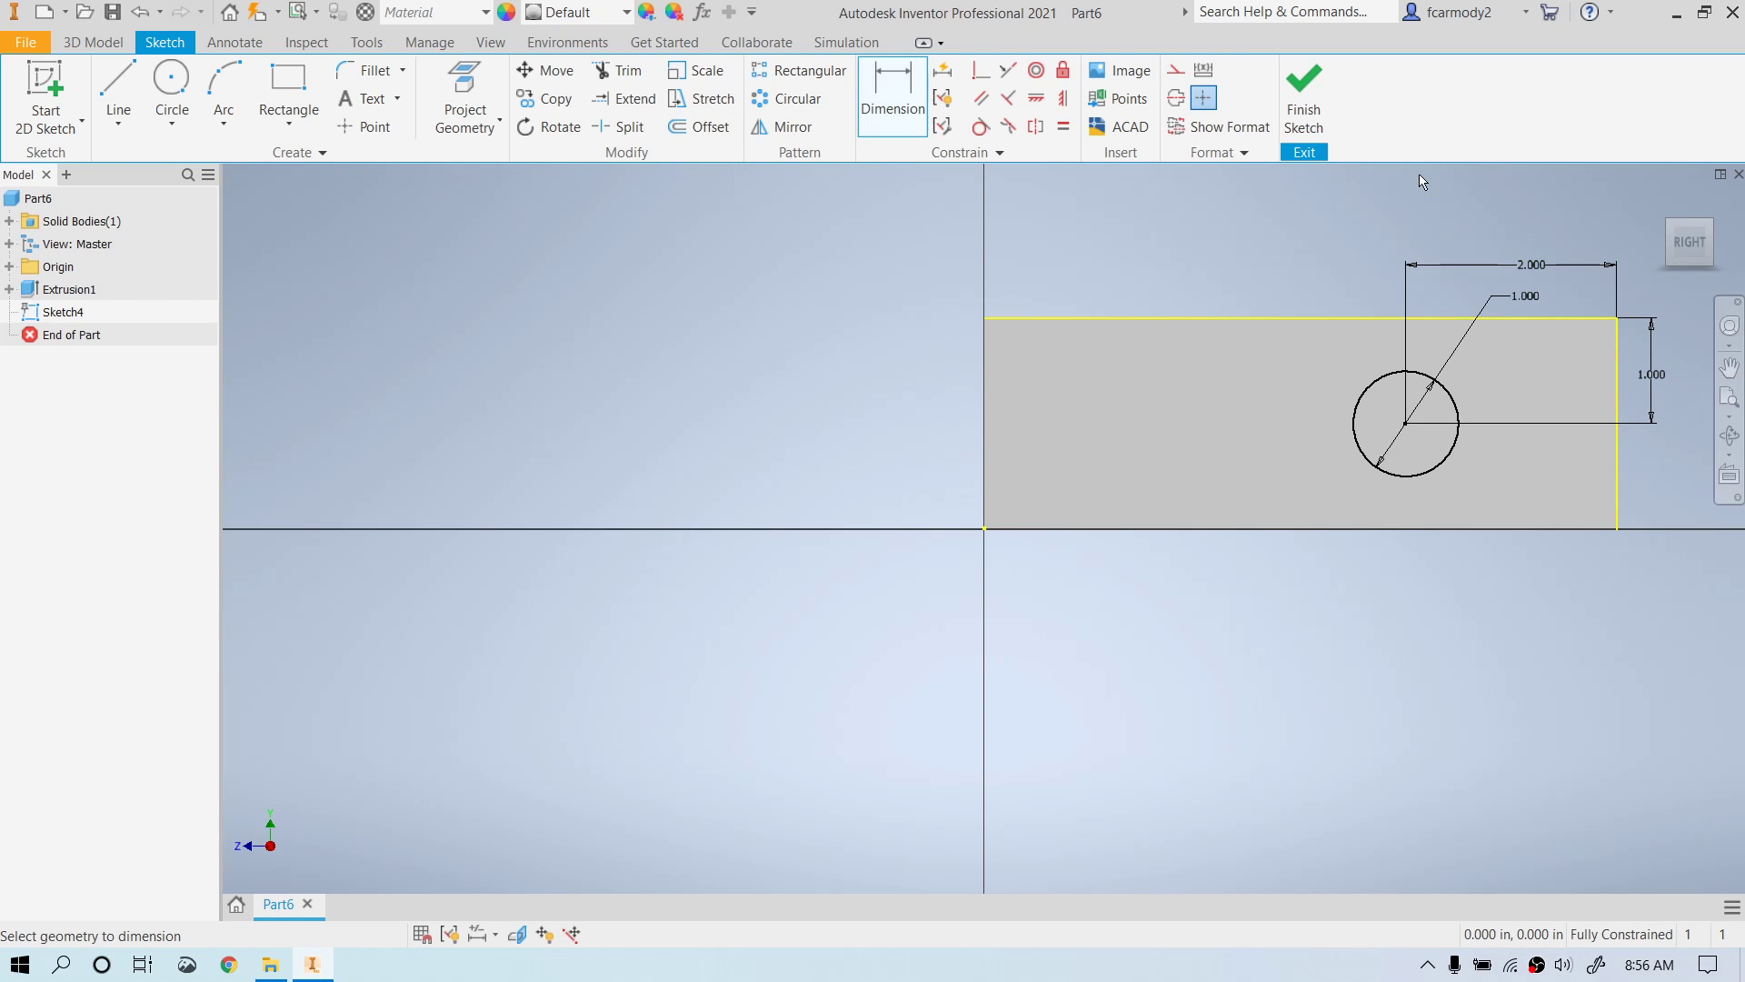
- Finish the sketch and extrude the circle as a cut that ends at the block's opposite long face
{"action": "left_click", "coordinate": [1306, 91]}
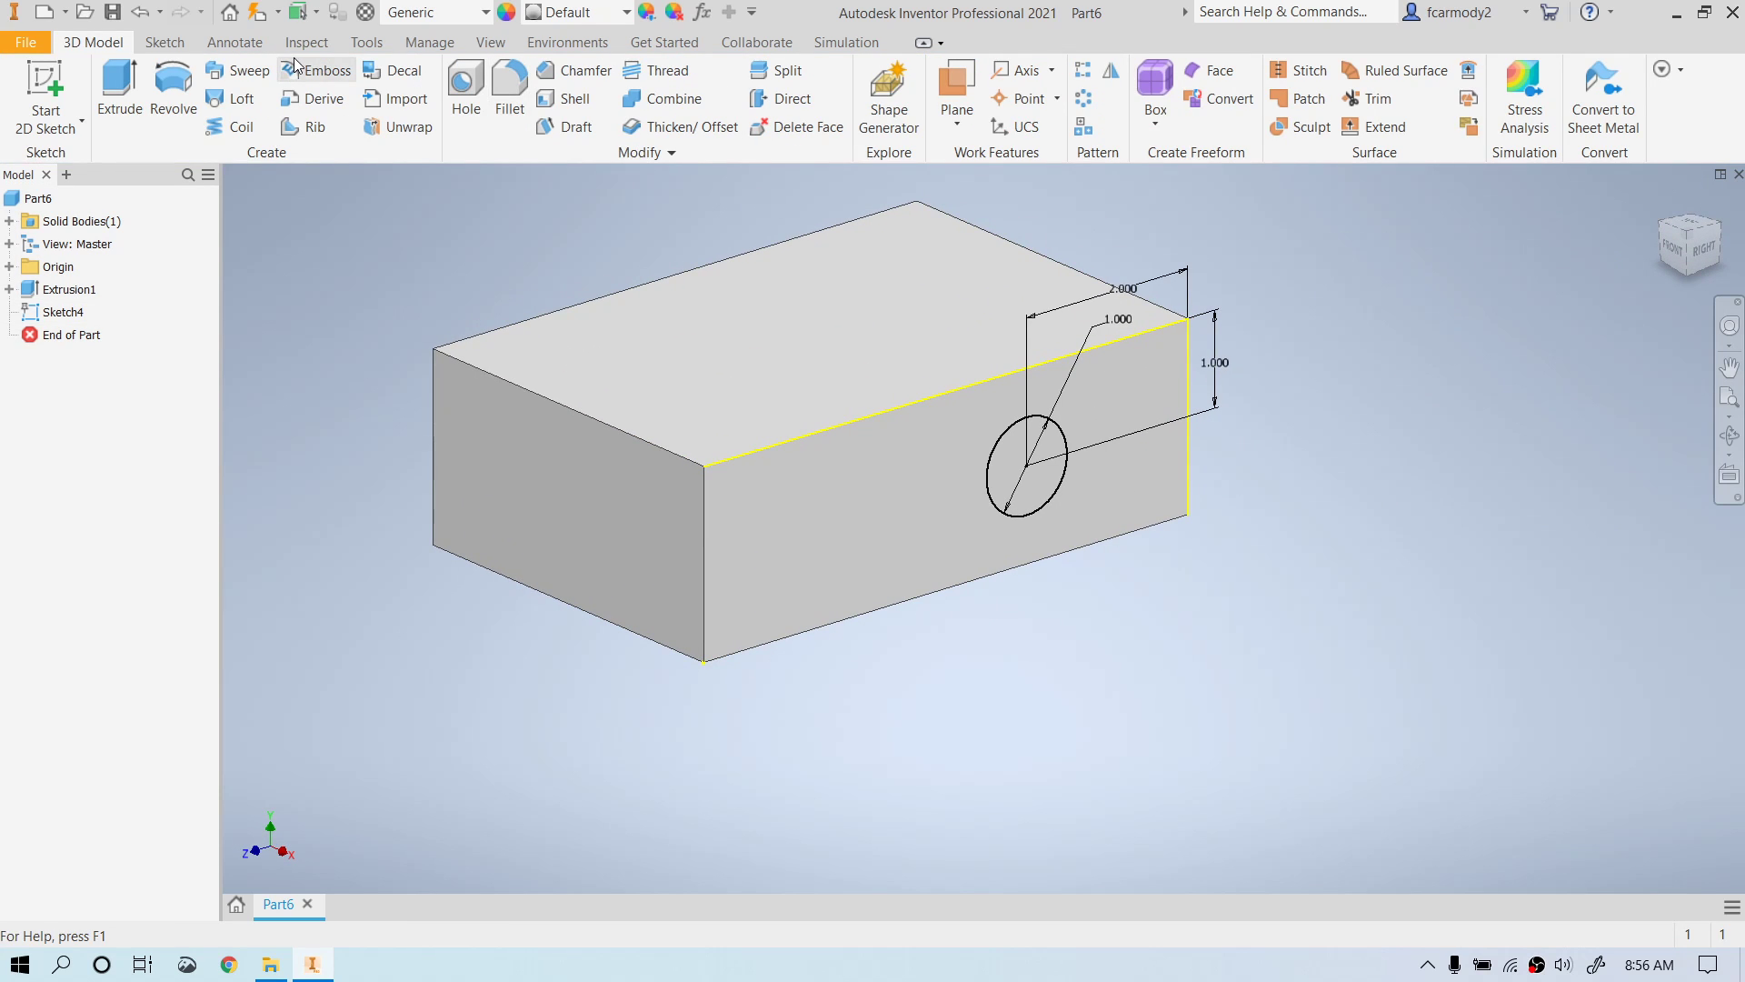
{"action": "left_click", "coordinate": [129, 86]}
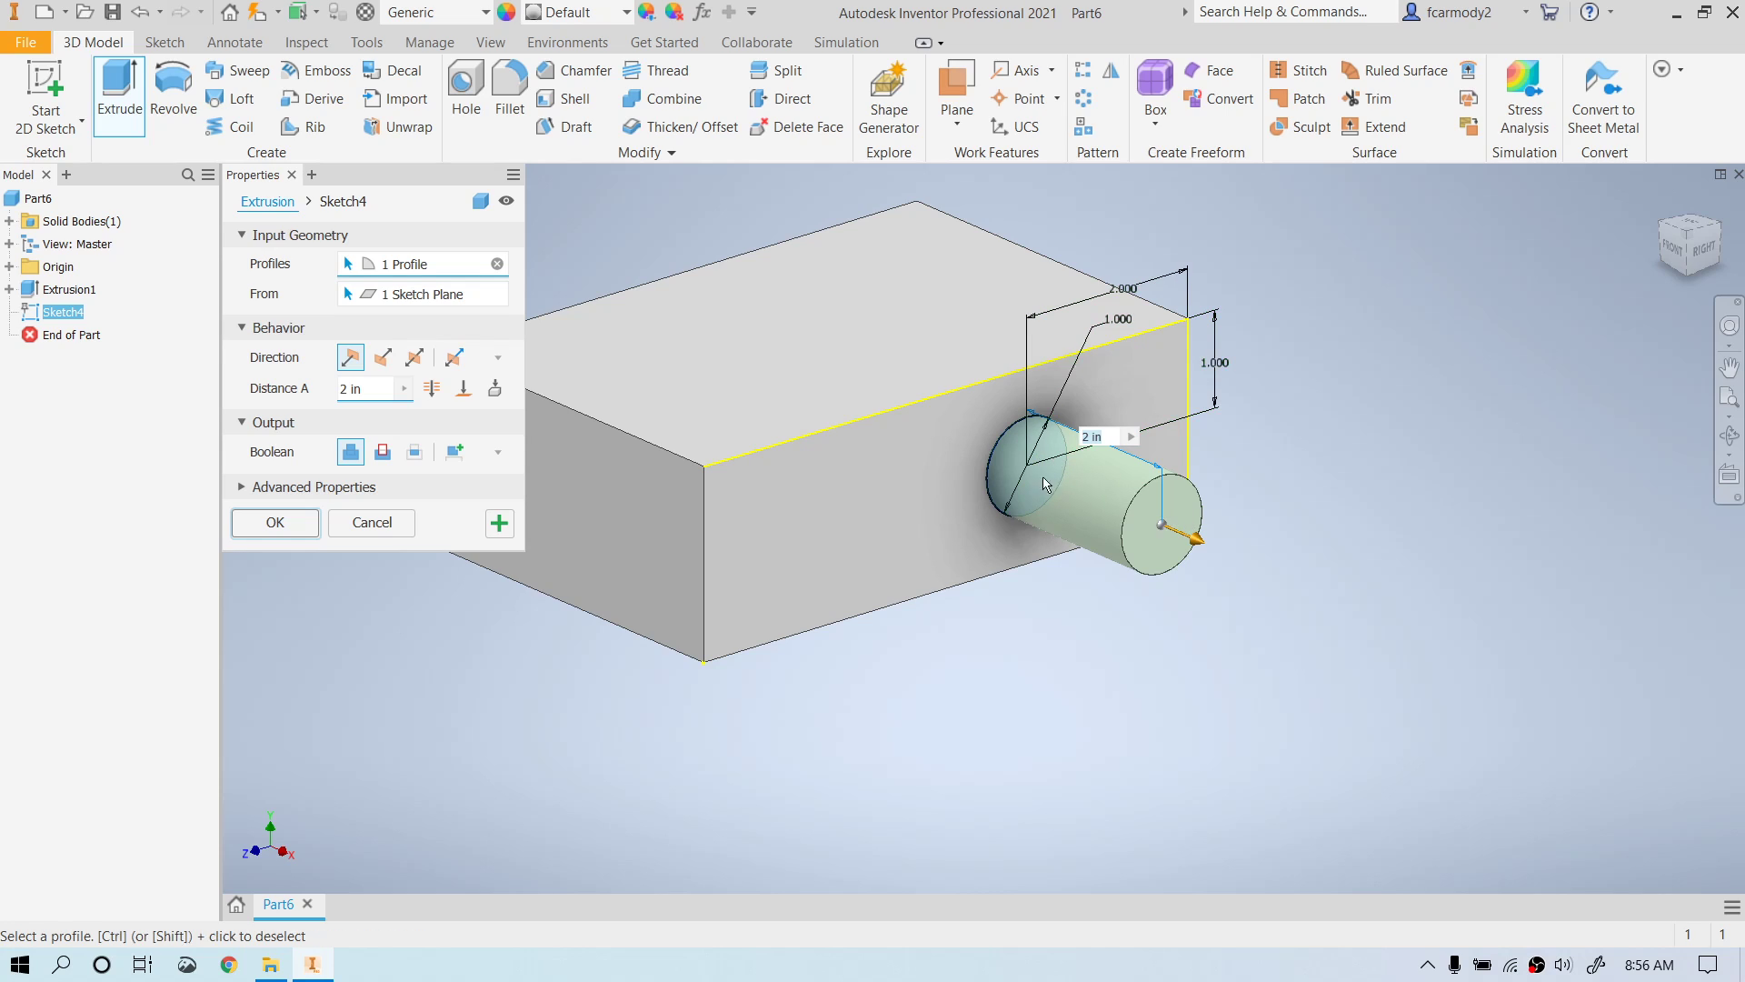
{"action": "left_click", "coordinate": [383, 452]}
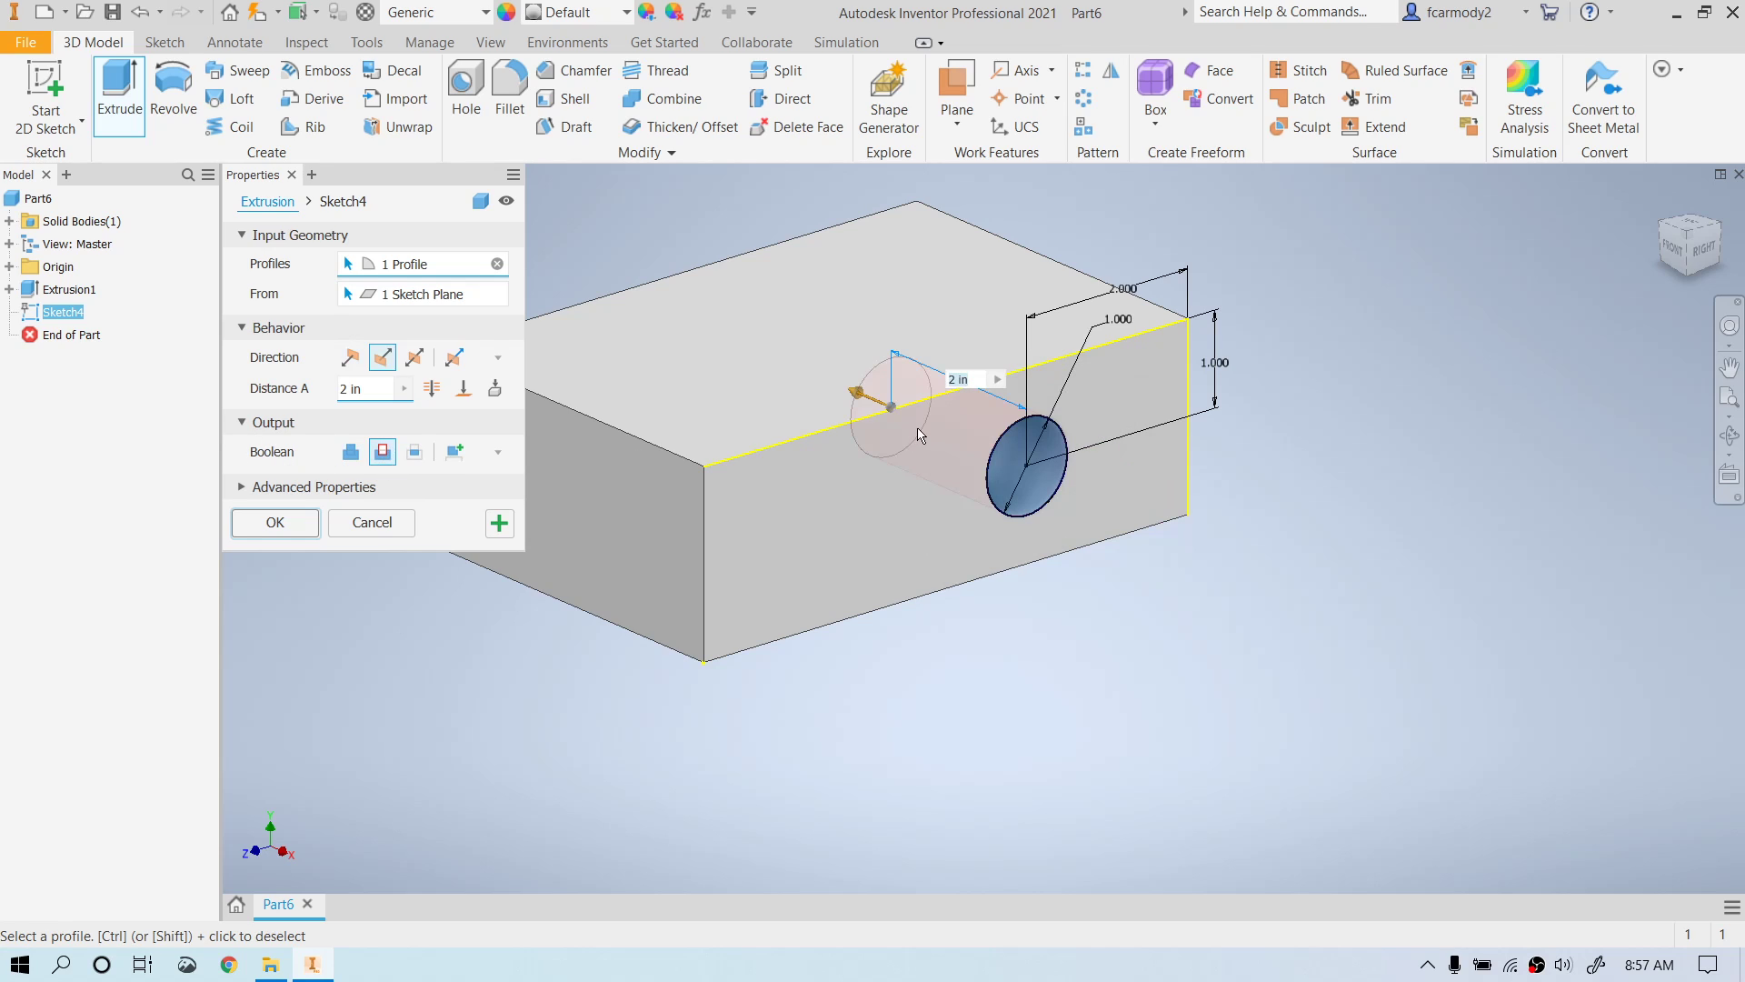
{"action": "left_click", "coordinate": [1674, 262]}
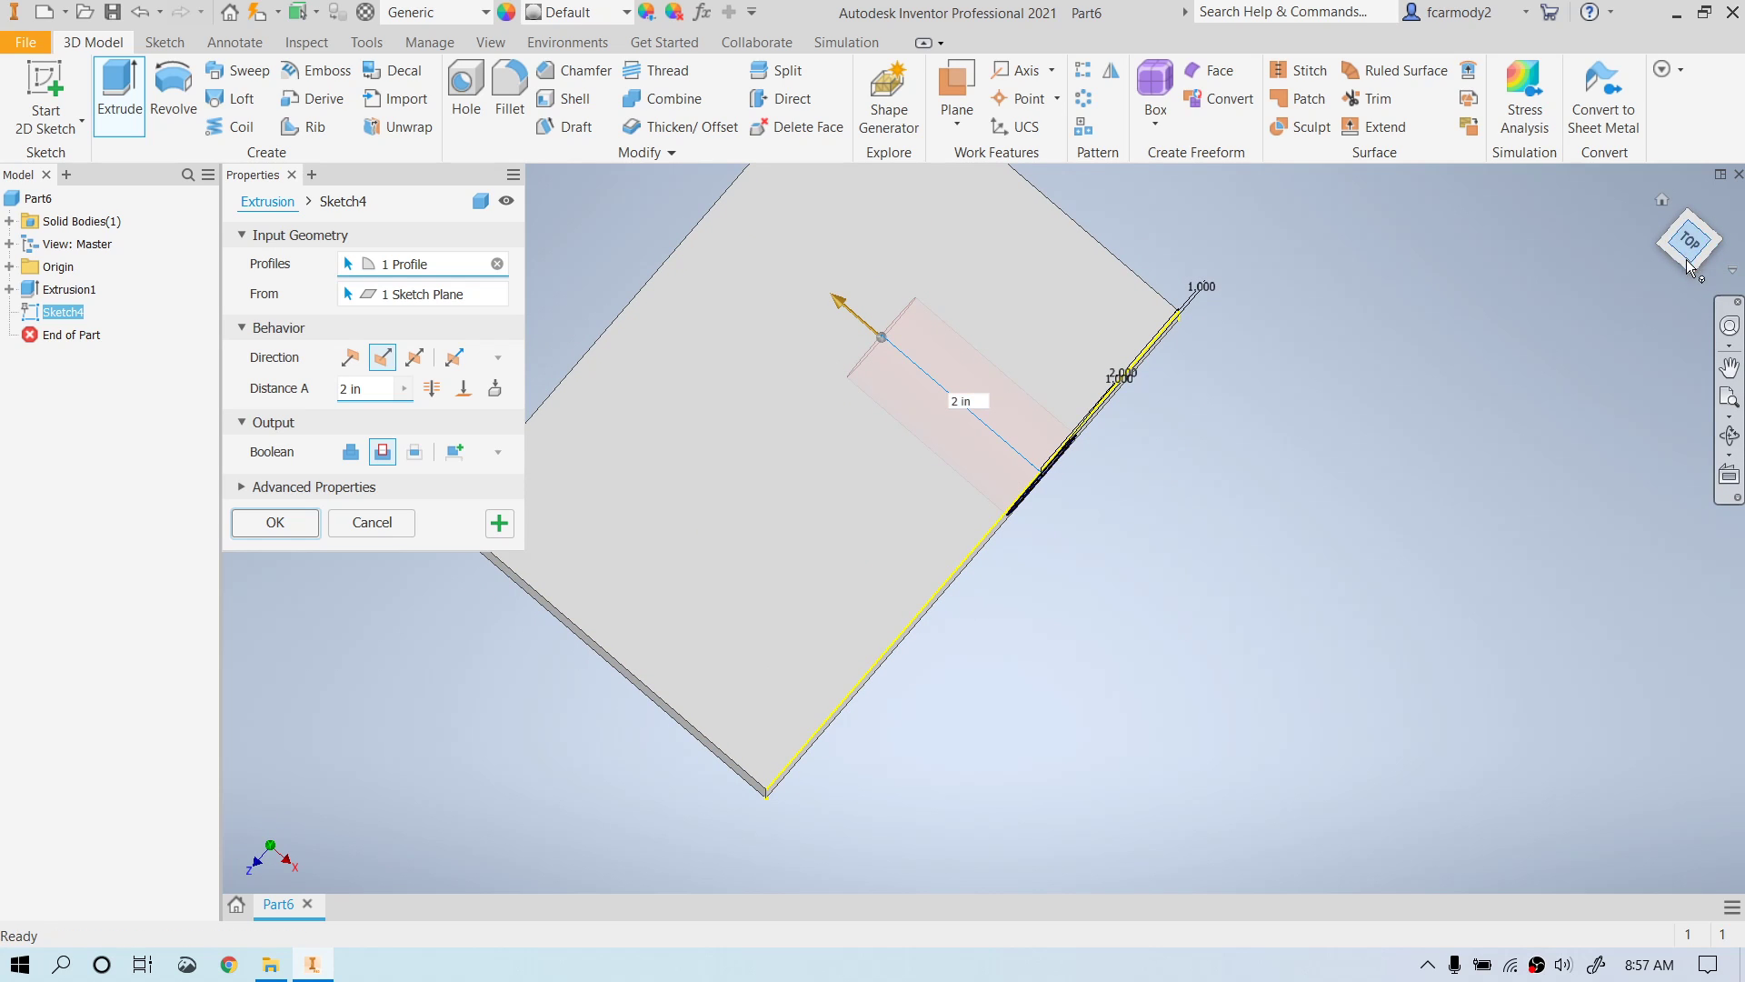
{"action": "left_click", "coordinate": [1688, 273]}
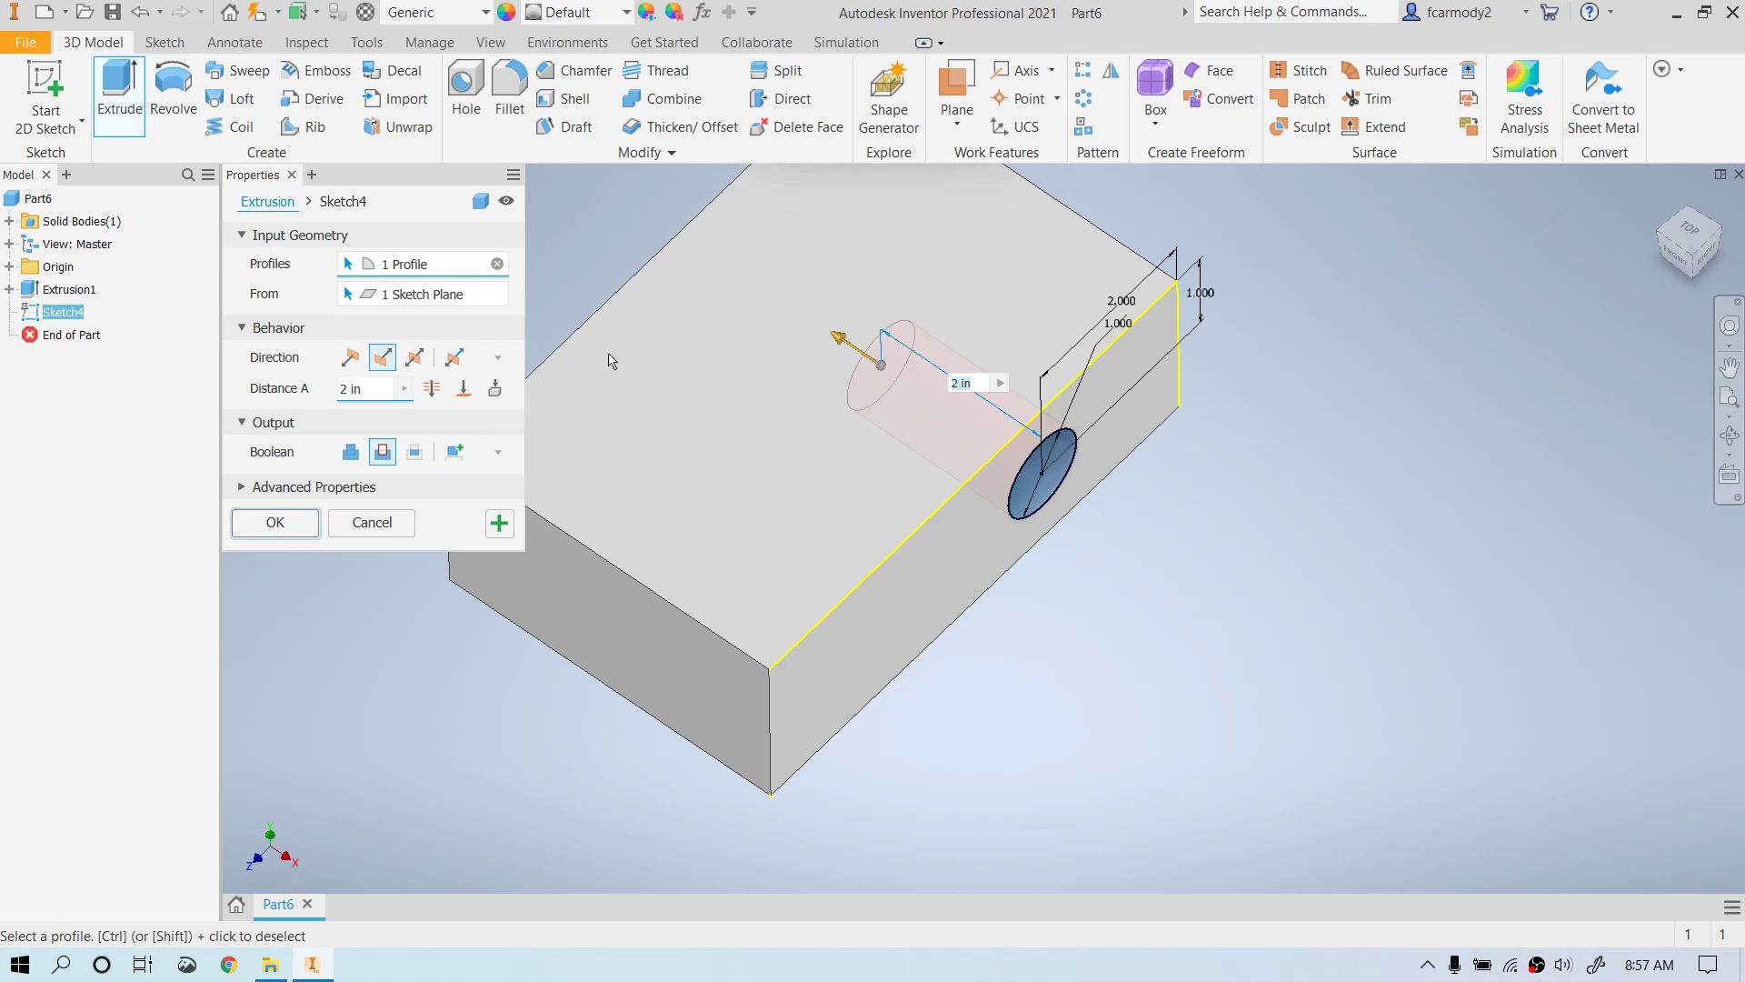
{"action": "left_click", "coordinate": [465, 390]}
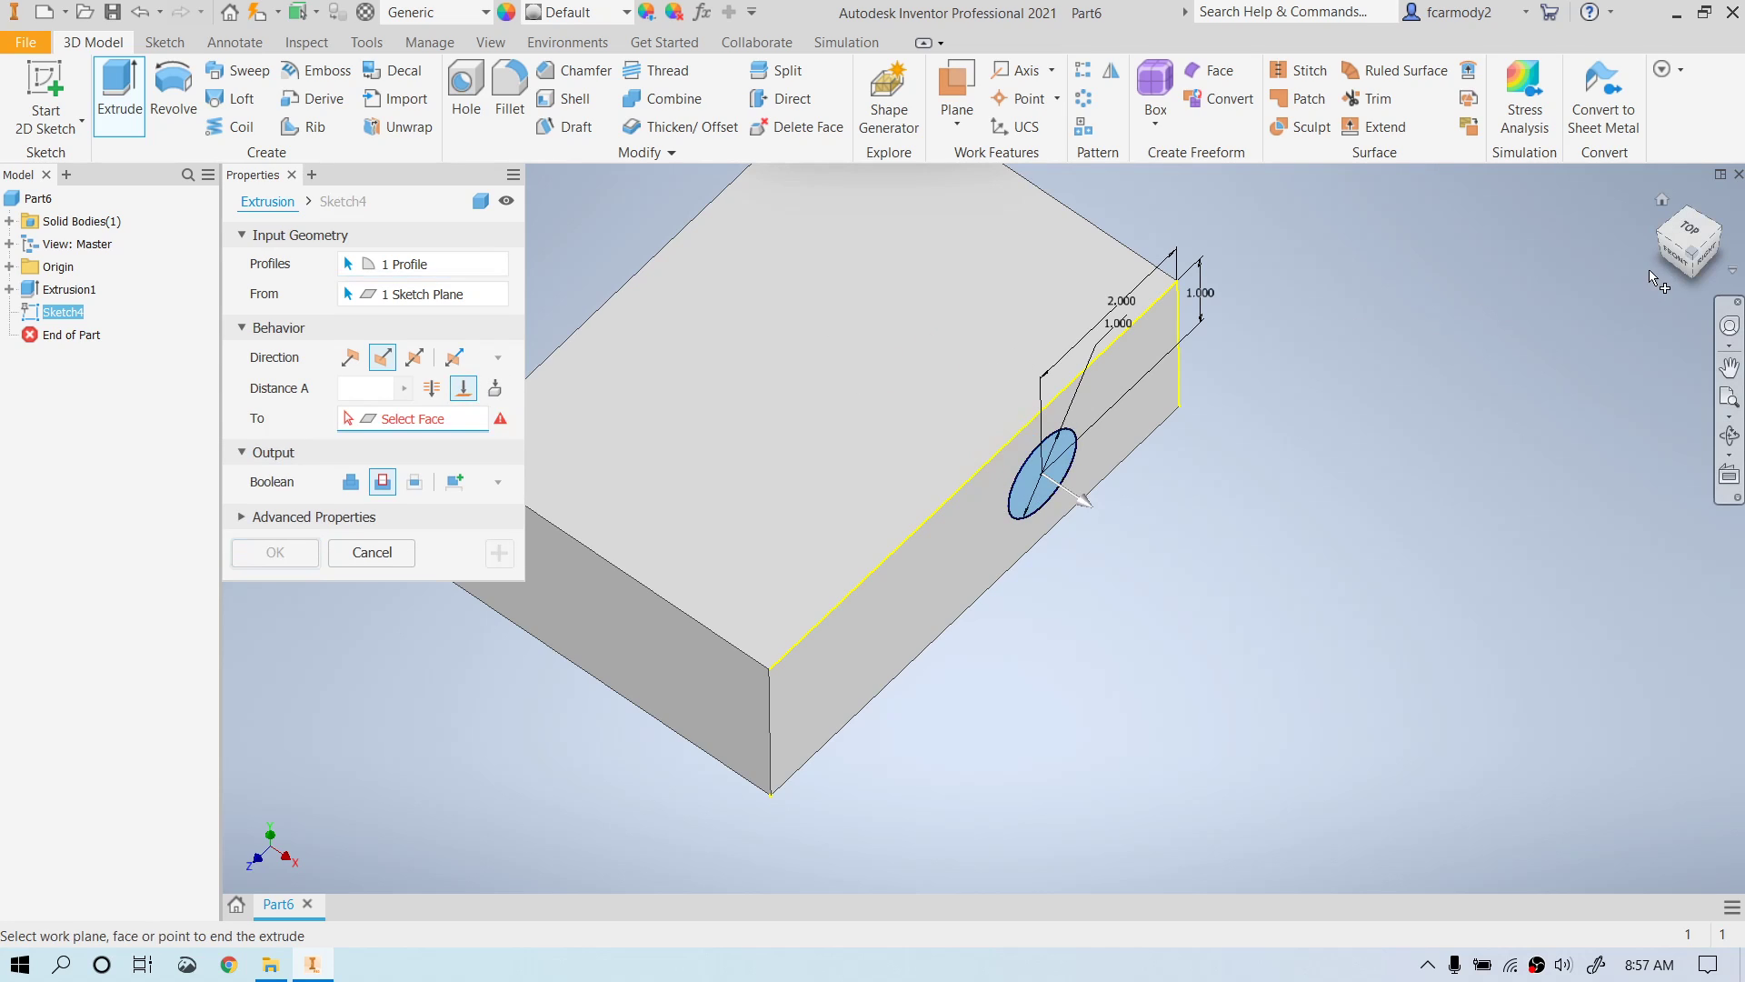
{"action": "left_click", "coordinate": [1686, 241]}
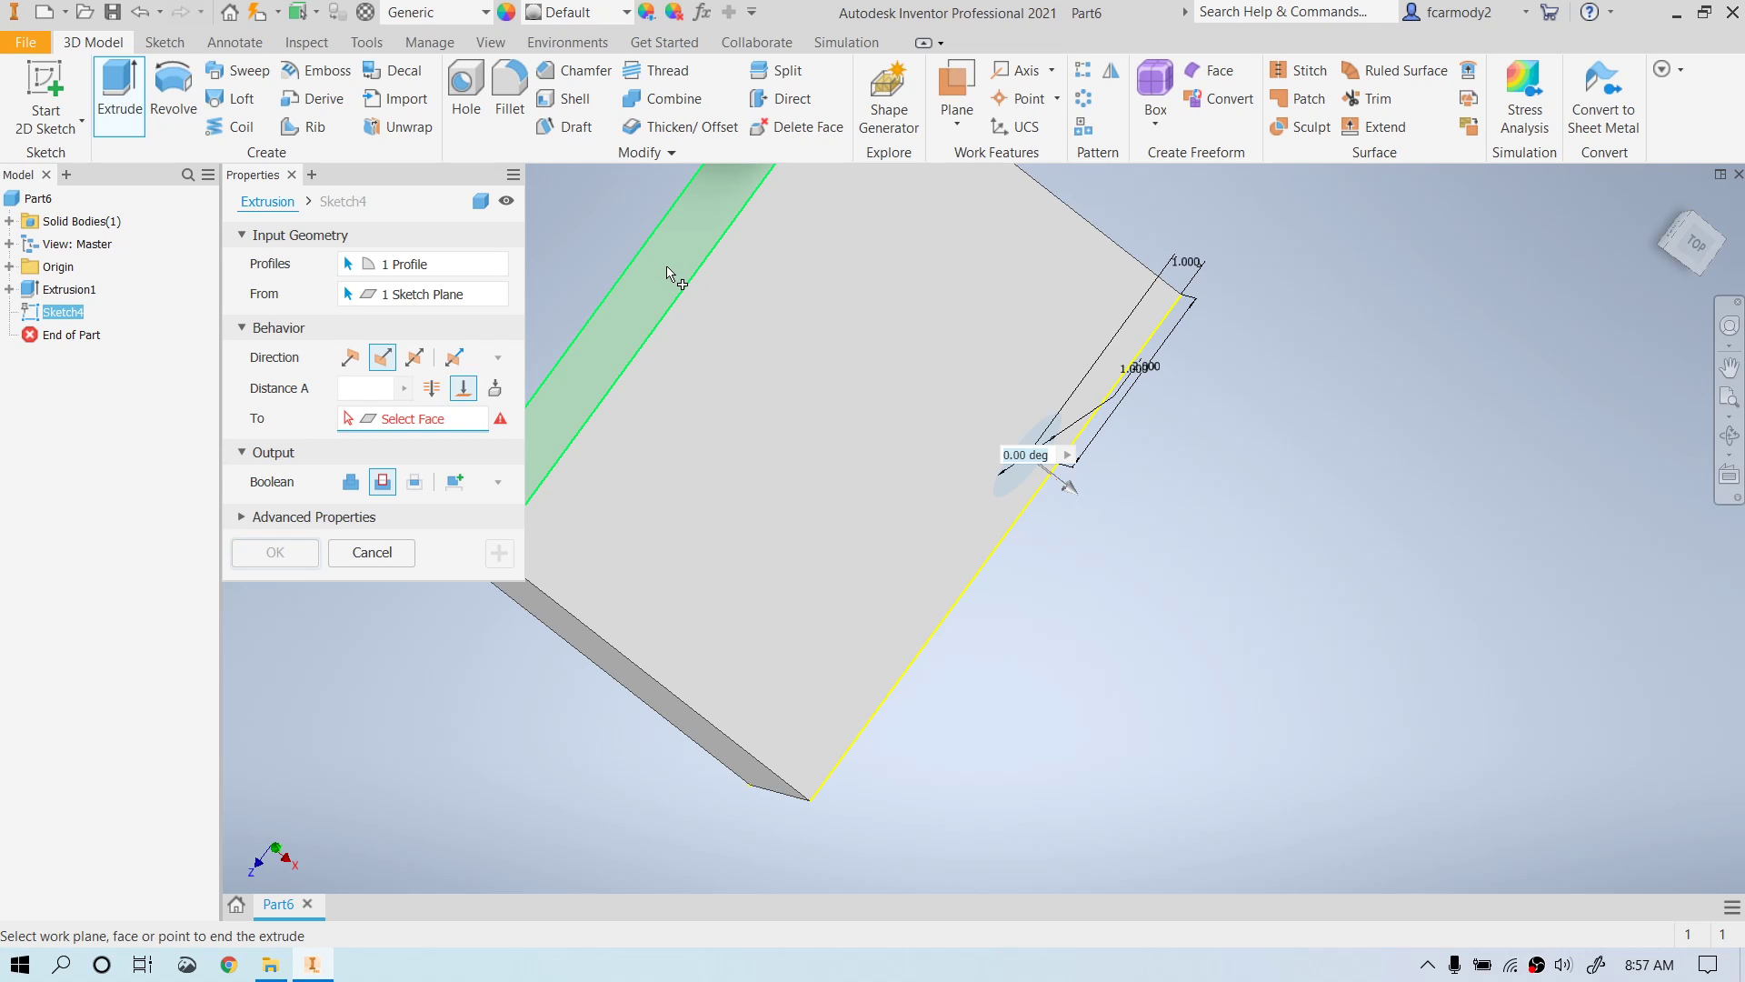
{"action": "left_click", "coordinate": [670, 275]}
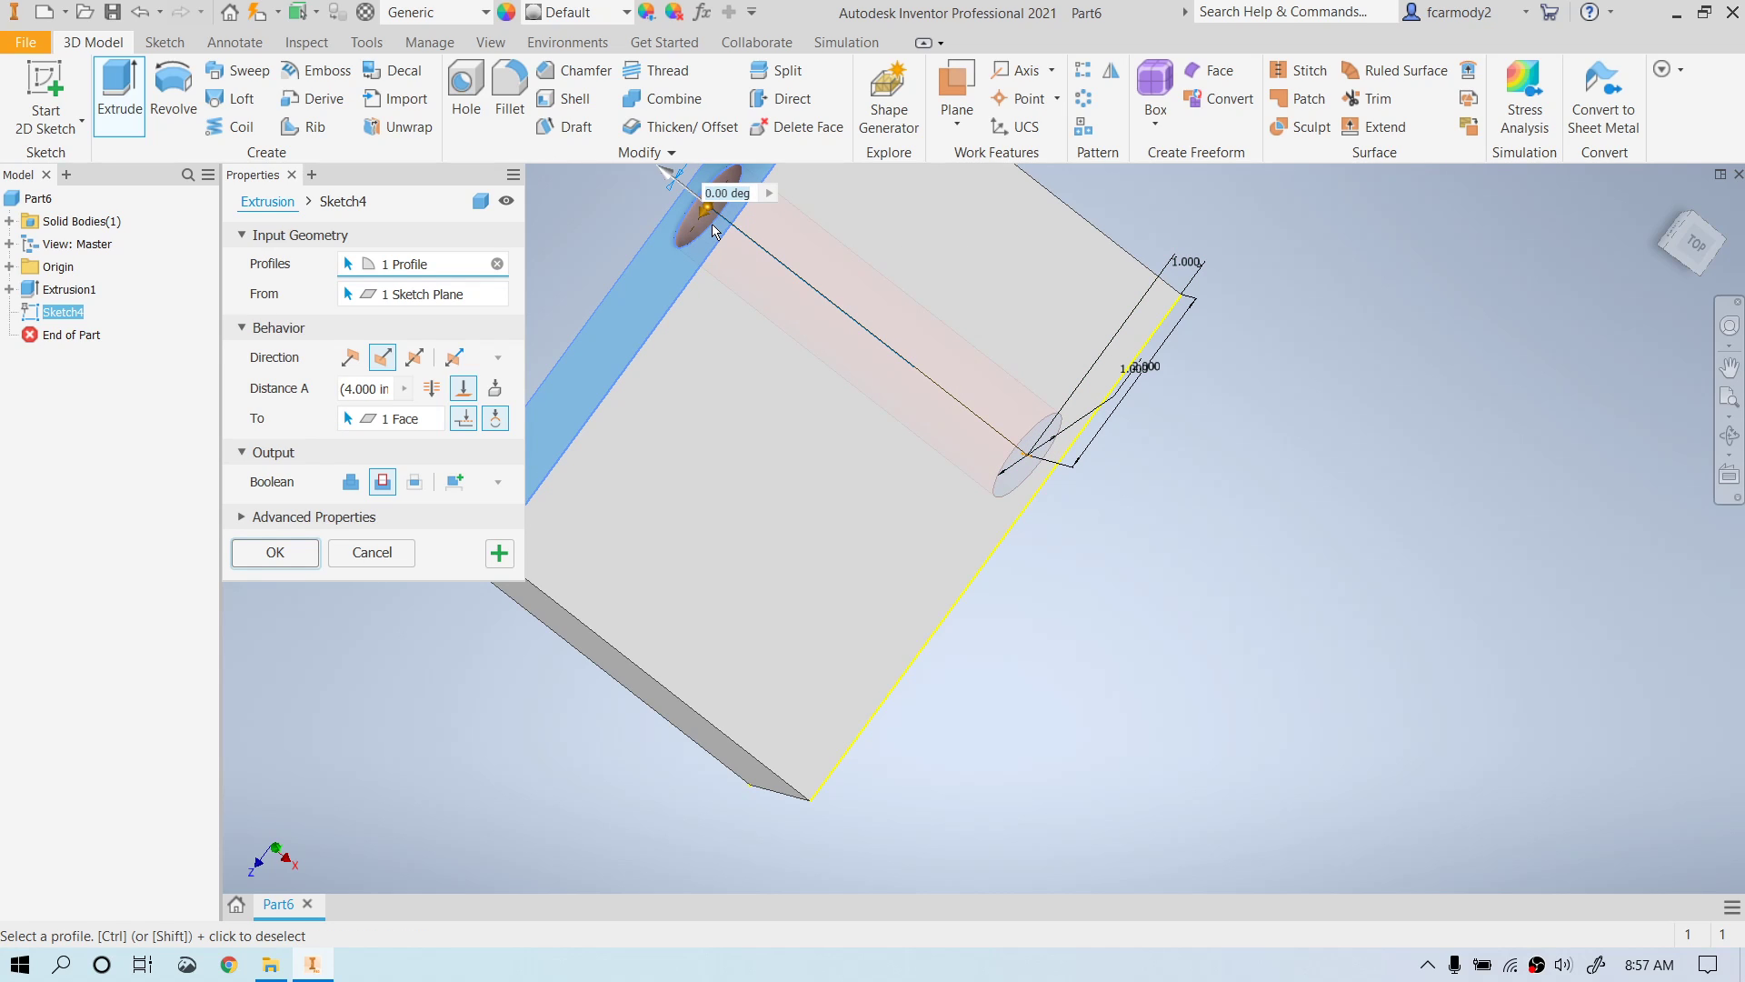
{"action": "left_click", "coordinate": [277, 553]}
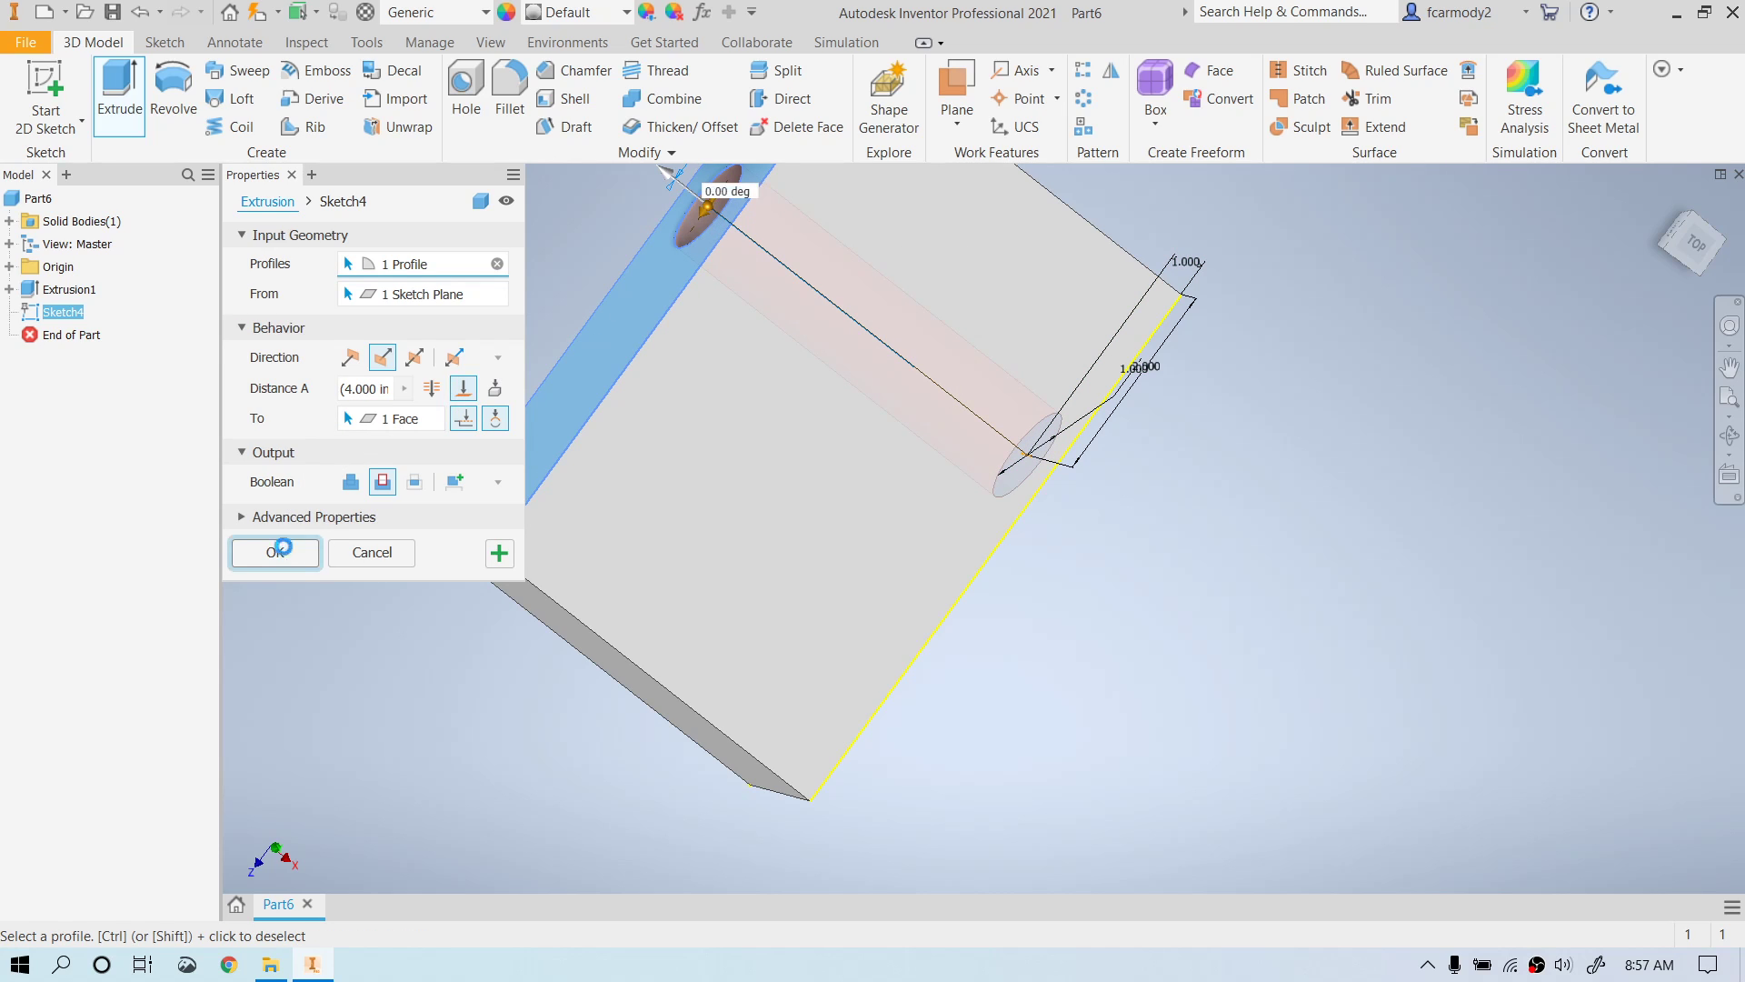
- Sketch a rectangle on the block's short front face, spanning it from its upper corner to the diagonally opposite lower corner
{"action": "middle_click_drag", "start_coordinate": [1000, 546], "coordinate": [864, 473], "text": "shift"}
{"action": "mouse_move", "coordinate": [805, 415]}
{"action": "middle_mouse_down", "text": "shift"}
{"action": "mouse_move", "coordinate": [806, 445]}
{"action": "mouse_move", "coordinate": [800, 427]}
{"action": "mouse_move", "coordinate": [782, 454]}
{"action": "mouse_move", "coordinate": [909, 418]}
{"action": "mouse_move", "coordinate": [805, 414]}
{"action": "middle_mouse_up", "text": "shift"}
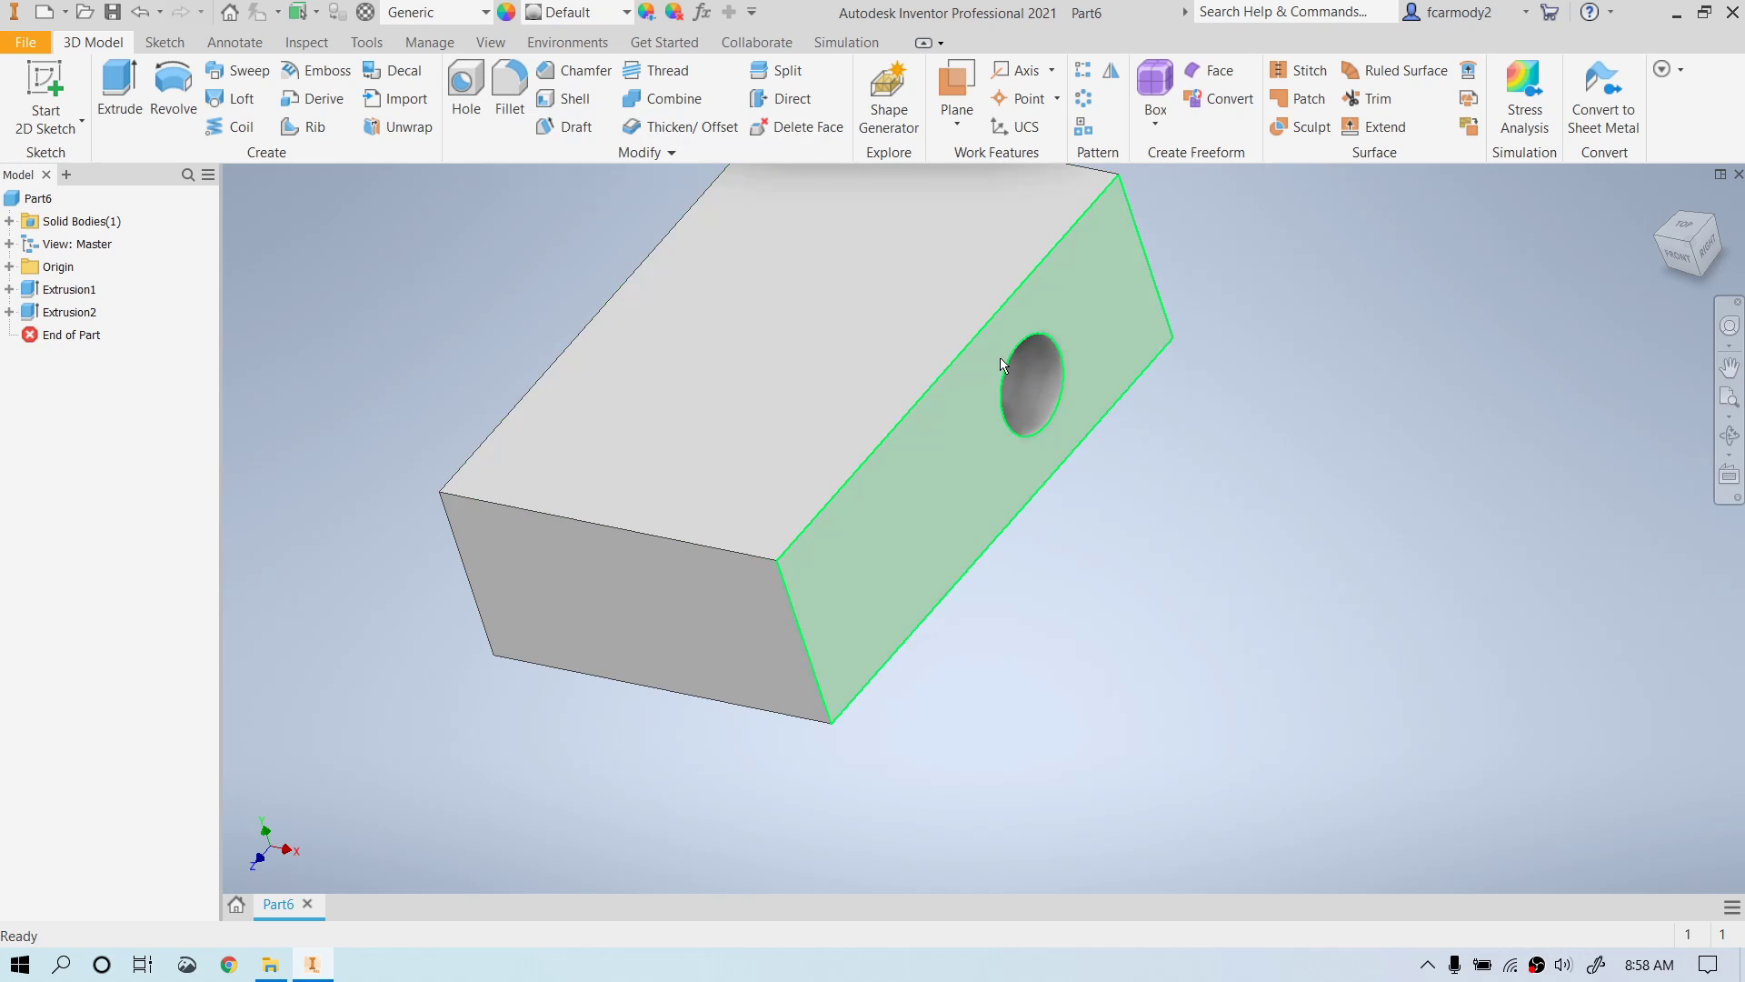
{"action": "mouse_move", "coordinate": [1001, 364]}
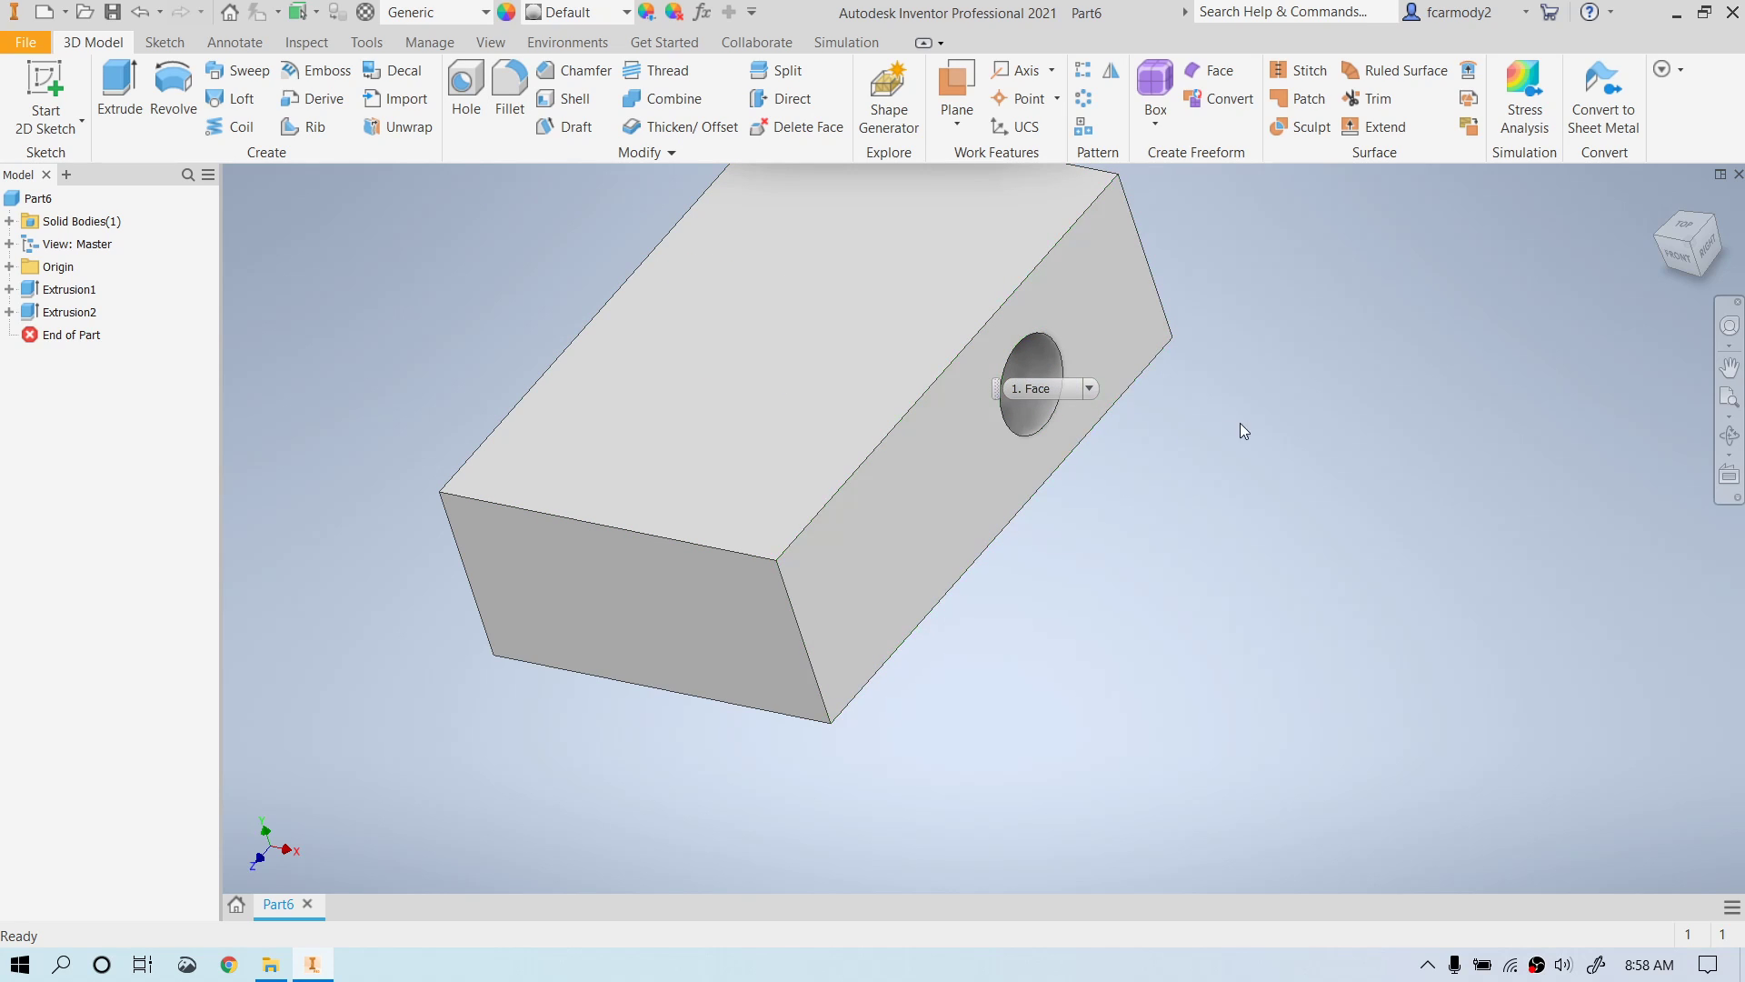
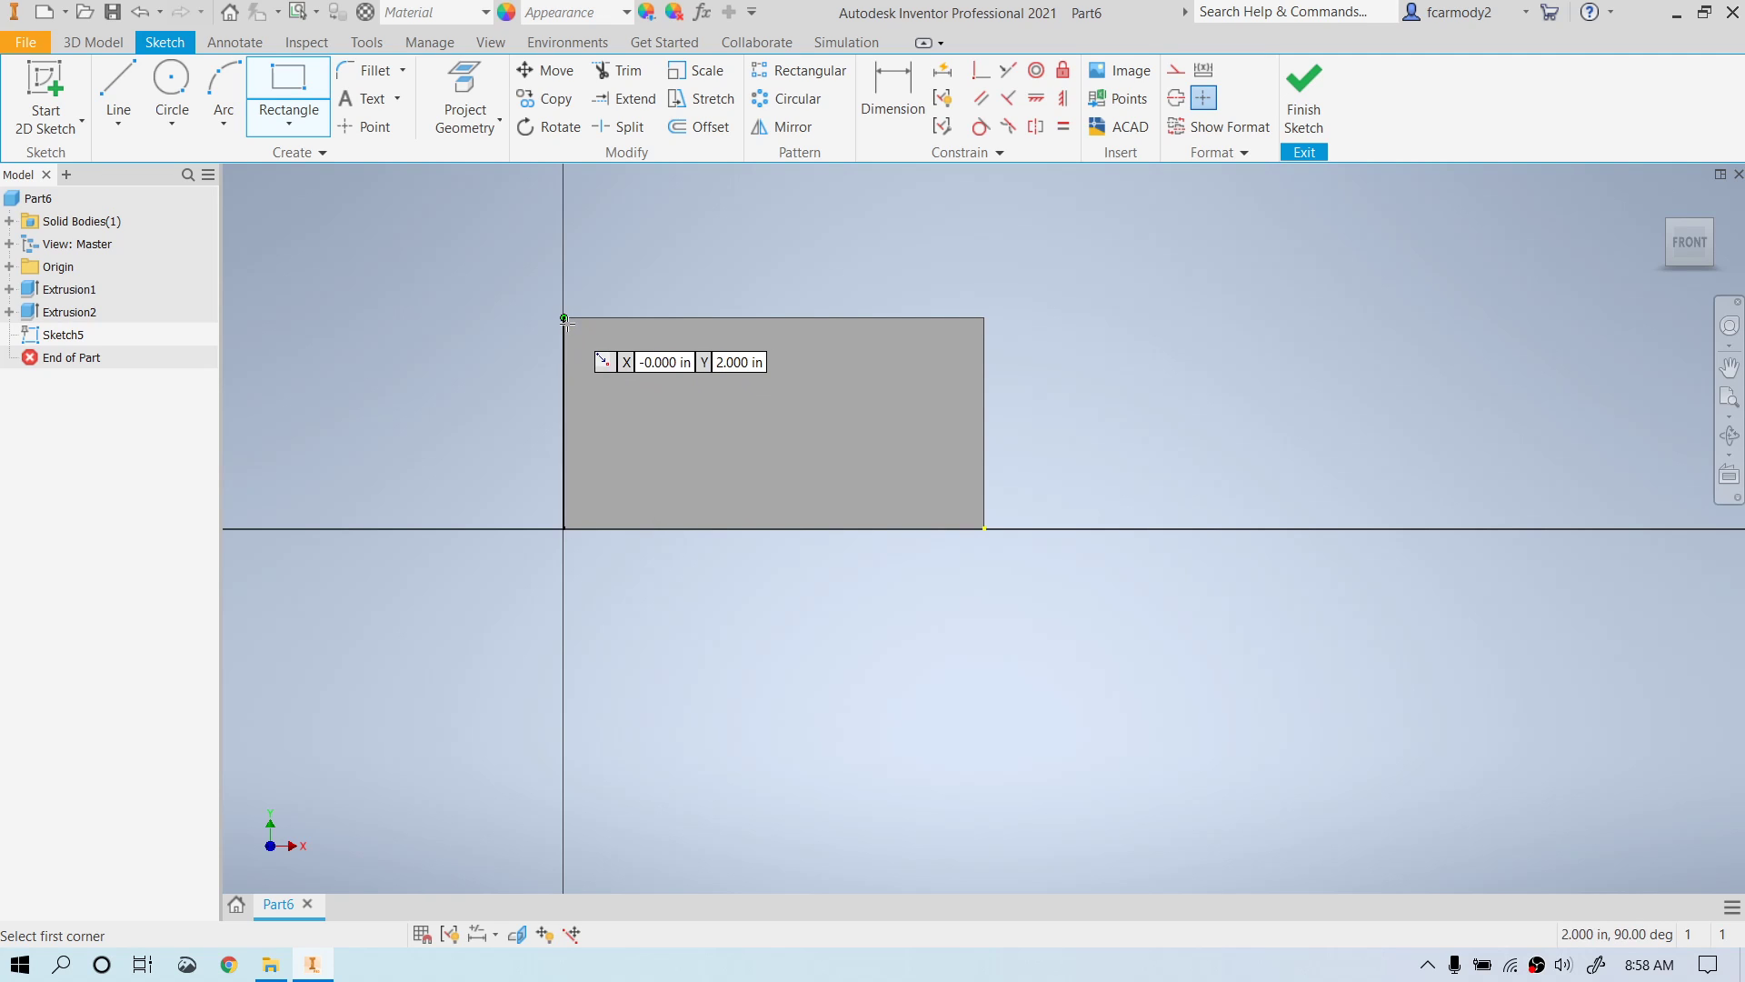
{"action": "left_click", "coordinate": [564, 318]}
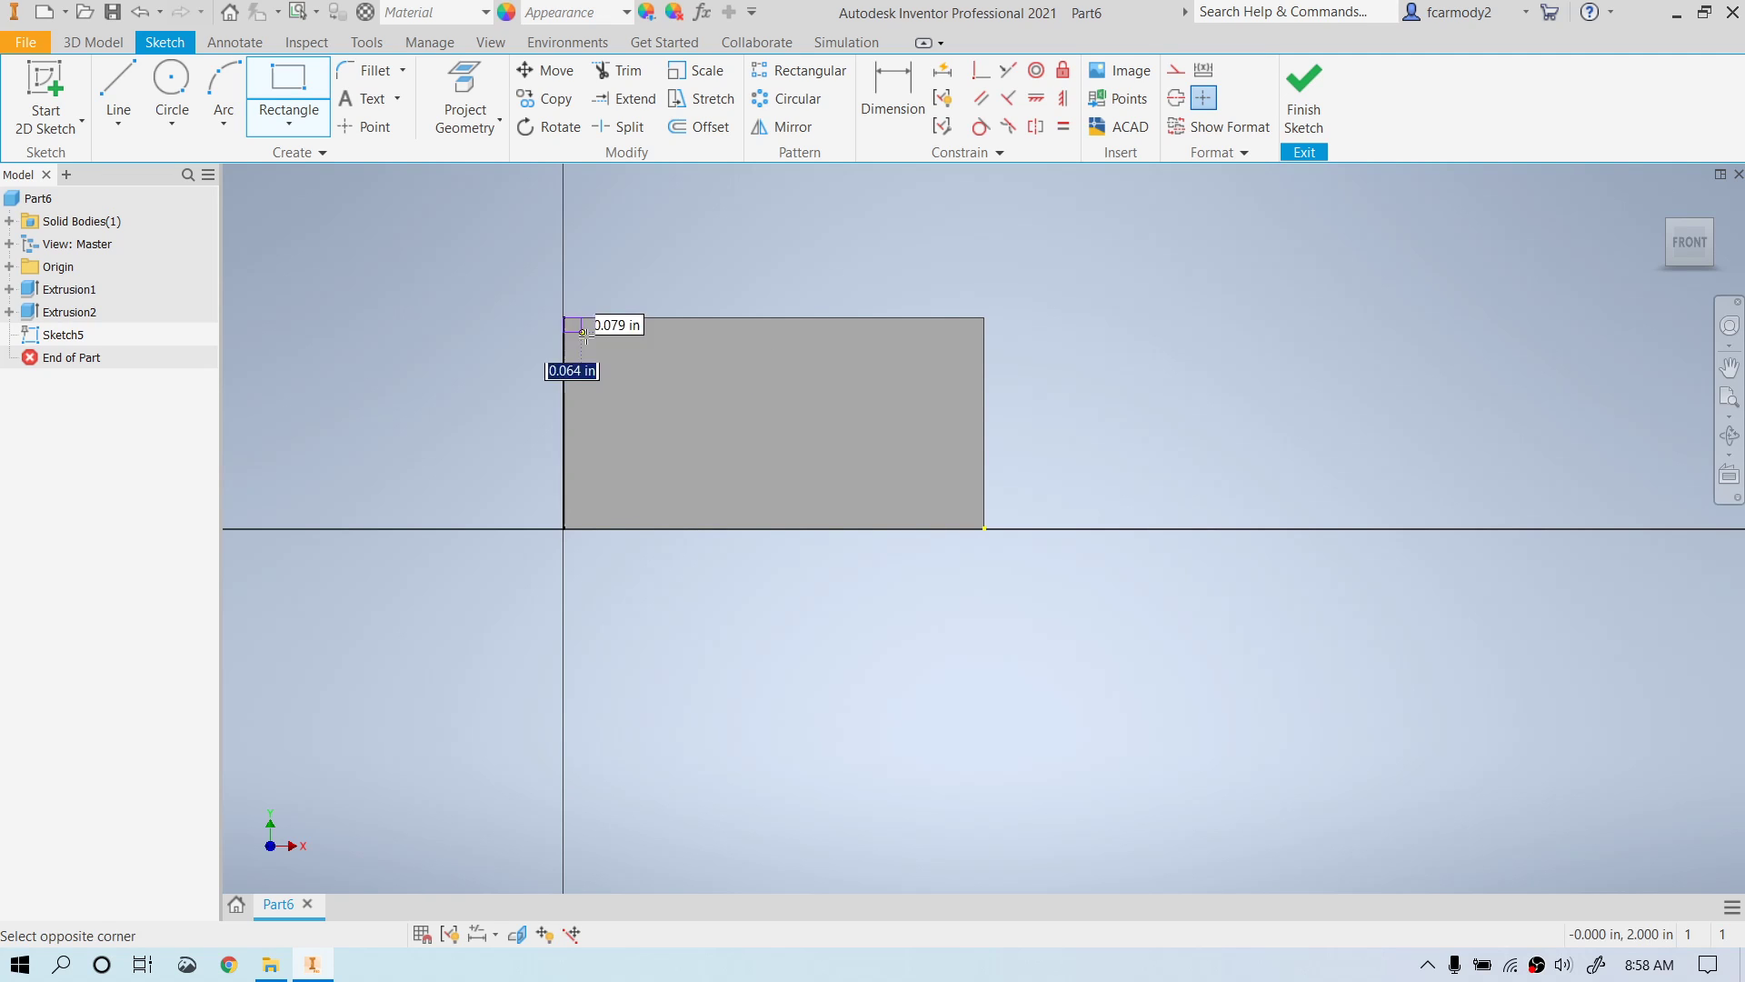
{"action": "left_click", "coordinate": [985, 528]}
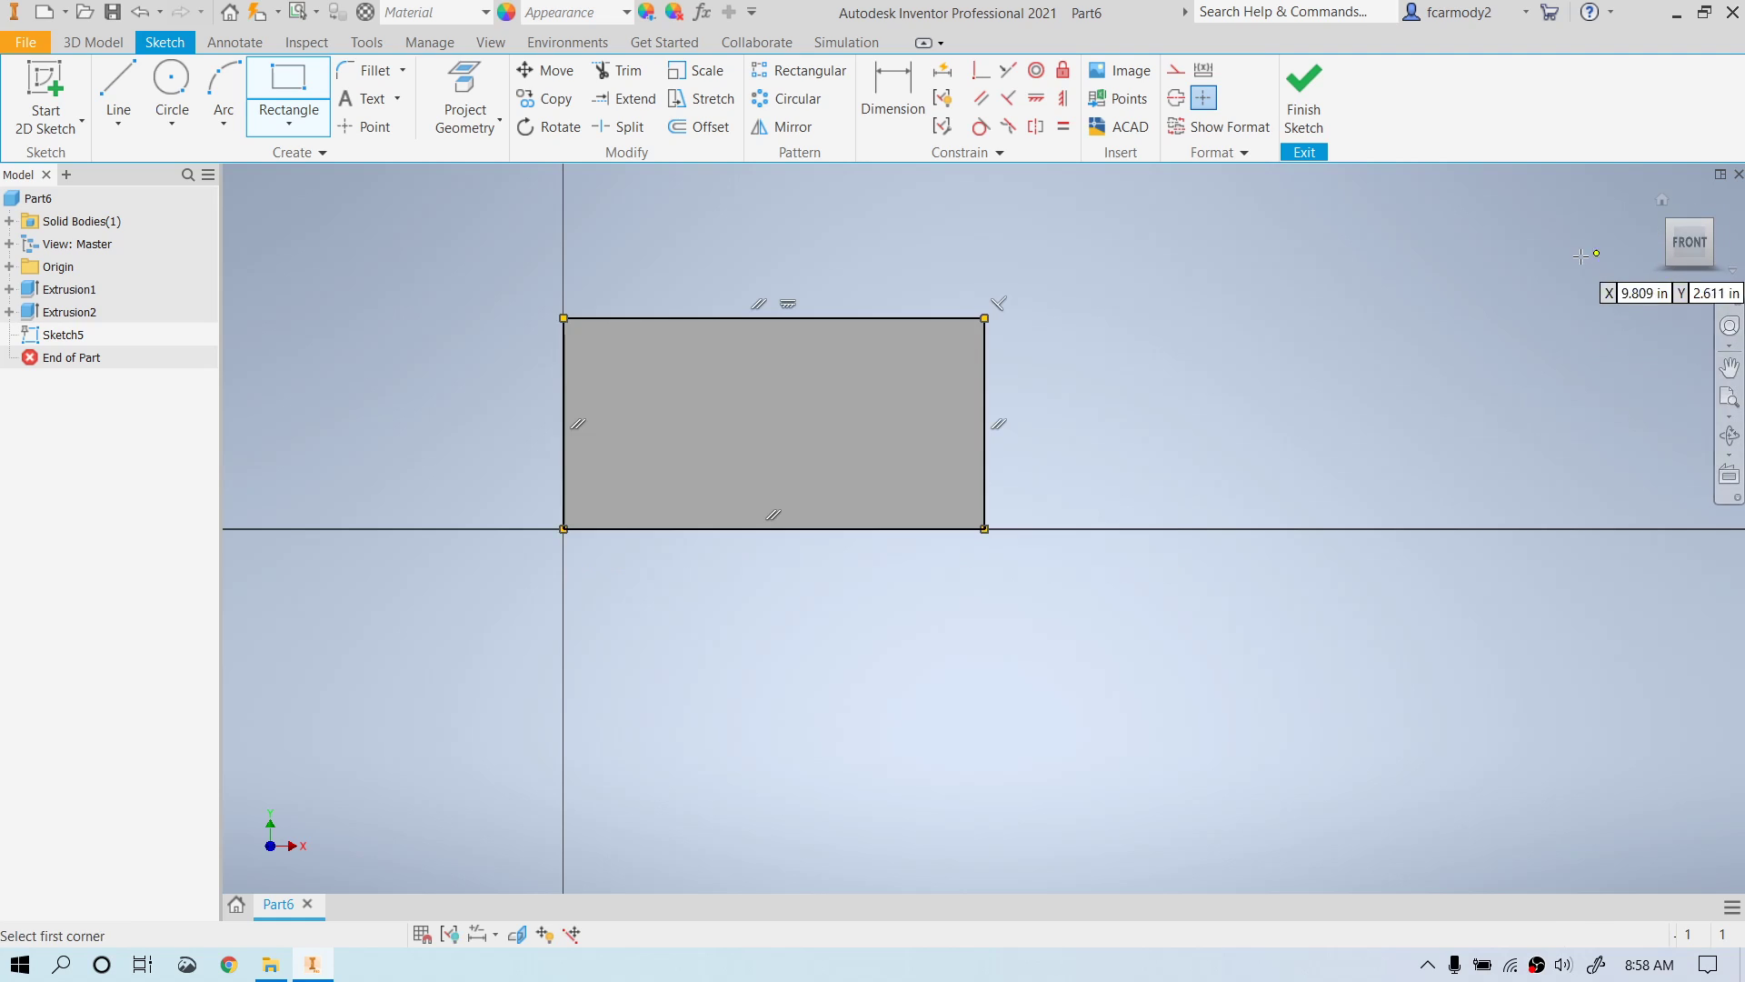
- Set the sketch fillet radius to 0.5 in and round the rectangle's two upper corners
{"action": "middle_click_drag", "start_coordinate": [1580, 251], "coordinate": [864, 198], "text": "shift"}
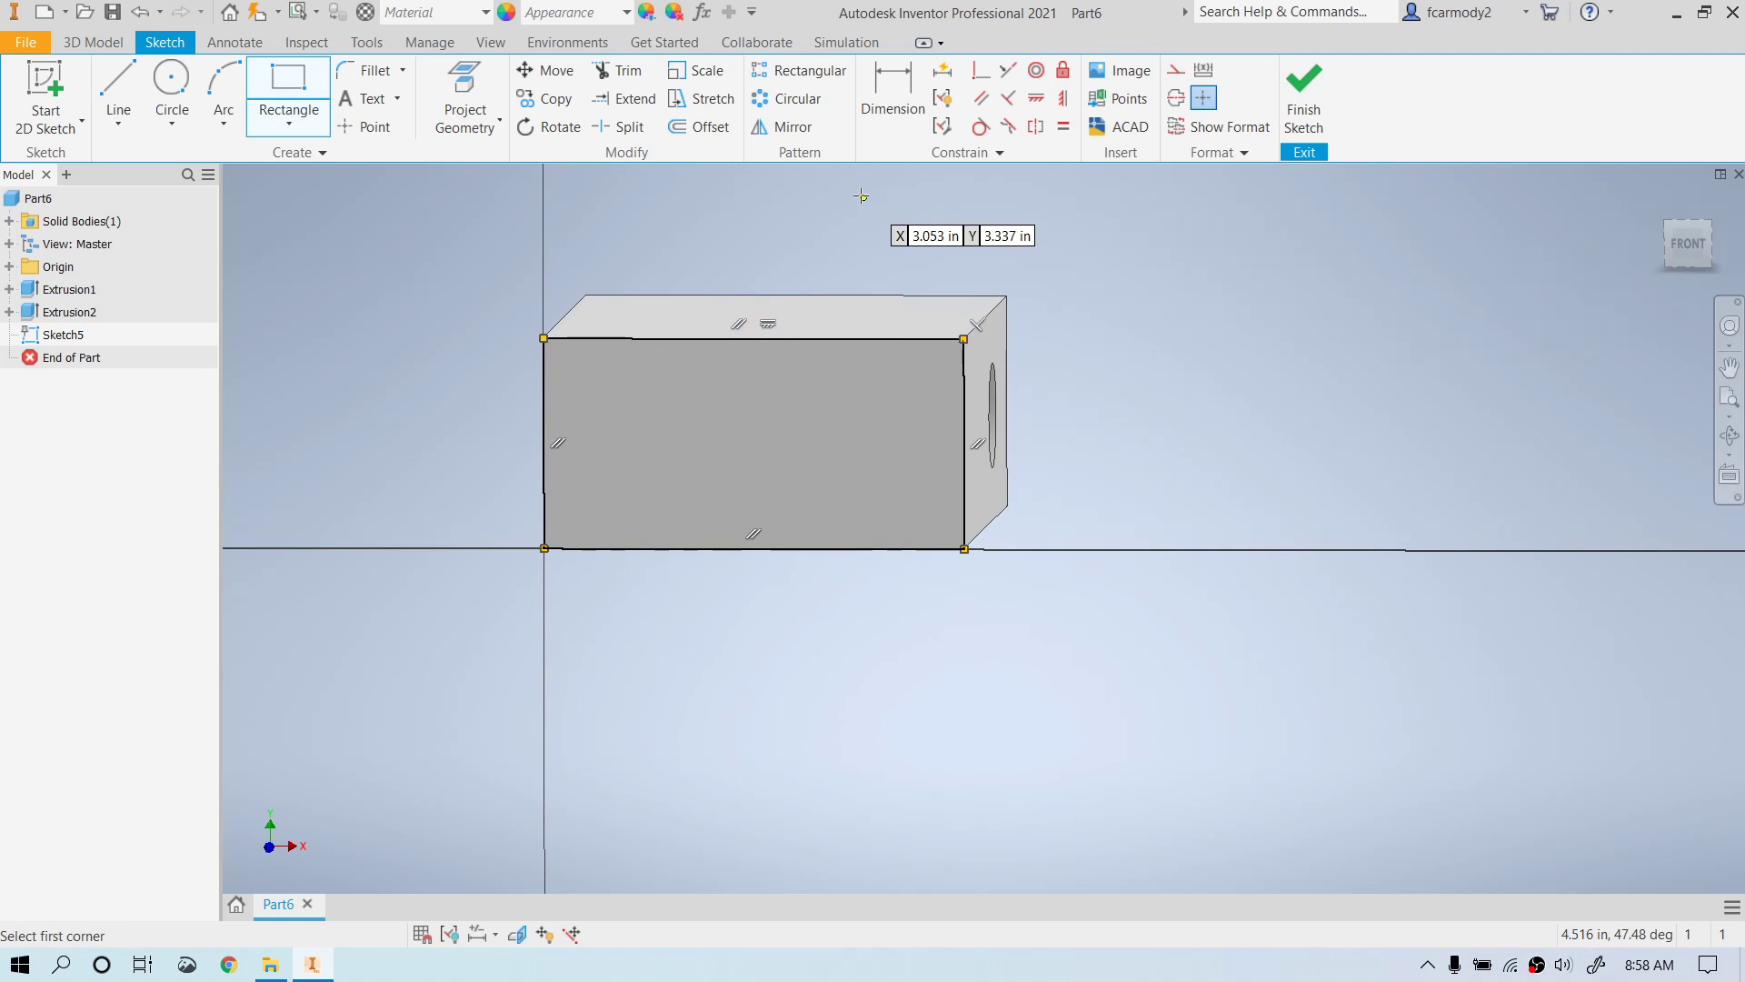
{"action": "left_click", "coordinate": [373, 71]}
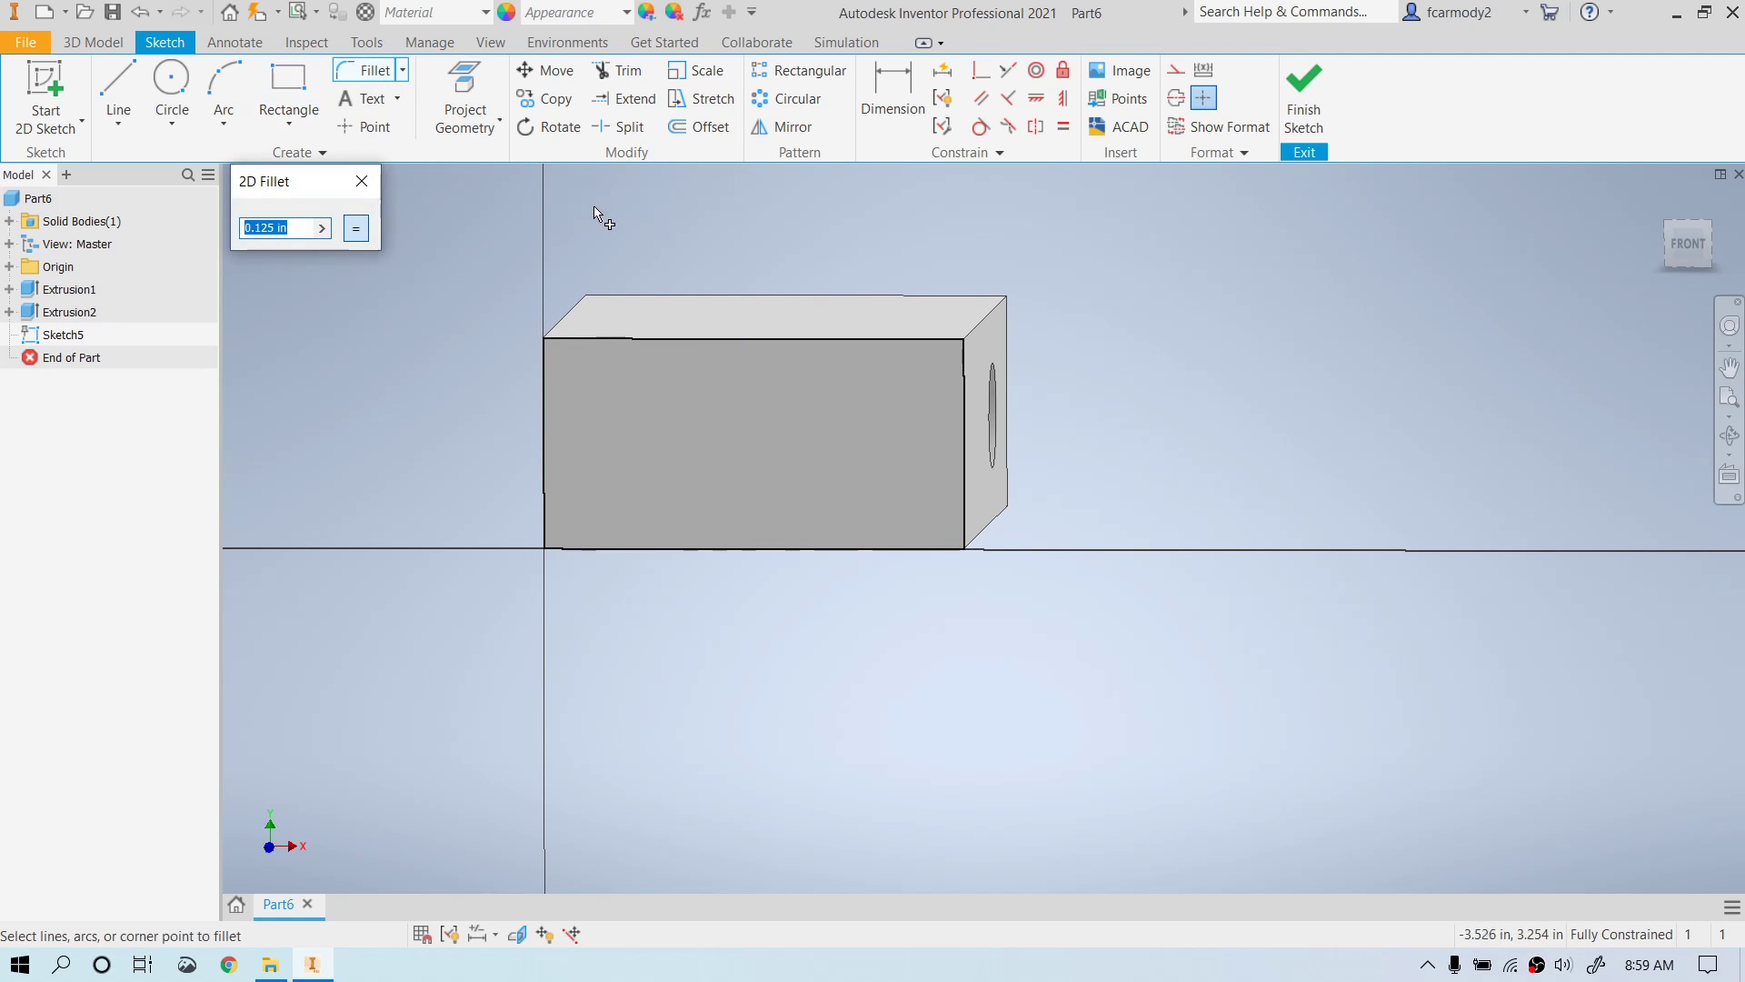
{"action": "left_click", "coordinate": [270, 227]}
{"action": "left_click_drag", "start_coordinate": [275, 227], "coordinate": [225, 231]}
{"action": "type", "text": ".5"}
{"action": "left_click", "coordinate": [580, 338]}
{"action": "left_click", "coordinate": [545, 356]}
{"action": "left_click", "coordinate": [946, 344]}
{"action": "left_click", "coordinate": [966, 381]}
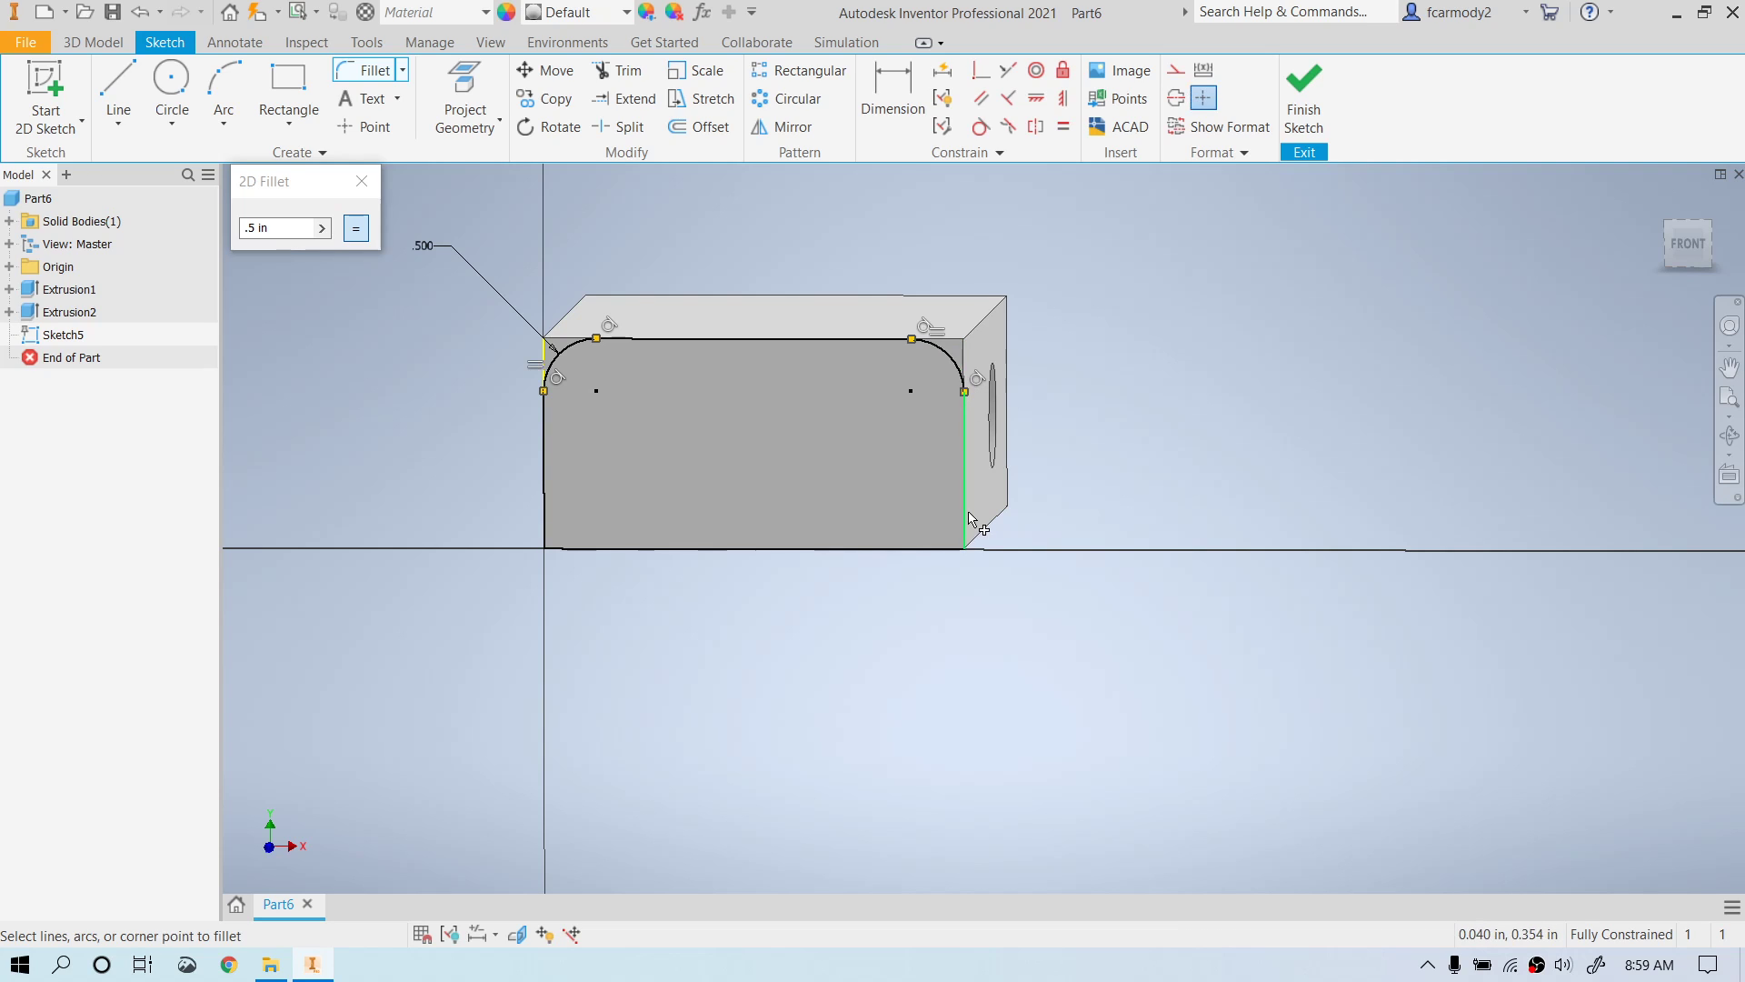
- Round the rectangle's two lower corners with the same 0.5 in fillet and finish the sketch
{"action": "left_click", "coordinate": [965, 513]}
{"action": "left_click", "coordinate": [929, 548]}
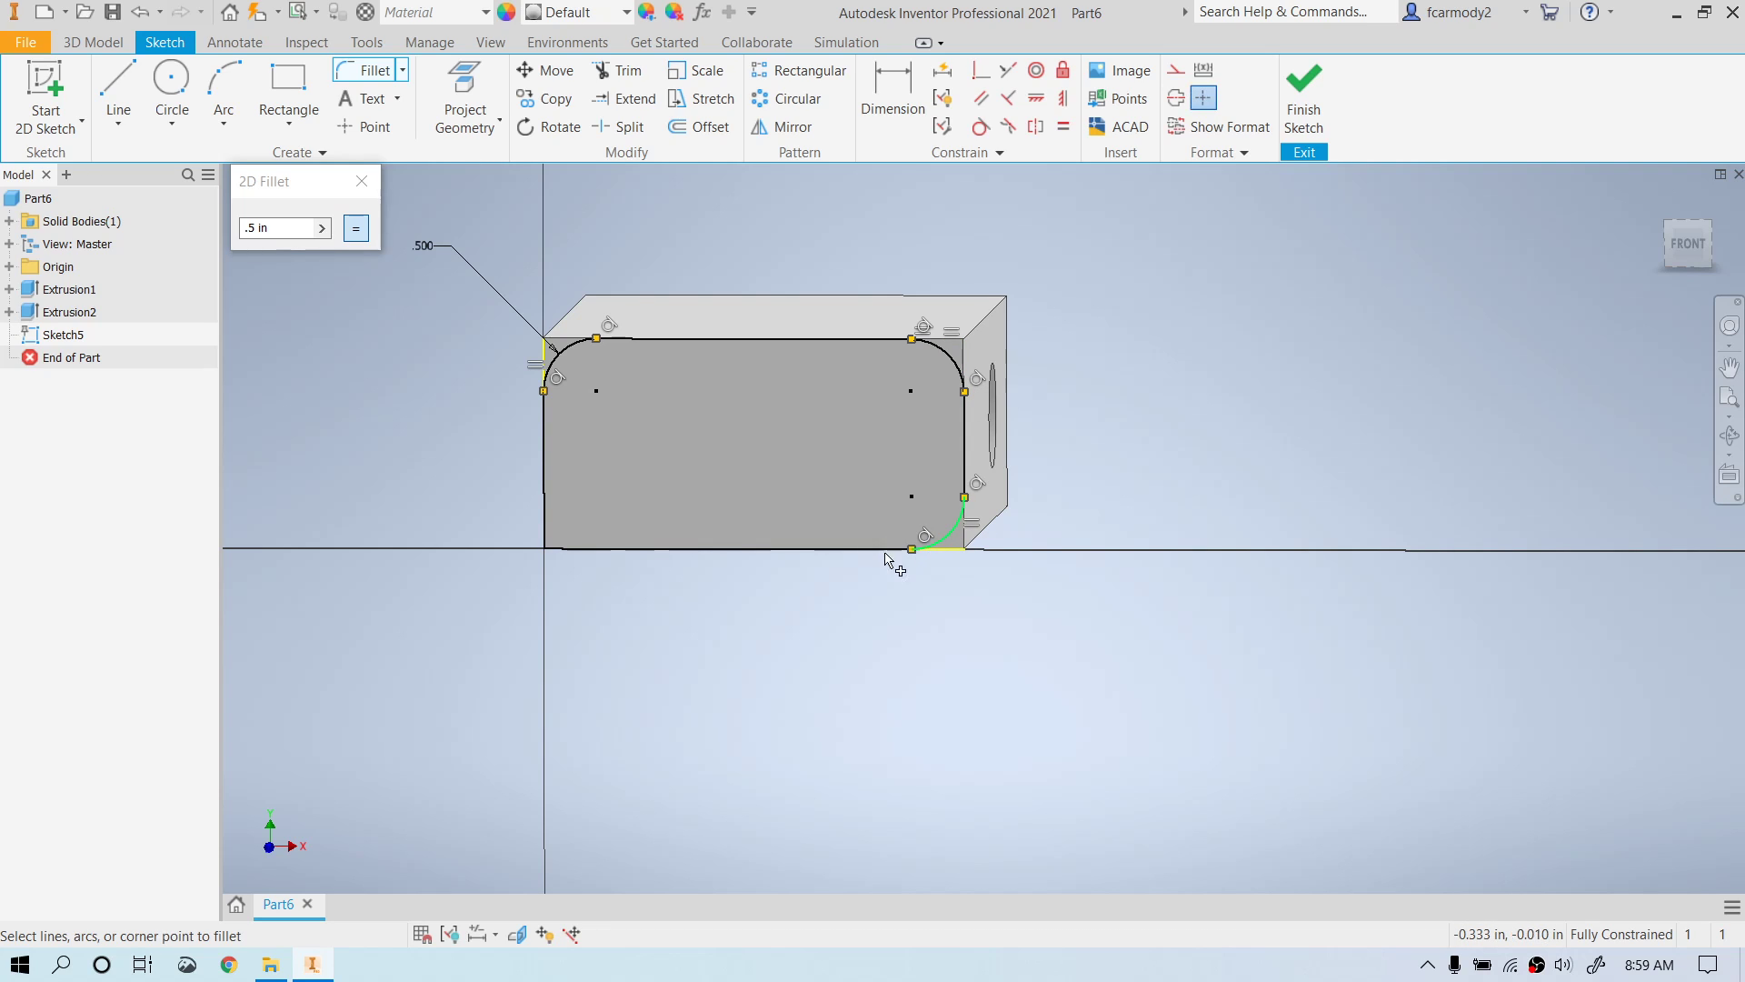
{"action": "left_click", "coordinate": [599, 548]}
{"action": "left_click", "coordinate": [547, 522]}
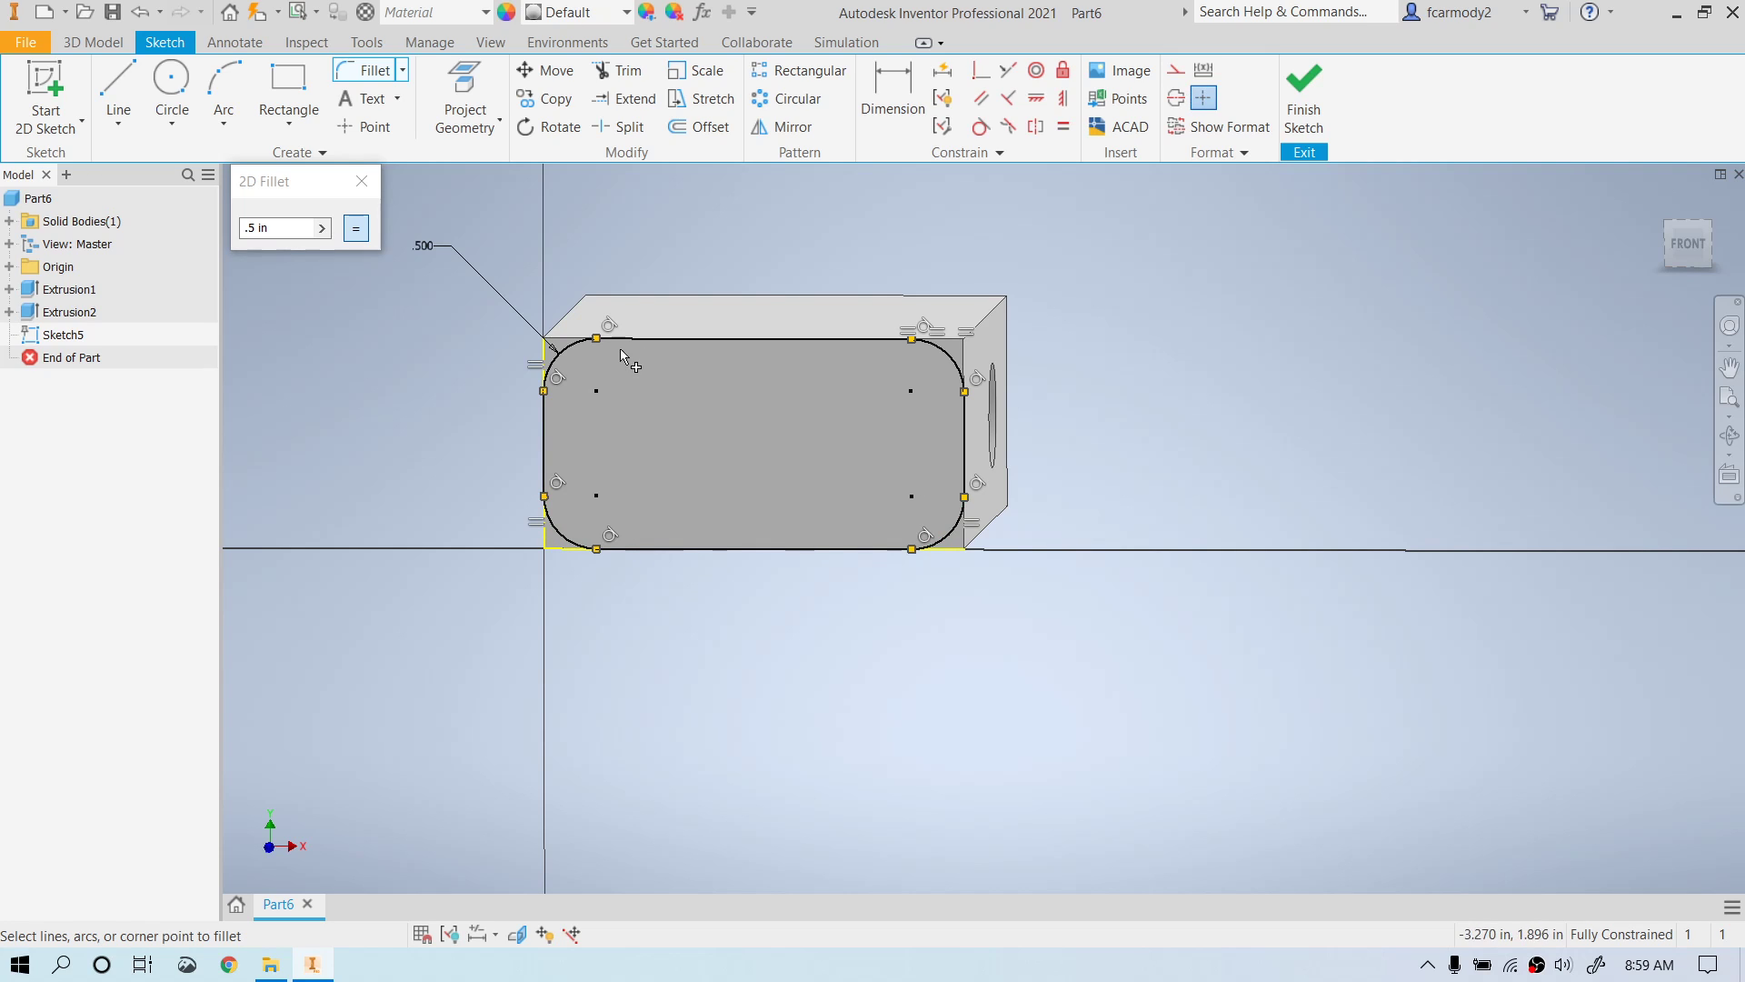
{"action": "left_click", "coordinate": [361, 181]}
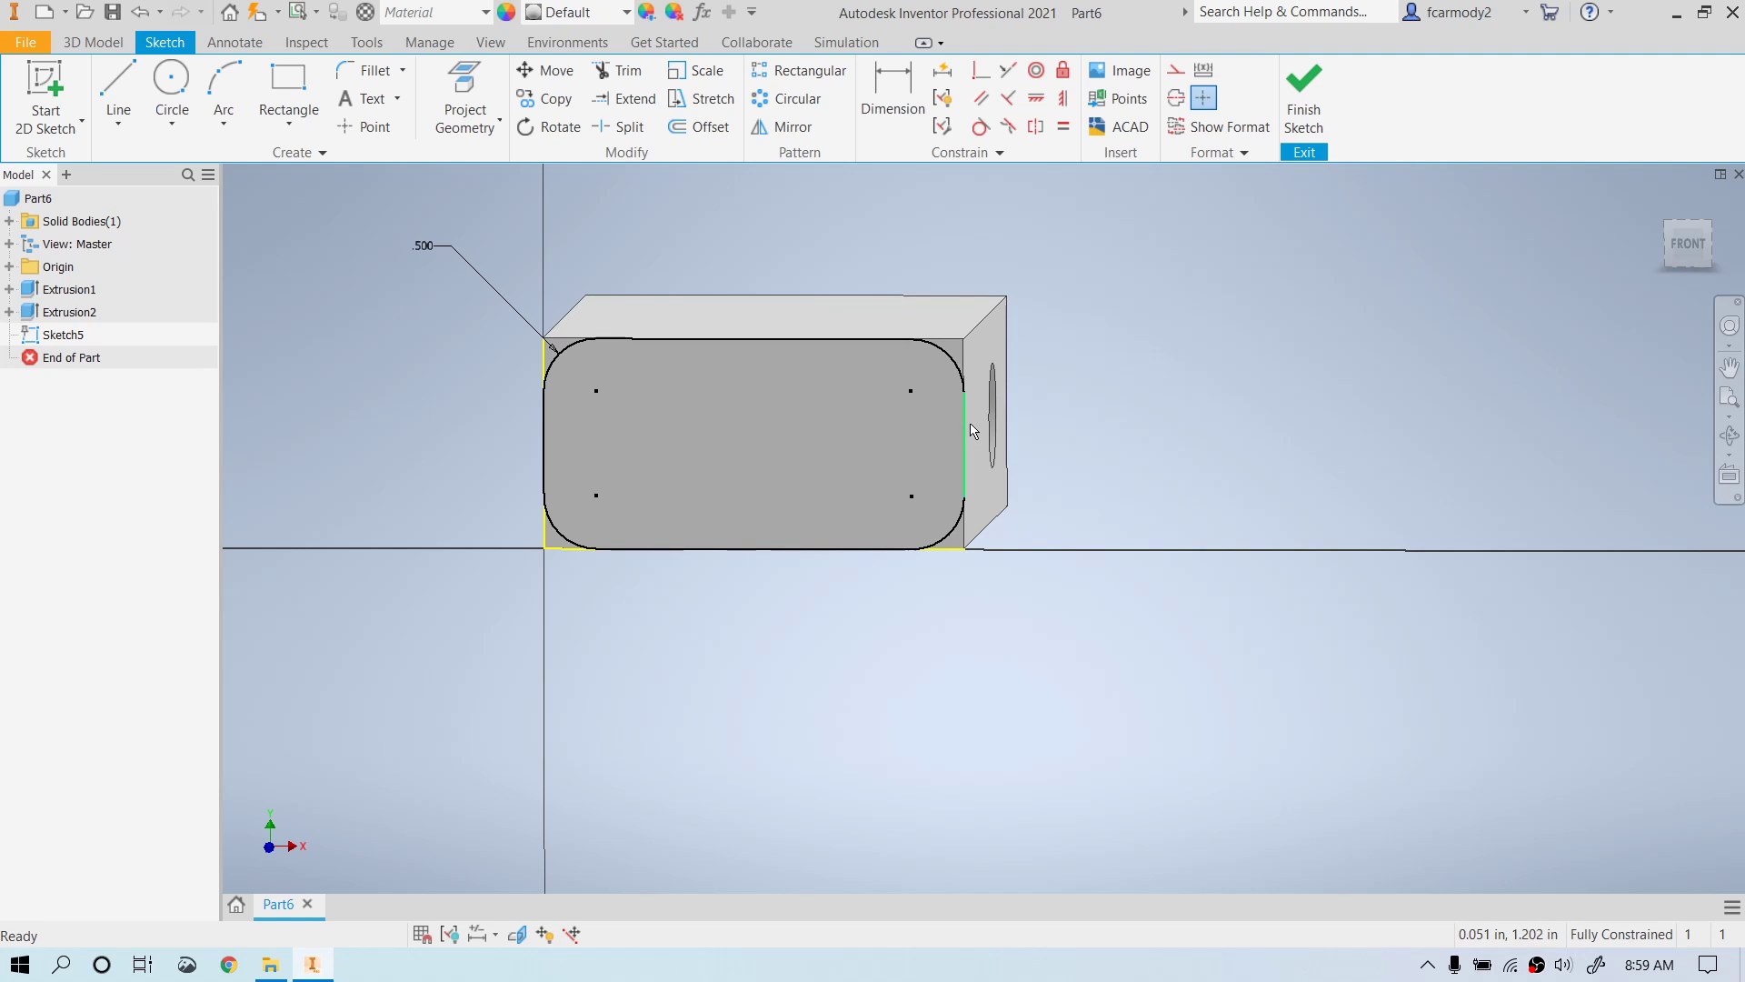
{"action": "mouse_move", "coordinate": [1001, 459]}
{"action": "left_click", "coordinate": [1316, 91]}
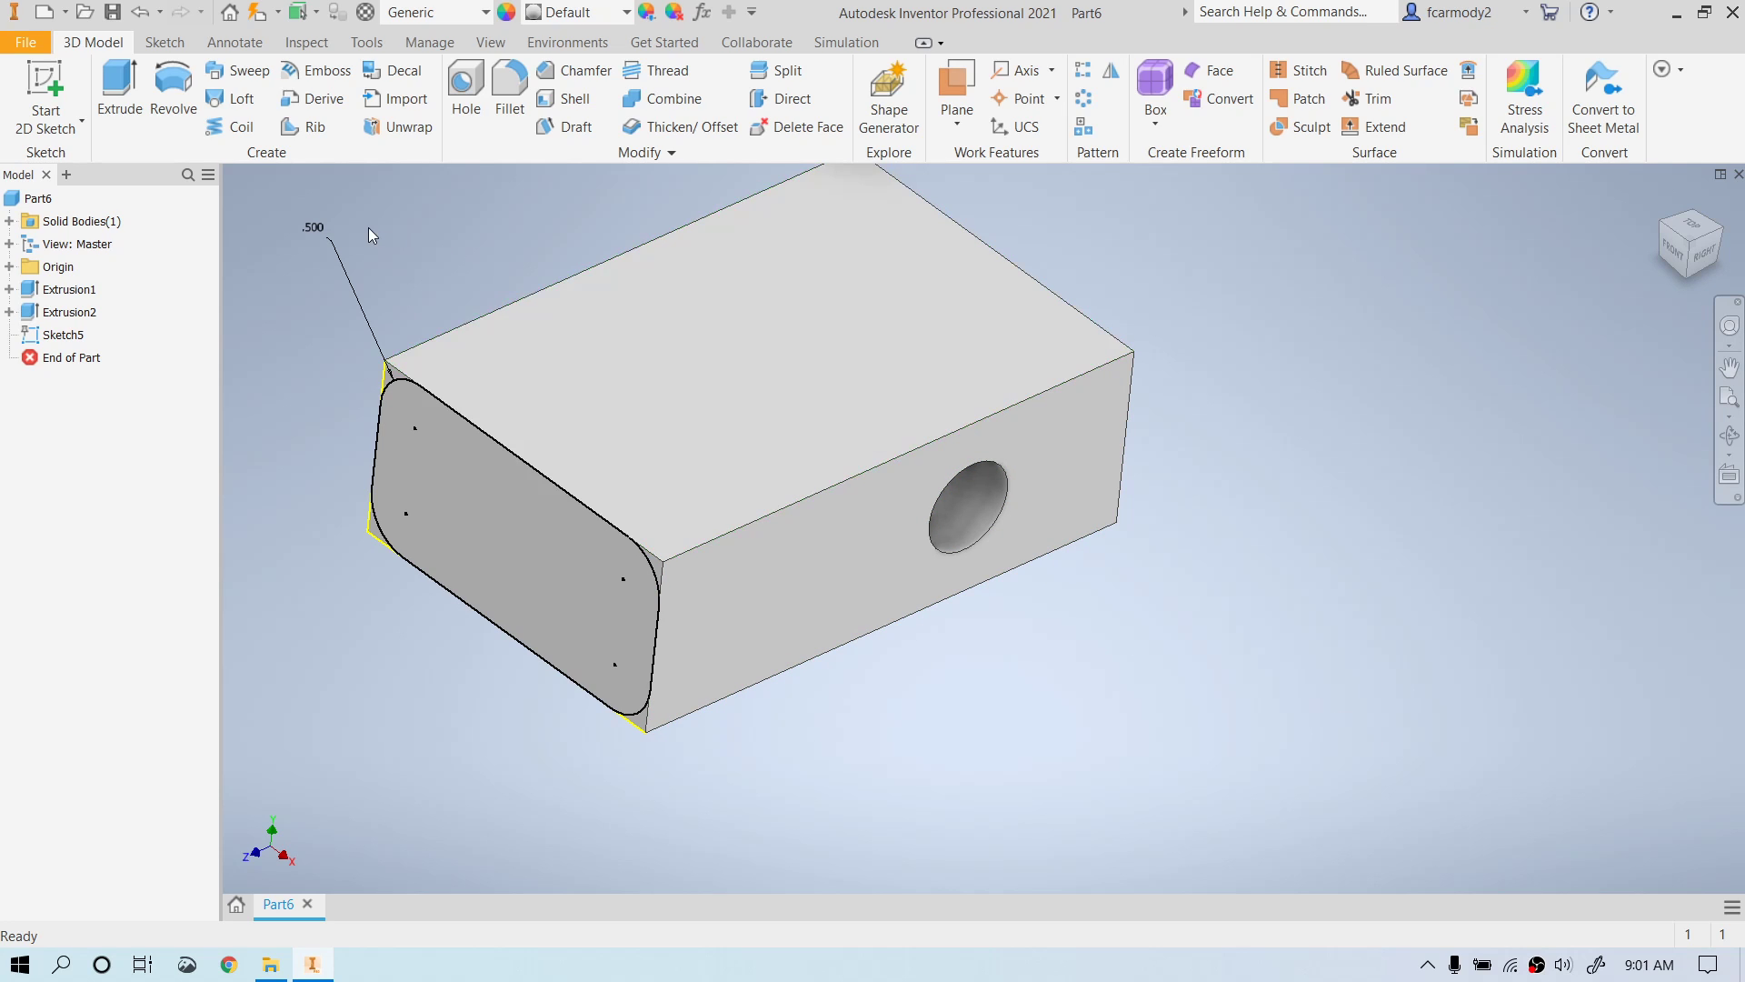
- Change the part's appearance to Gold - Metal
{"action": "left_click", "coordinate": [626, 13]}
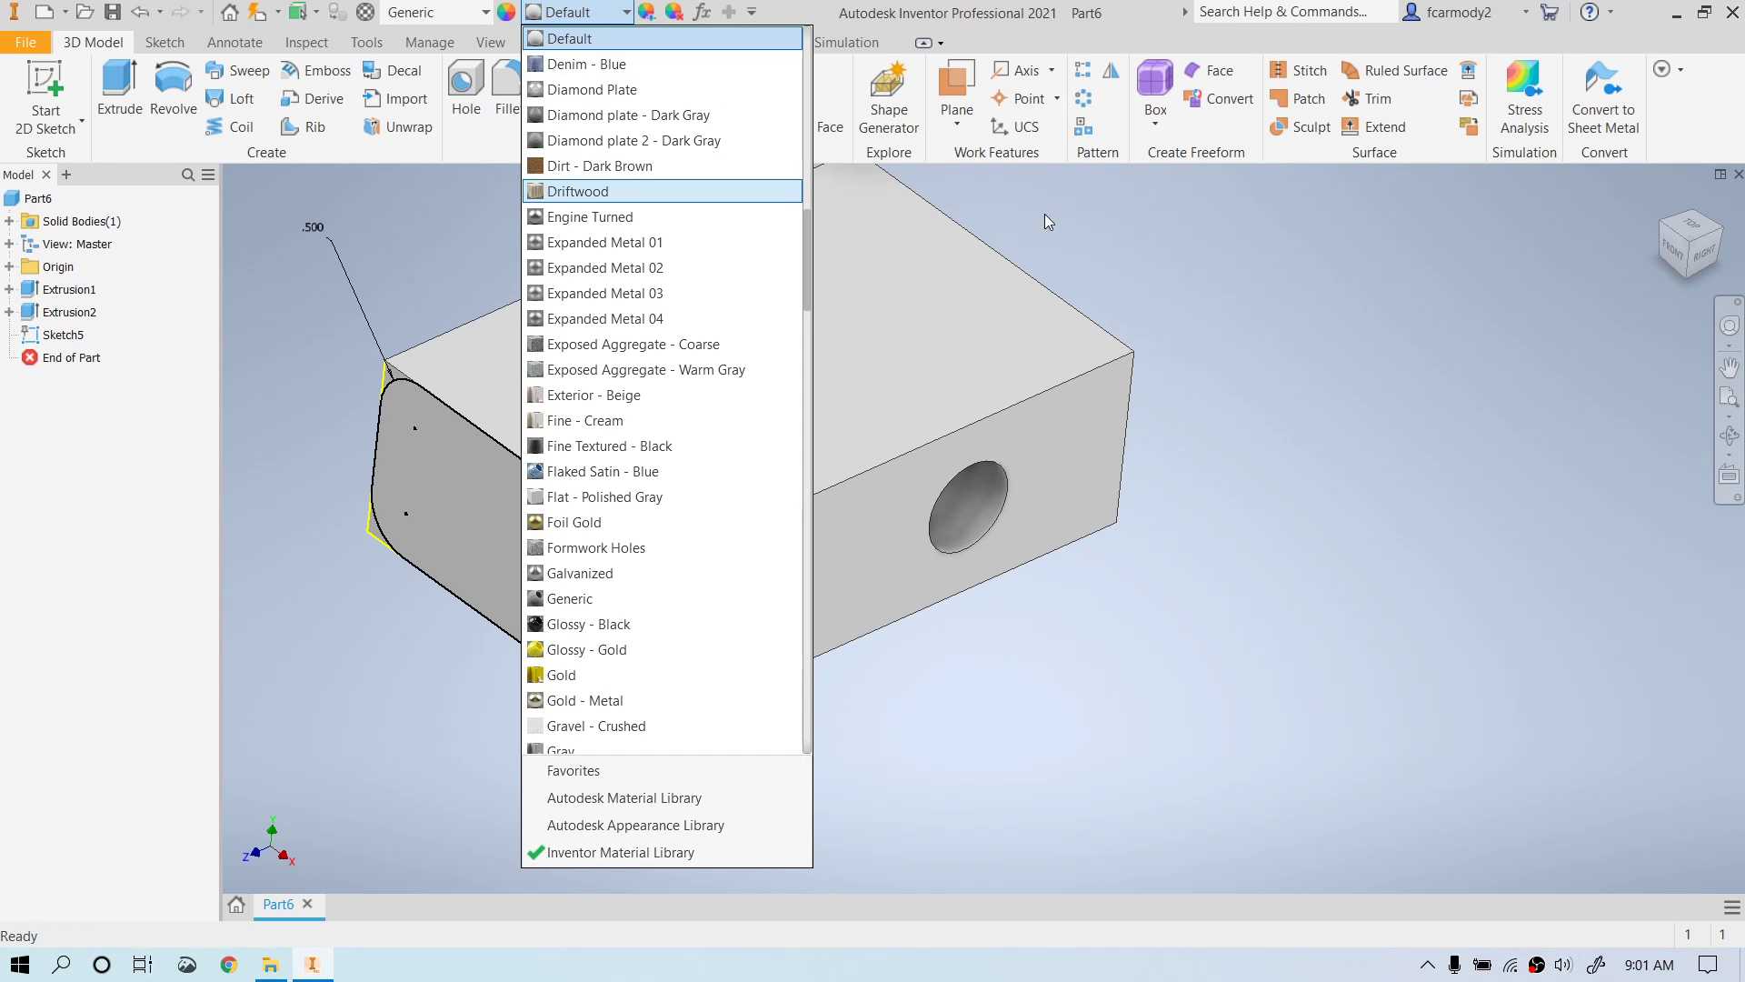
{"action": "scroll", "coordinate": [810, 249], "scroll_direction": "down", "scroll_amount": 2}
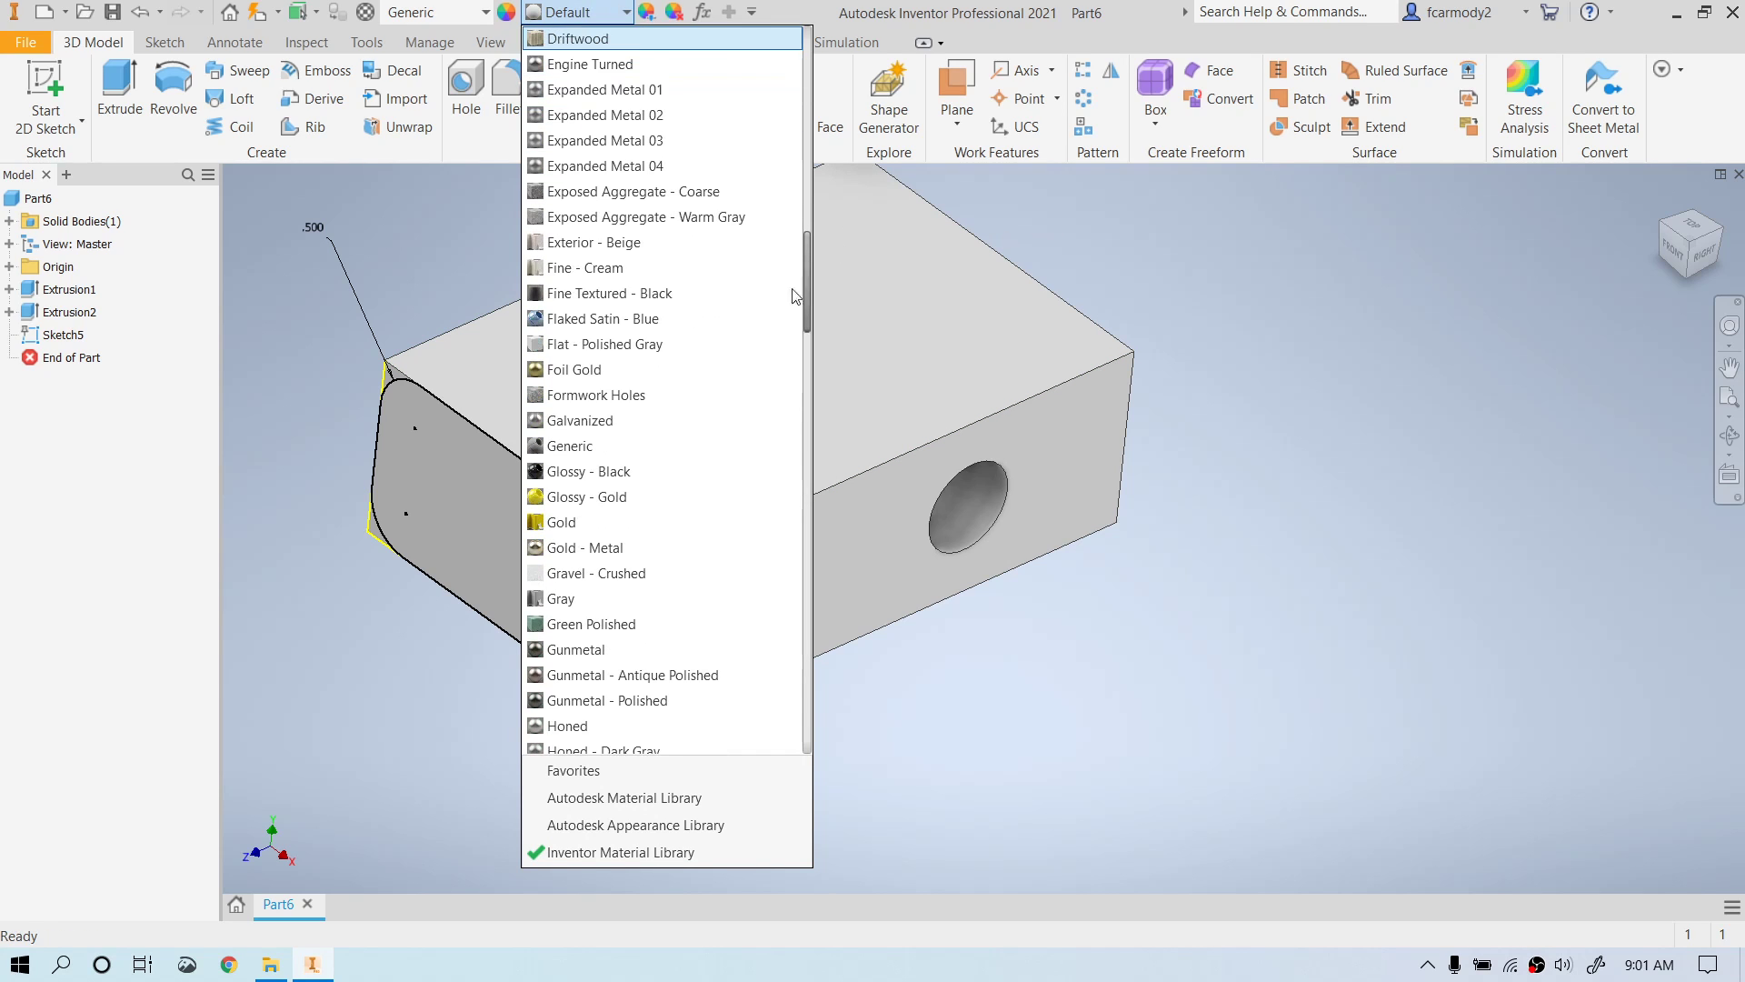
{"action": "left_click", "coordinate": [592, 550]}
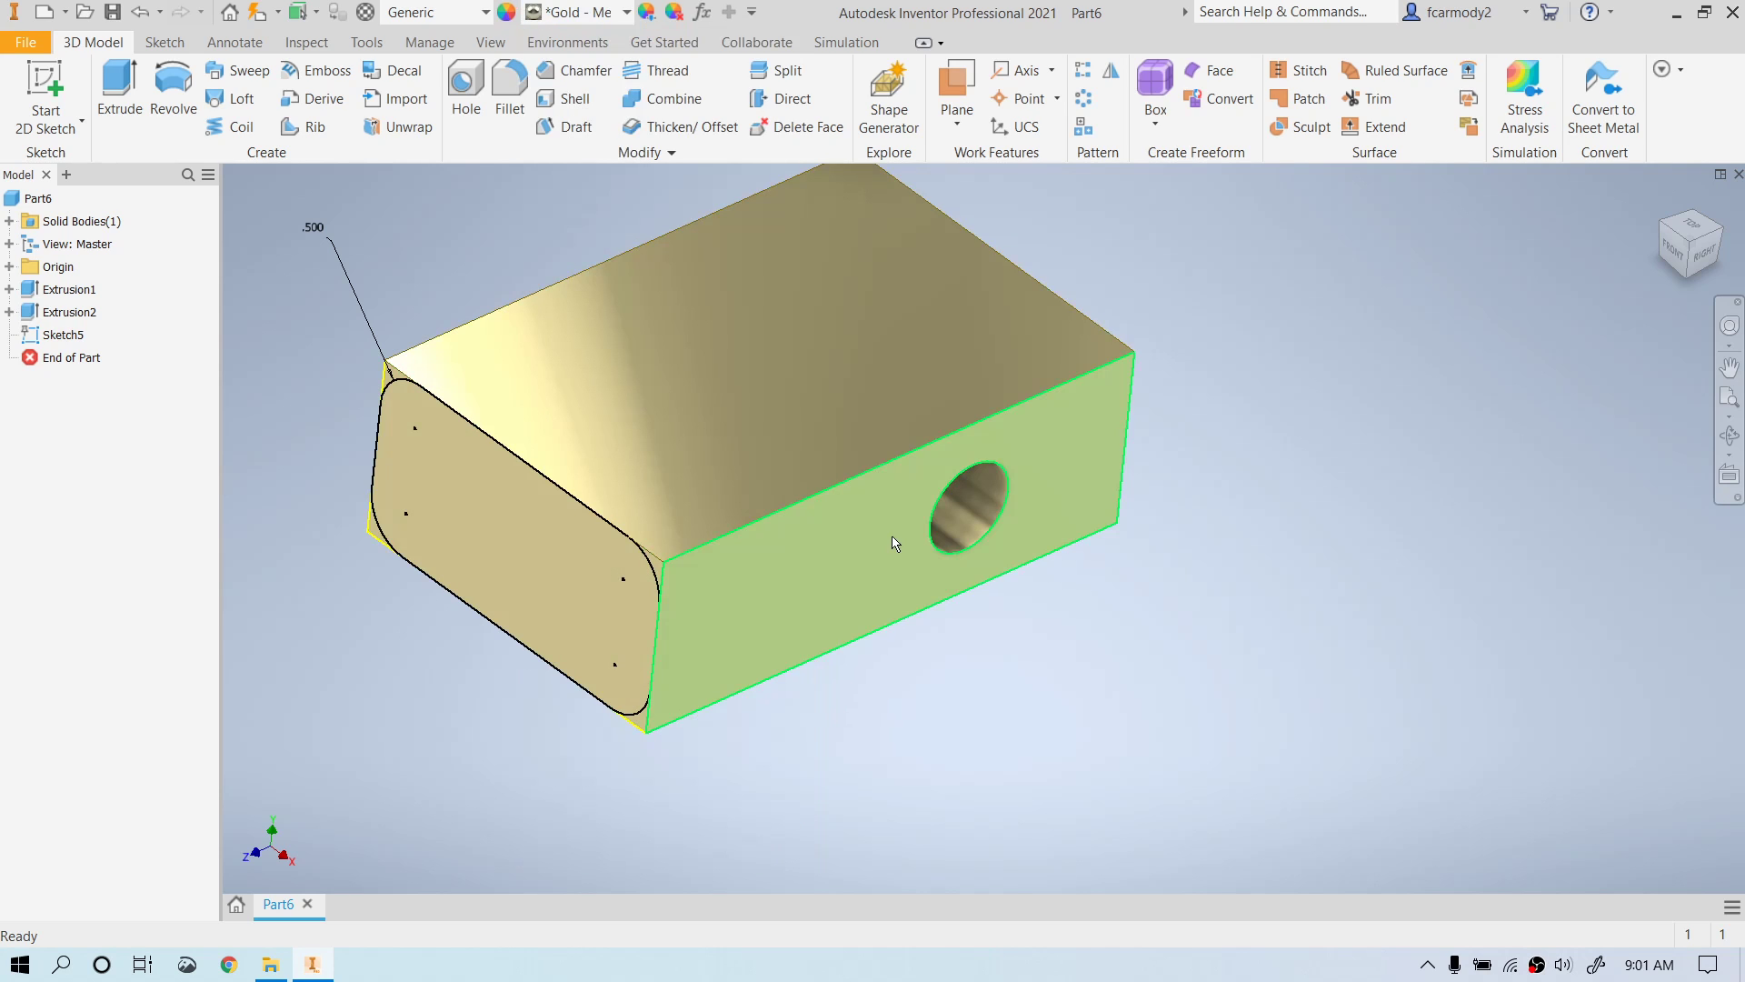
- Set up an extrusion of the rounded front-face profile running into the block, using the Intersect operation
{"action": "middle_click_drag", "start_coordinate": [1491, 327], "coordinate": [1546, 400], "text": "shift"}
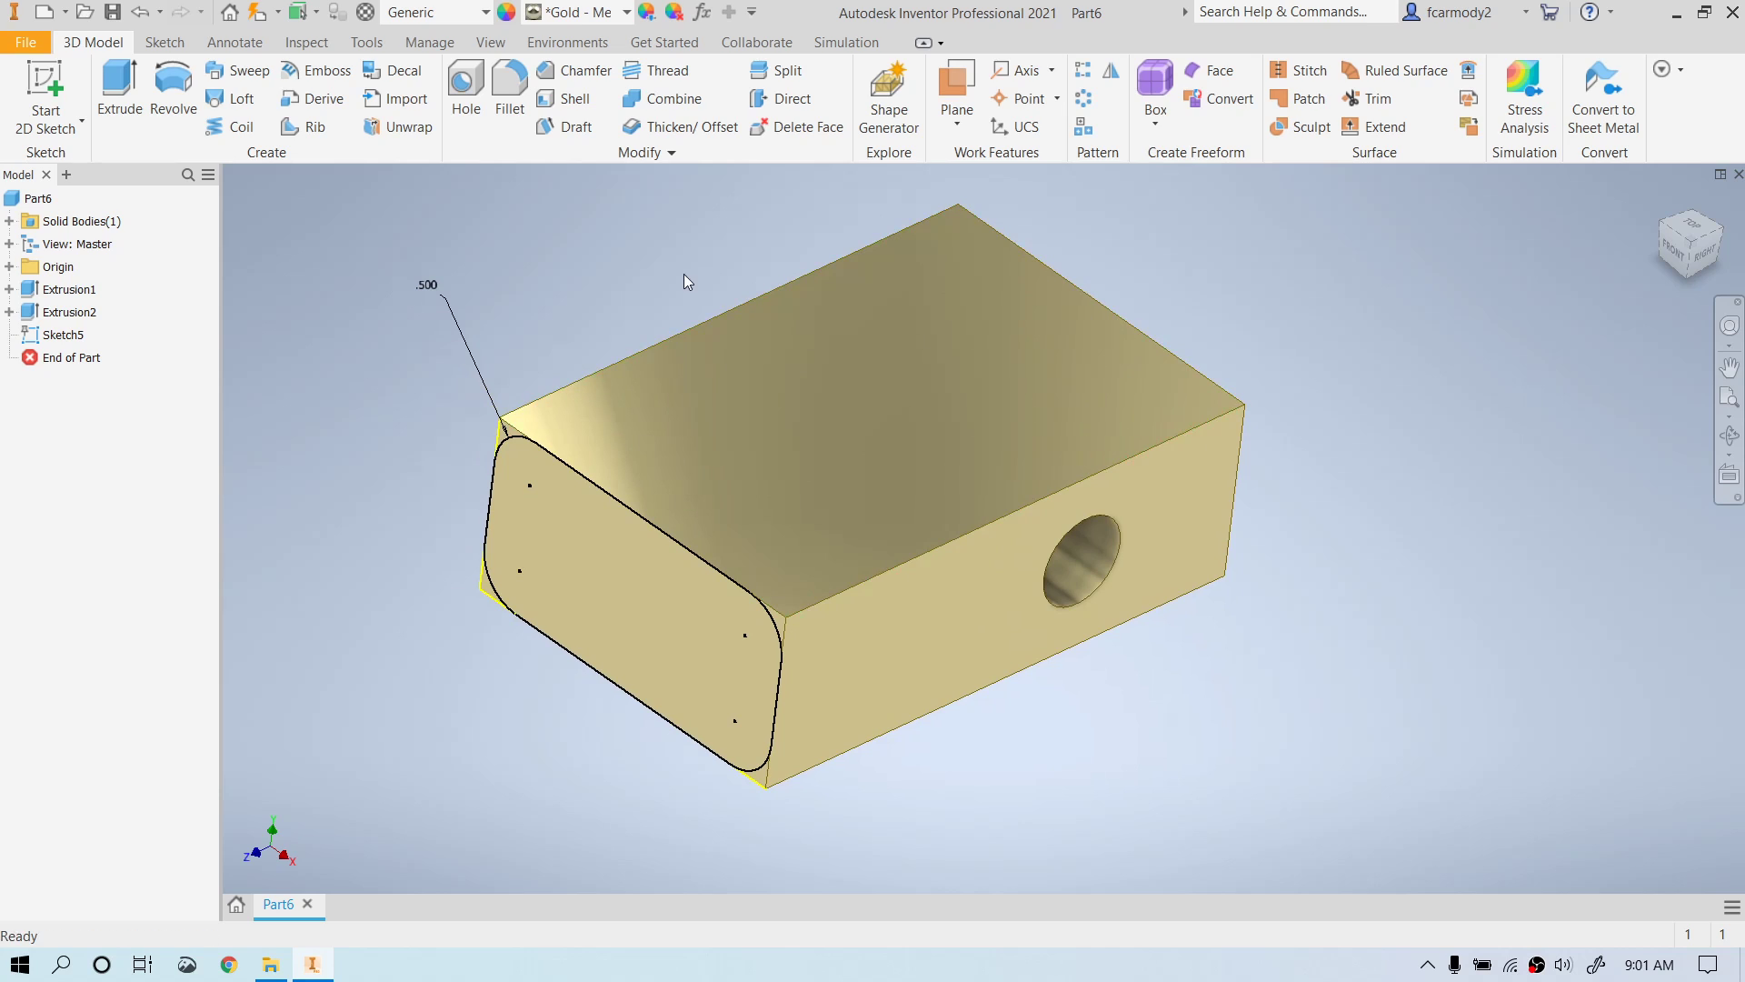
{"action": "left_click", "coordinate": [111, 80]}
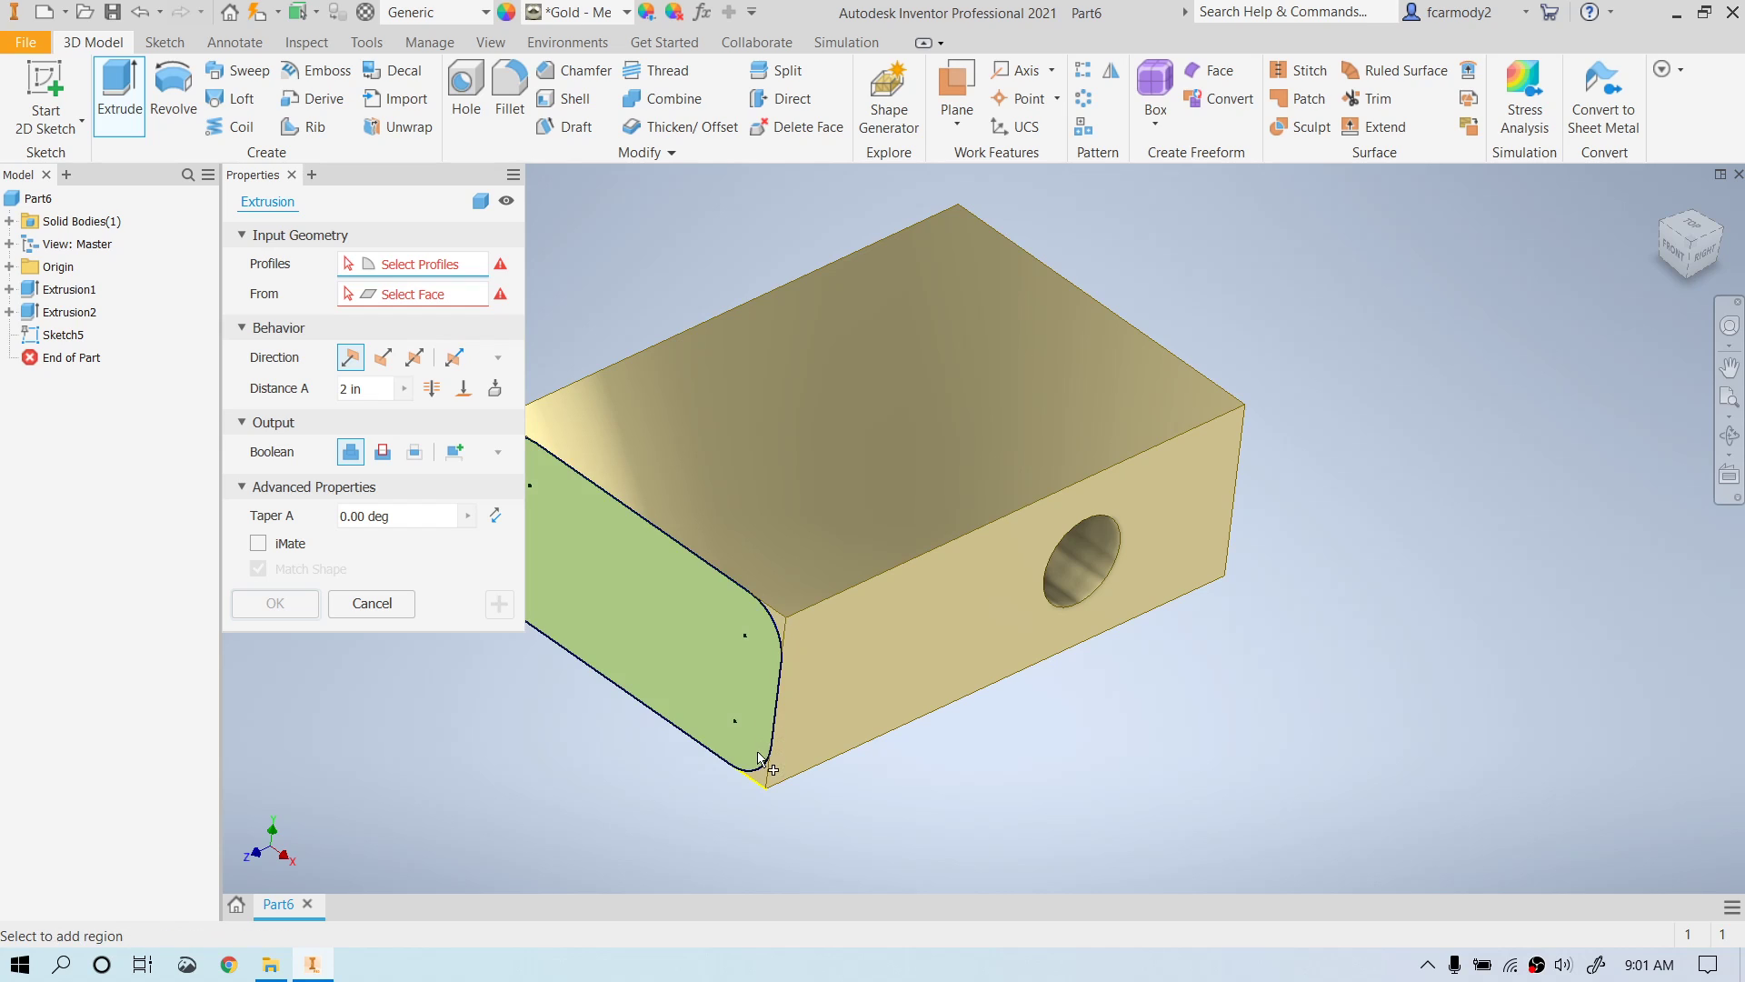
{"action": "left_click", "coordinate": [668, 657]}
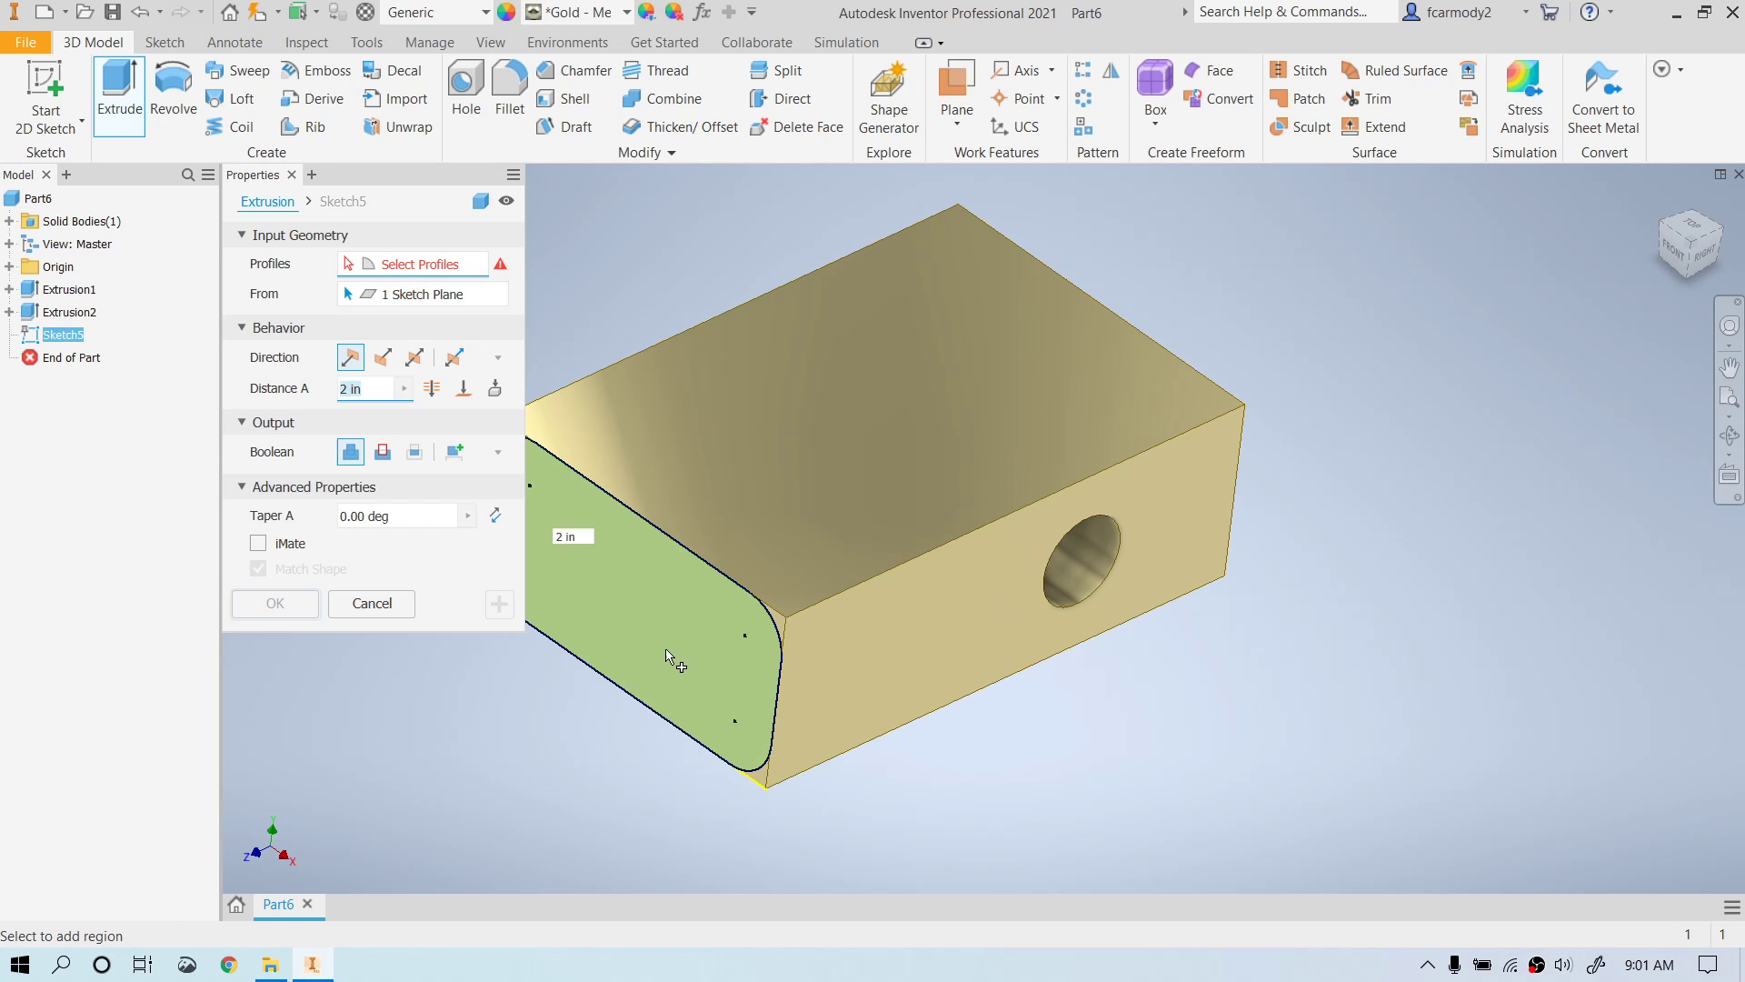
{"action": "left_click_drag", "start_coordinate": [389, 176], "coordinate": [1518, 236]}
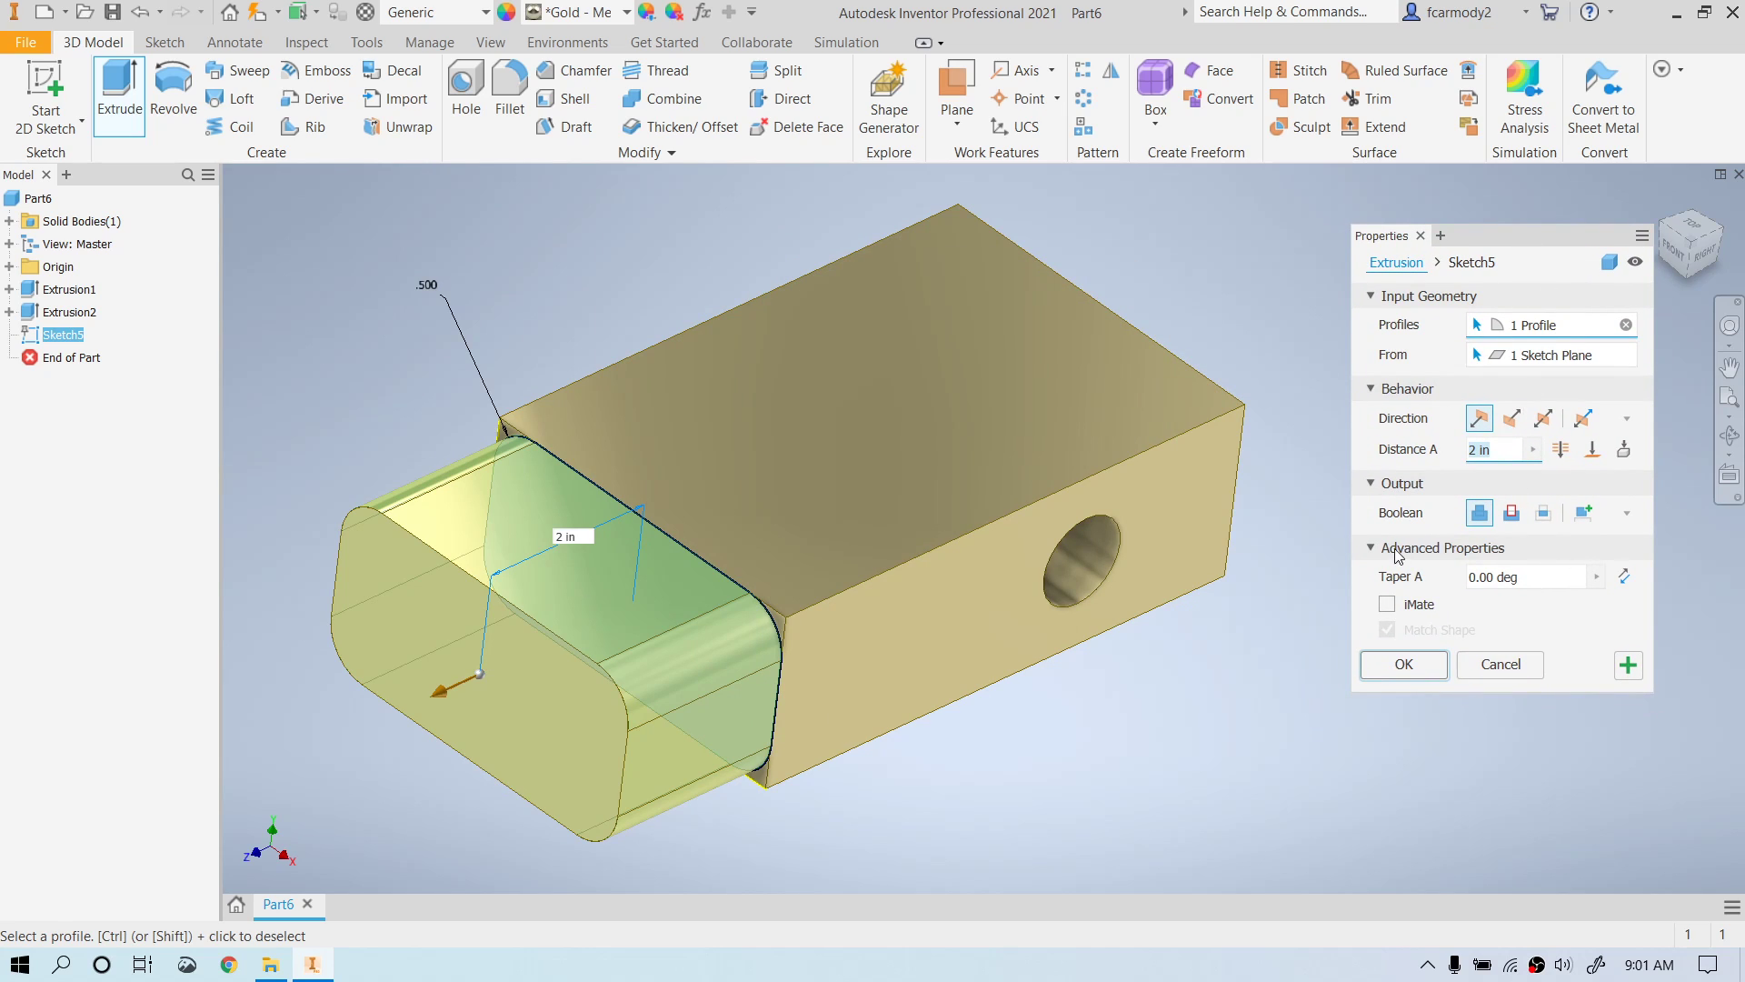
{"action": "left_click", "coordinate": [1381, 548]}
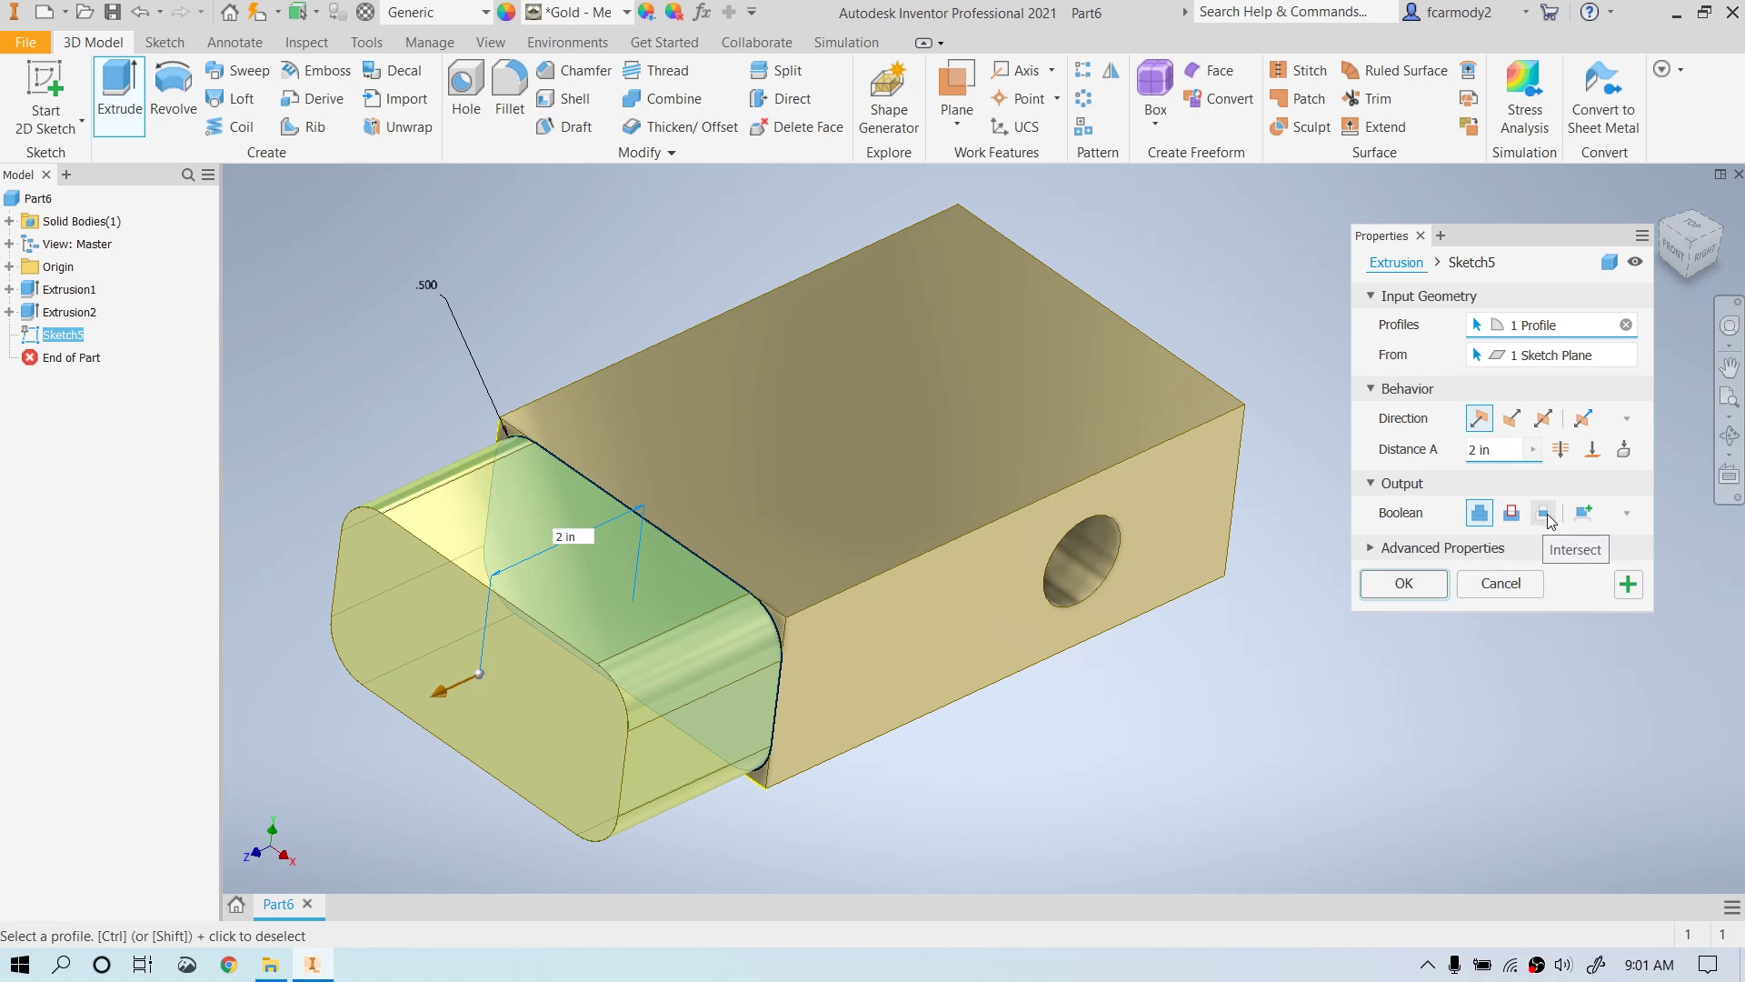
{"action": "left_click", "coordinate": [1544, 514]}
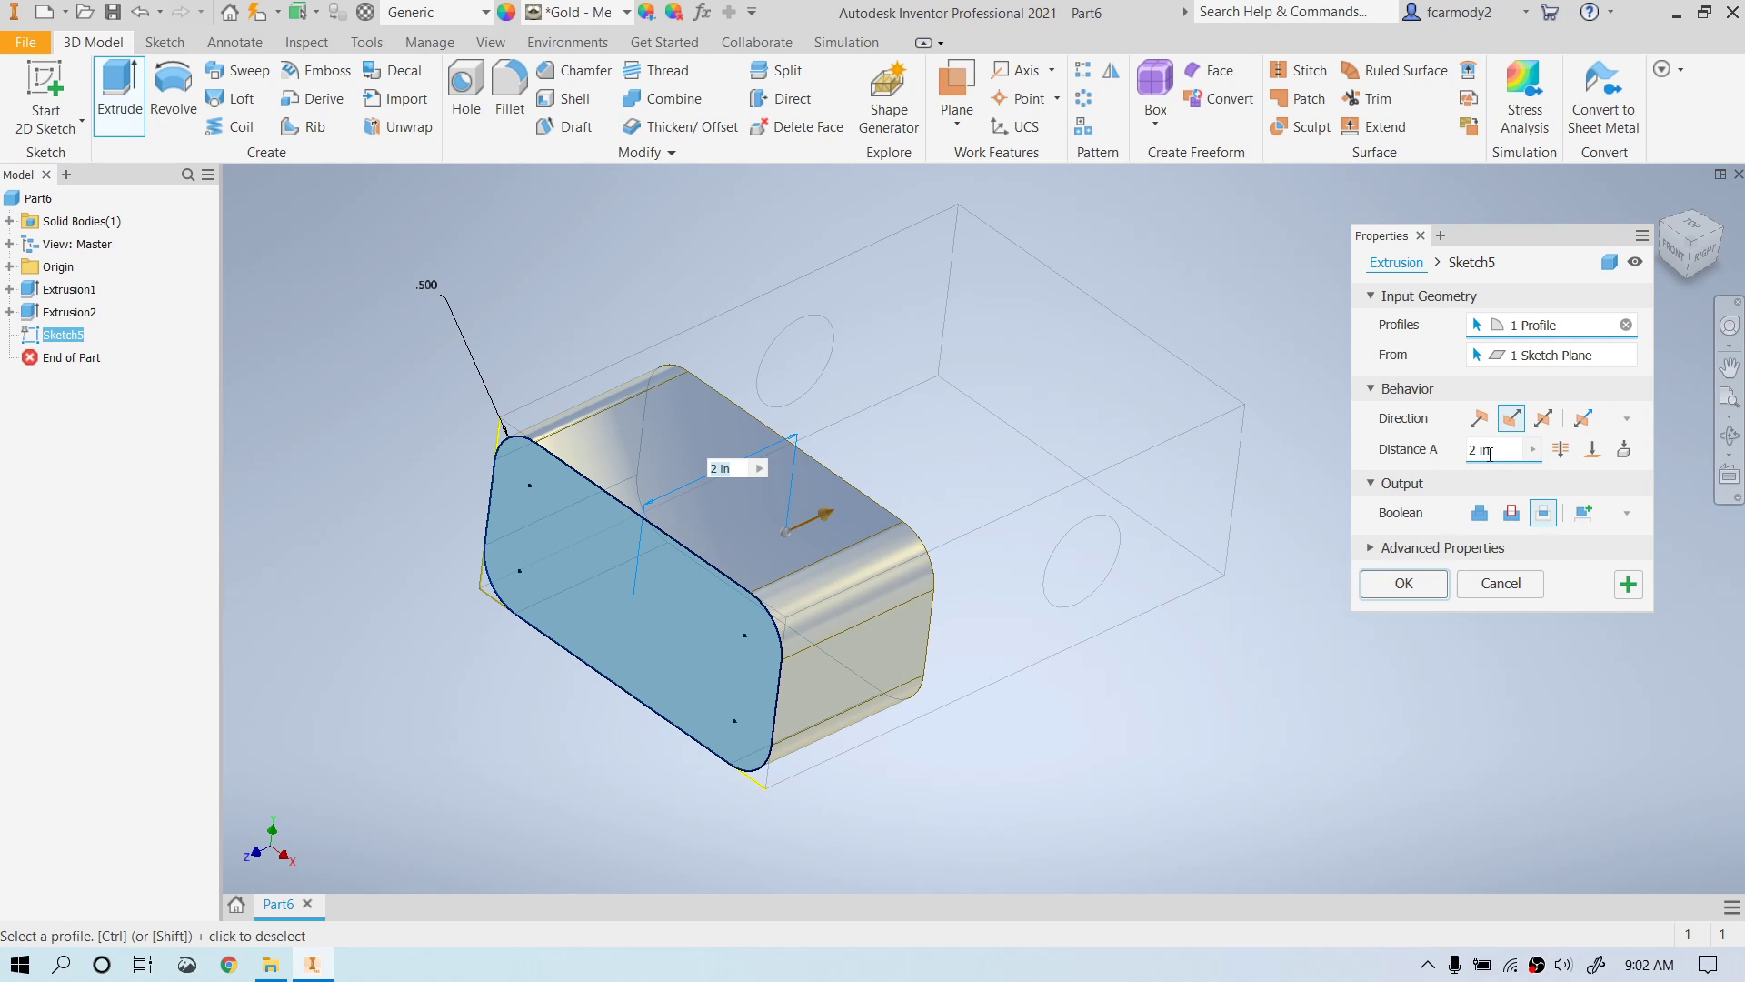
- Try a 10 degree taper on the intersecting extrusion and inspect its preview from different angles
{"action": "left_click", "coordinate": [1372, 550]}
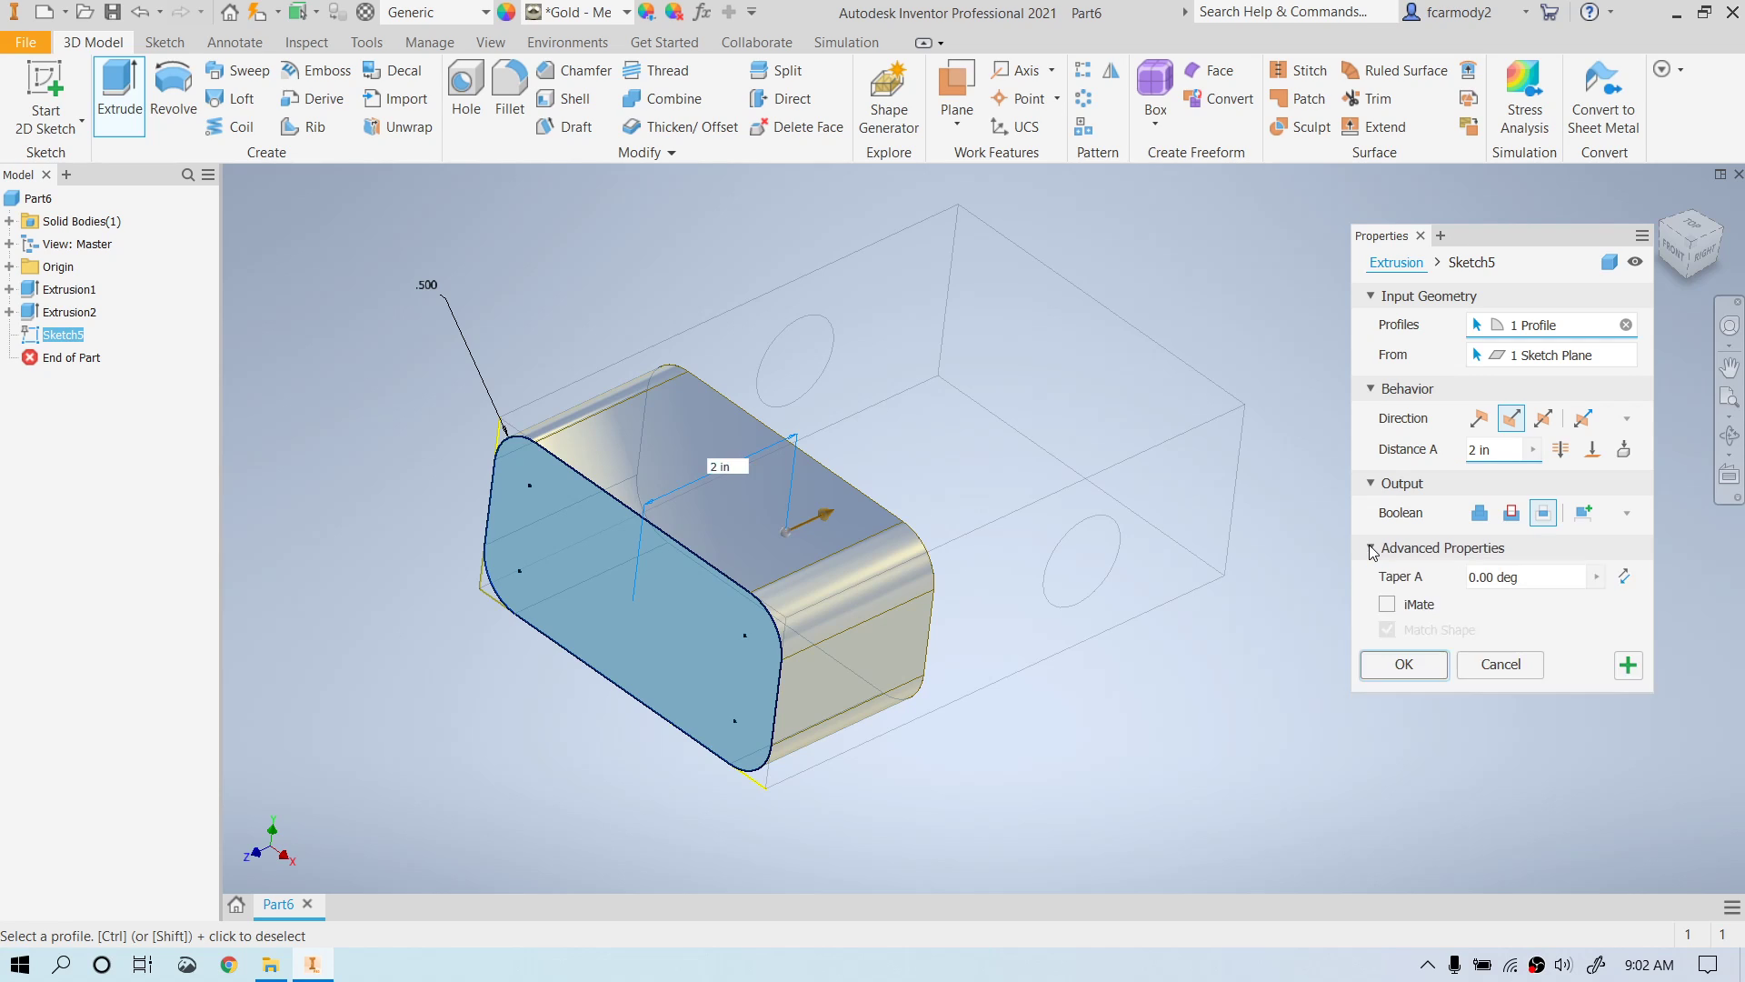
{"action": "left_click", "coordinate": [1461, 578]}
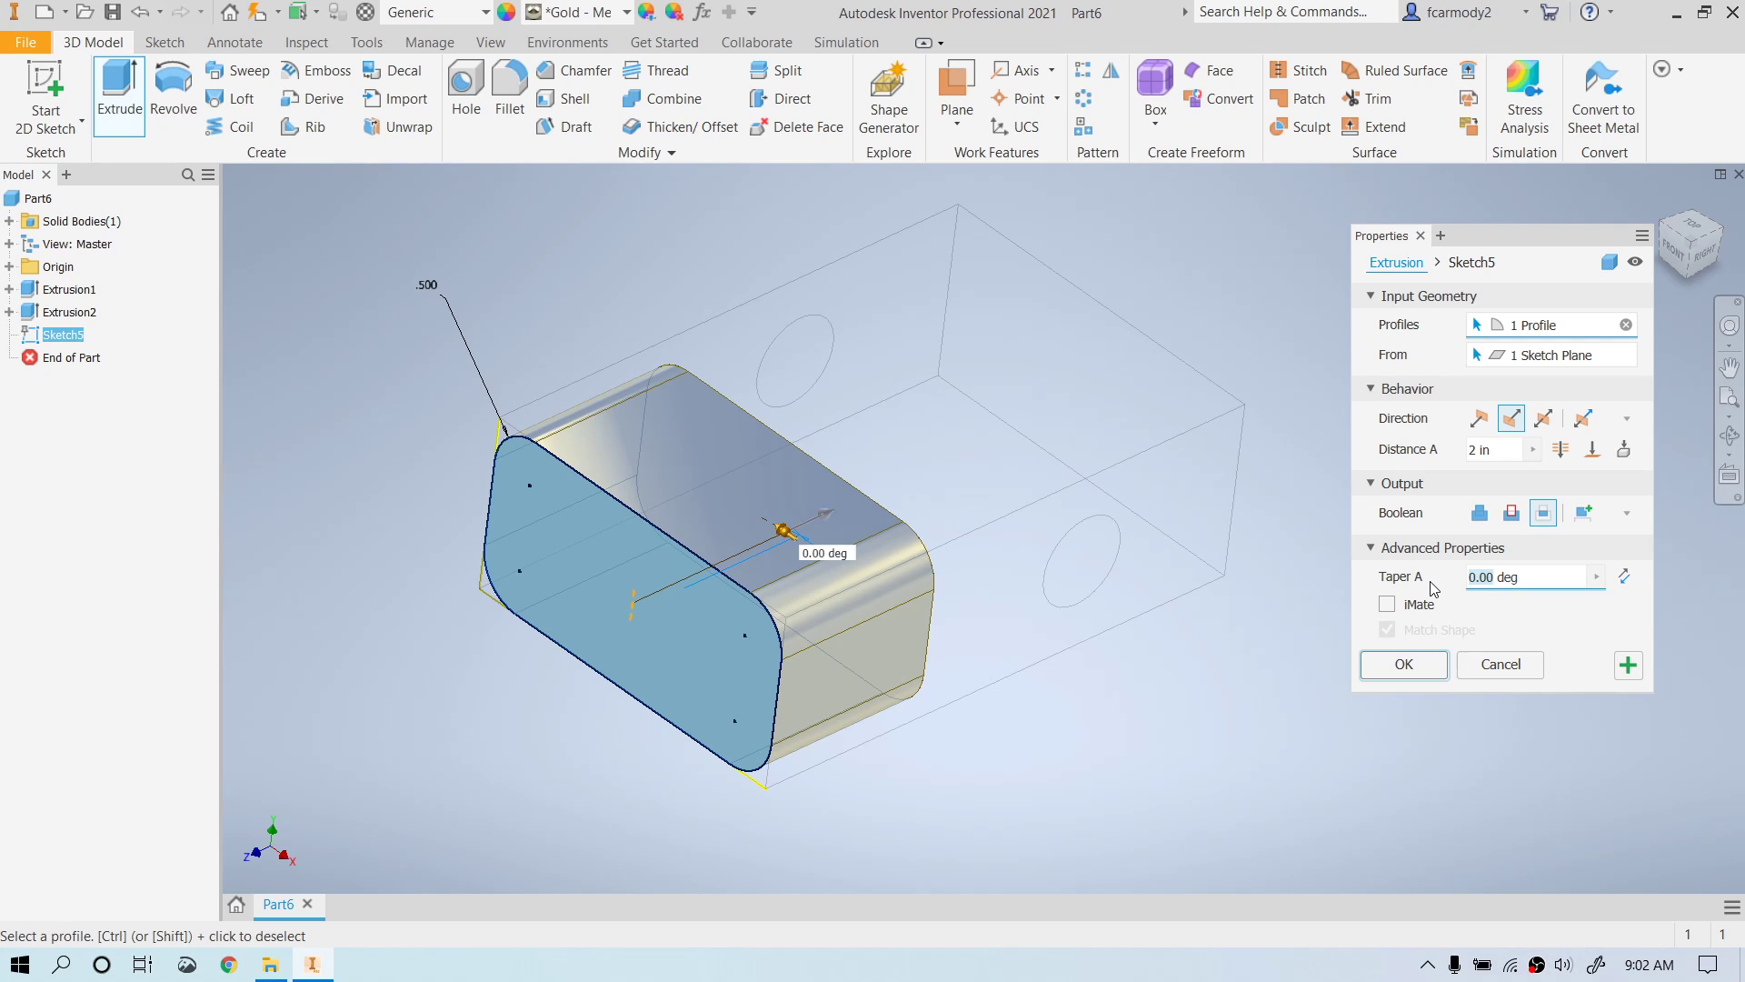
{"action": "type", "text": "10"}
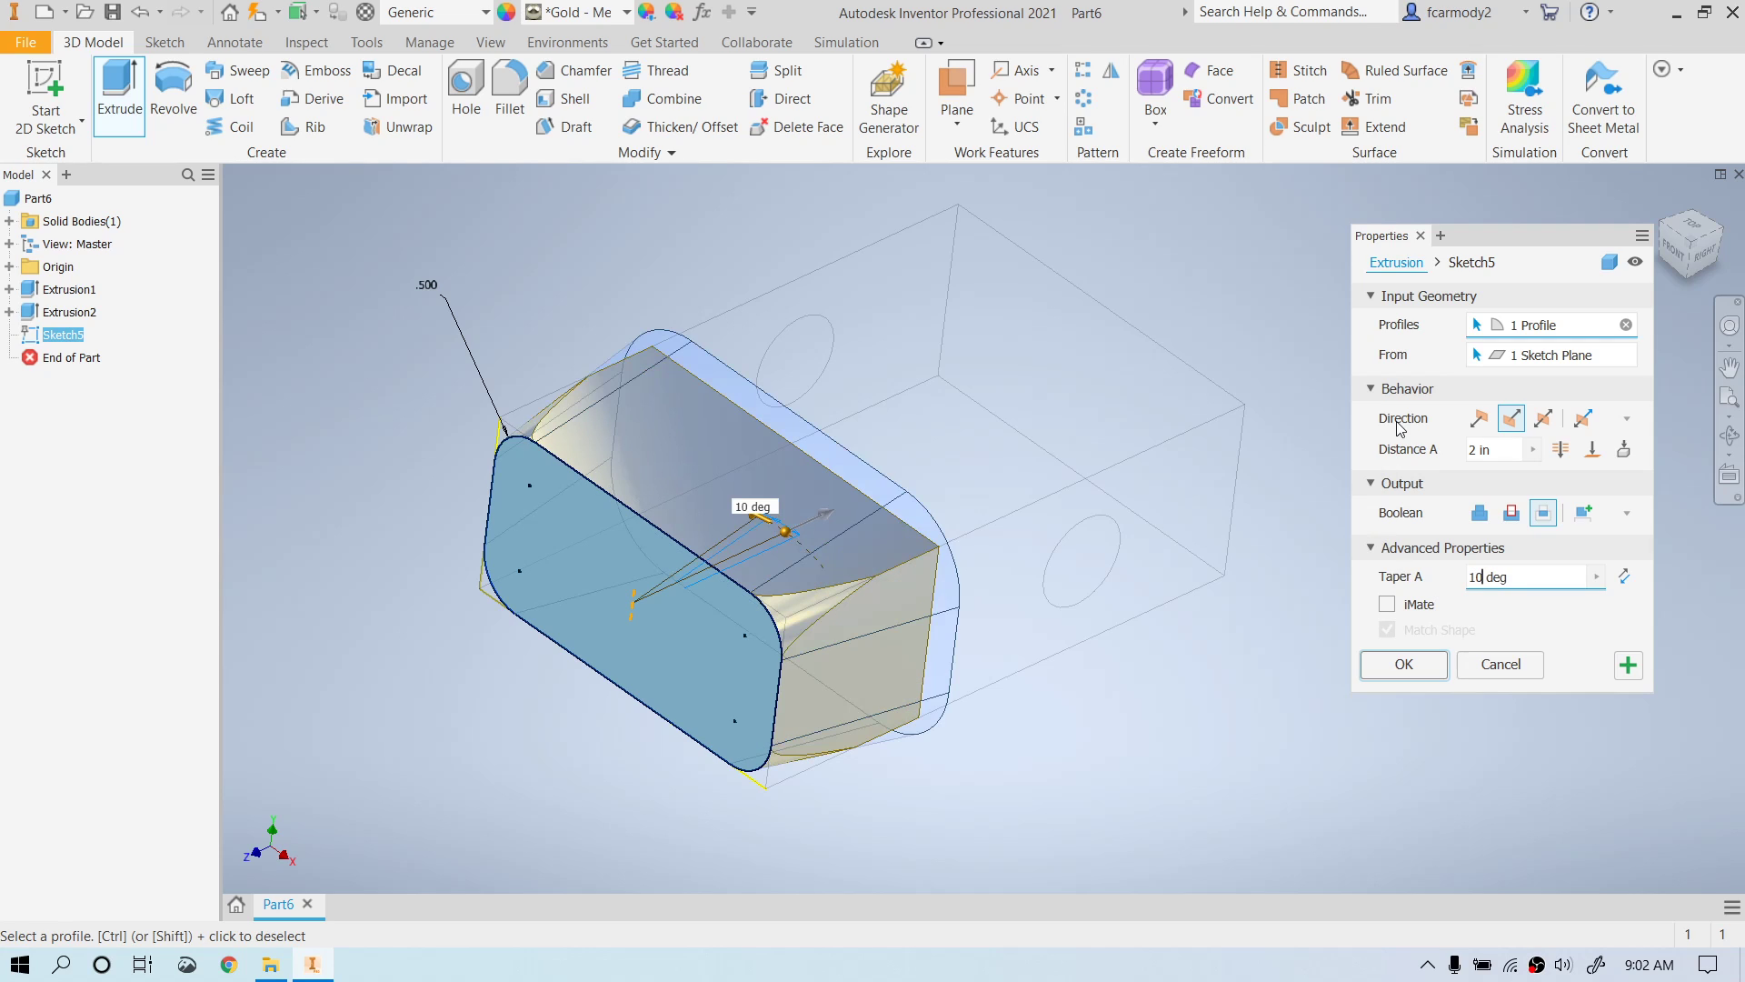
{"action": "left_click", "coordinate": [1730, 366]}
{"action": "left_click", "coordinate": [1698, 253]}
{"action": "key", "text": "F6"}
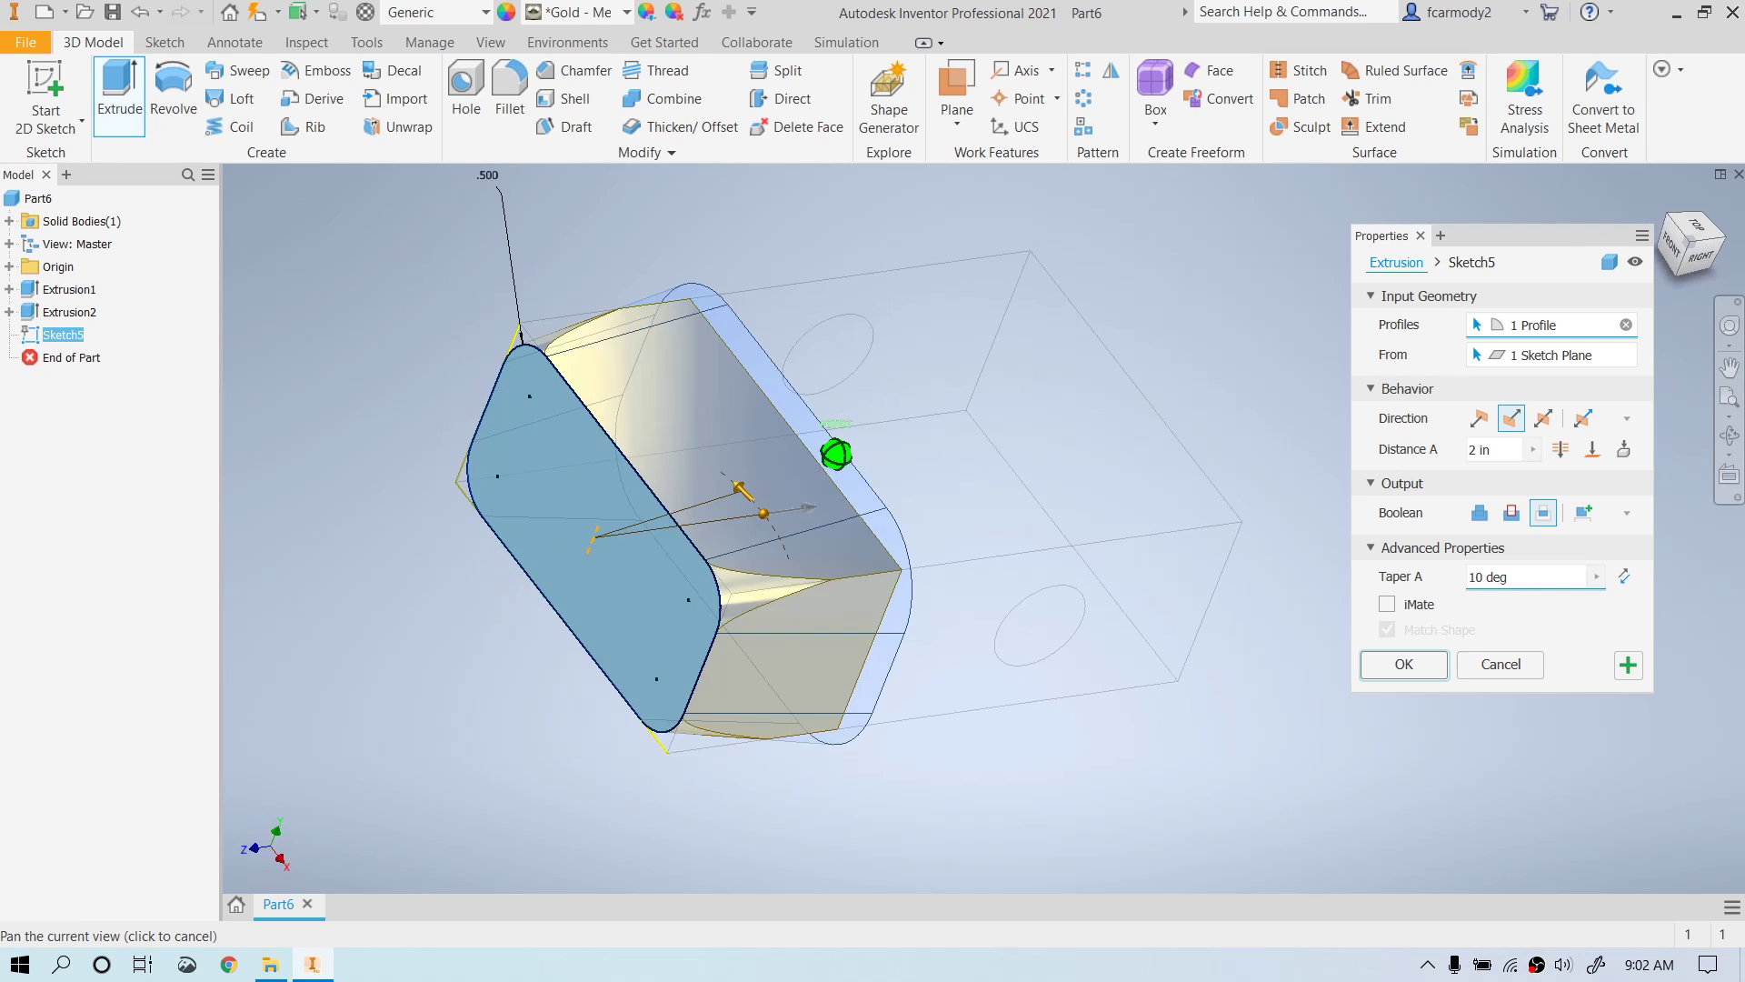
{"action": "key", "text": "Escape"}
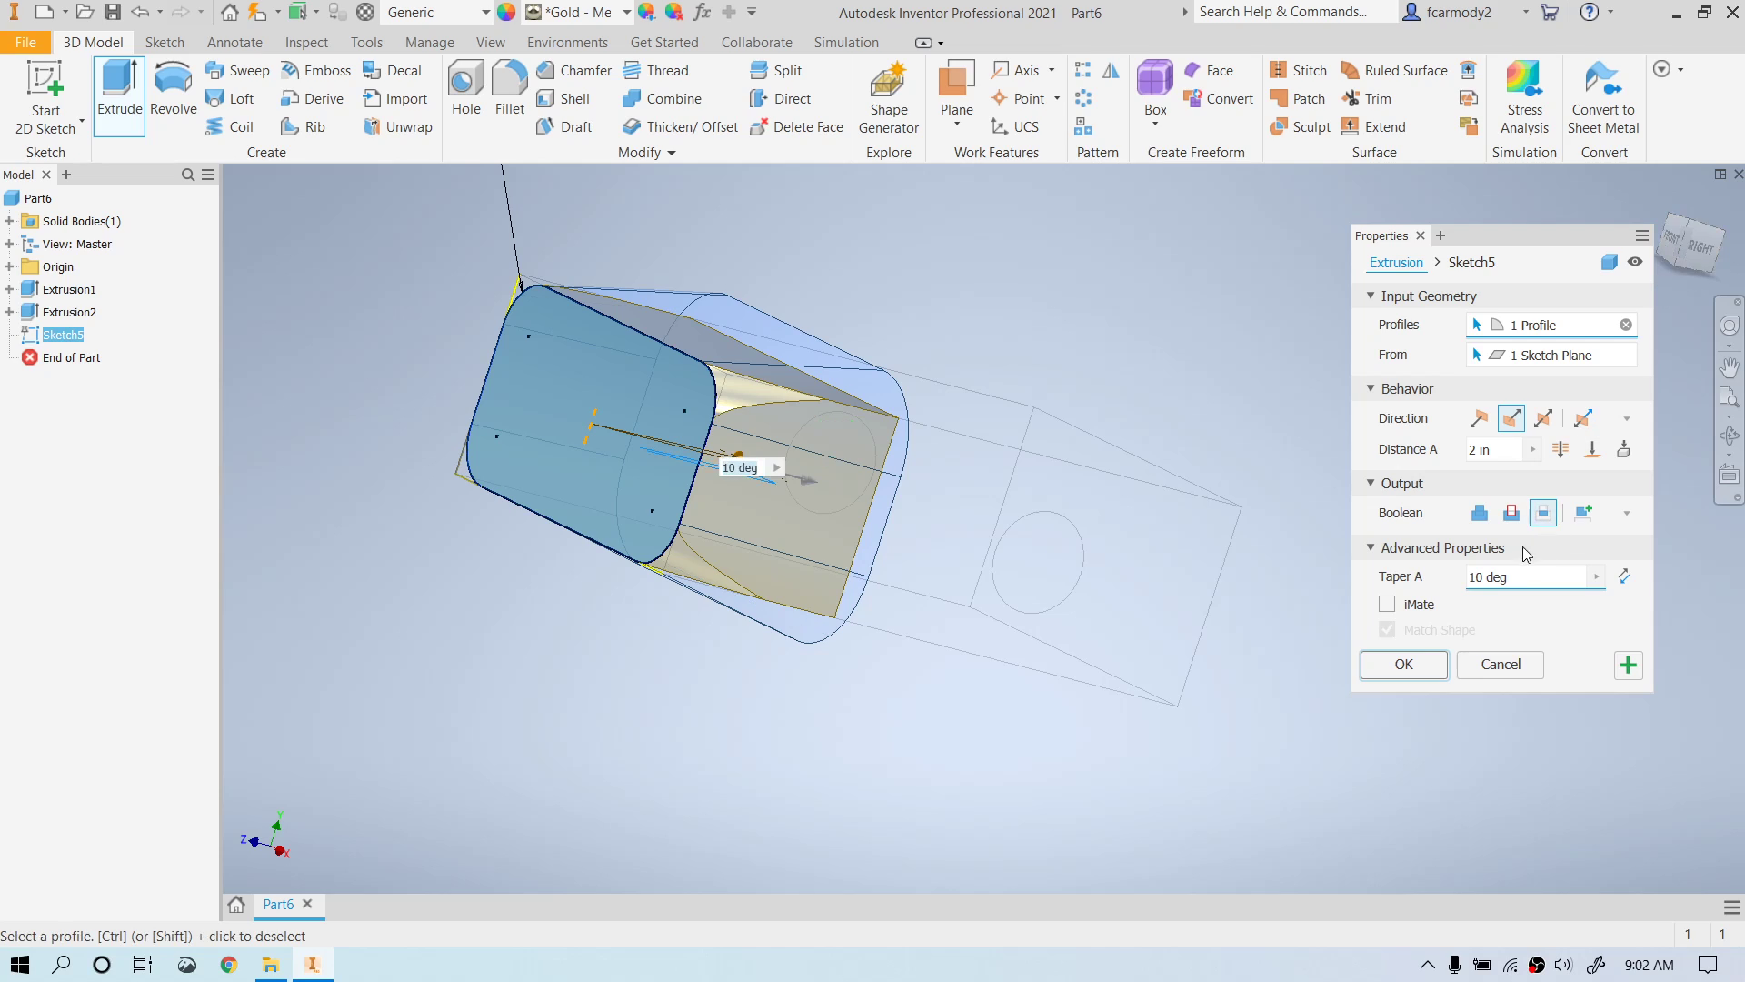
- Set the extrusion's taper to -5 degrees and check the preview from the side
{"action": "double_click", "coordinate": [1483, 578]}
{"action": "type", "text": "-5"}
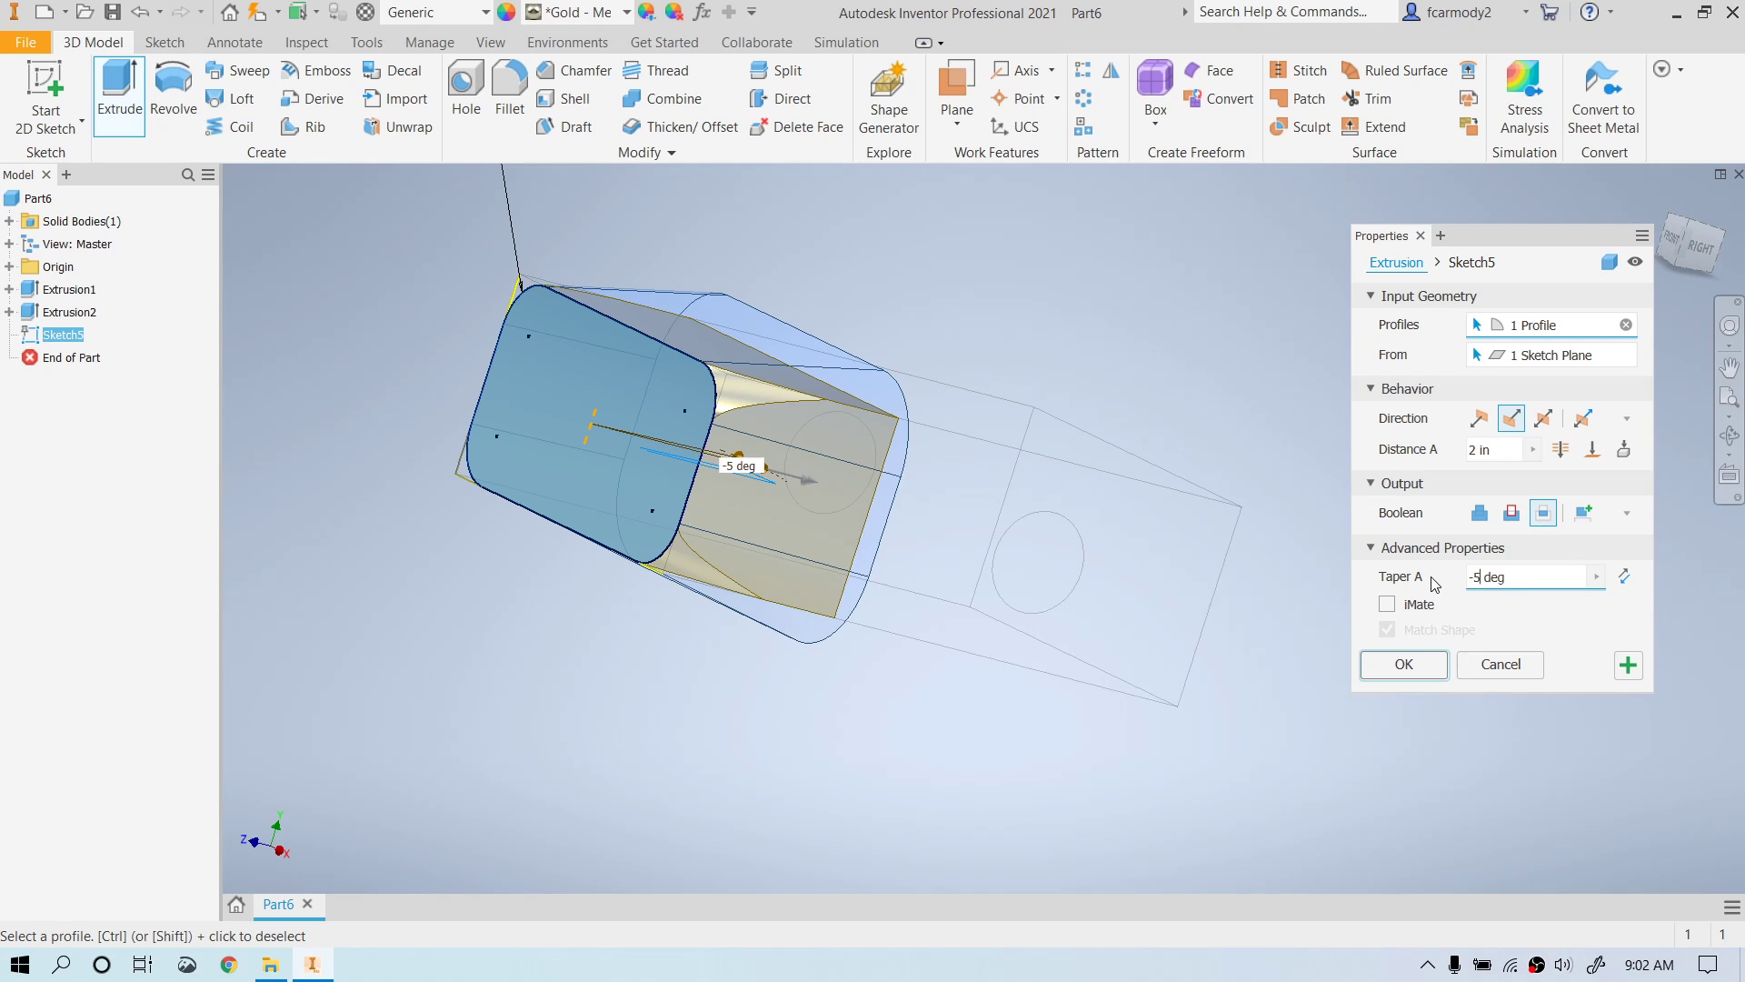
{"action": "left_click", "coordinate": [1692, 247]}
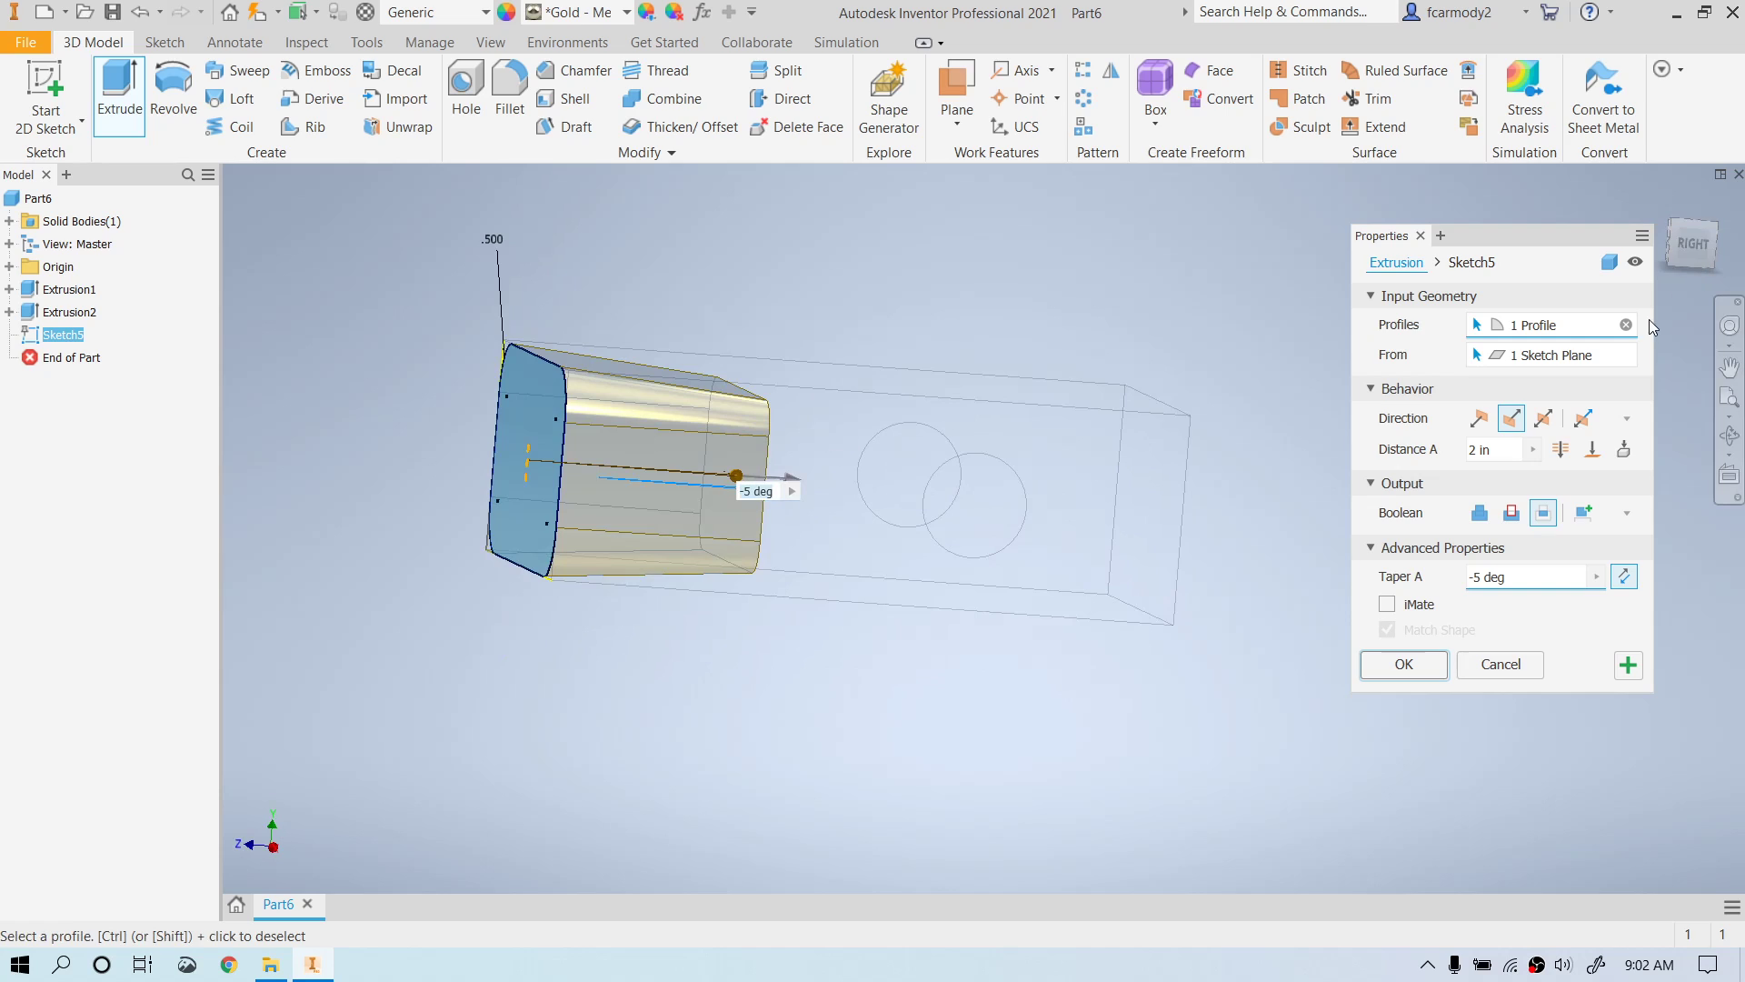
- Extend the intersecting extrusion to the block's far end face, create it, and inspect the tapered part
{"action": "left_click", "coordinate": [1598, 452]}
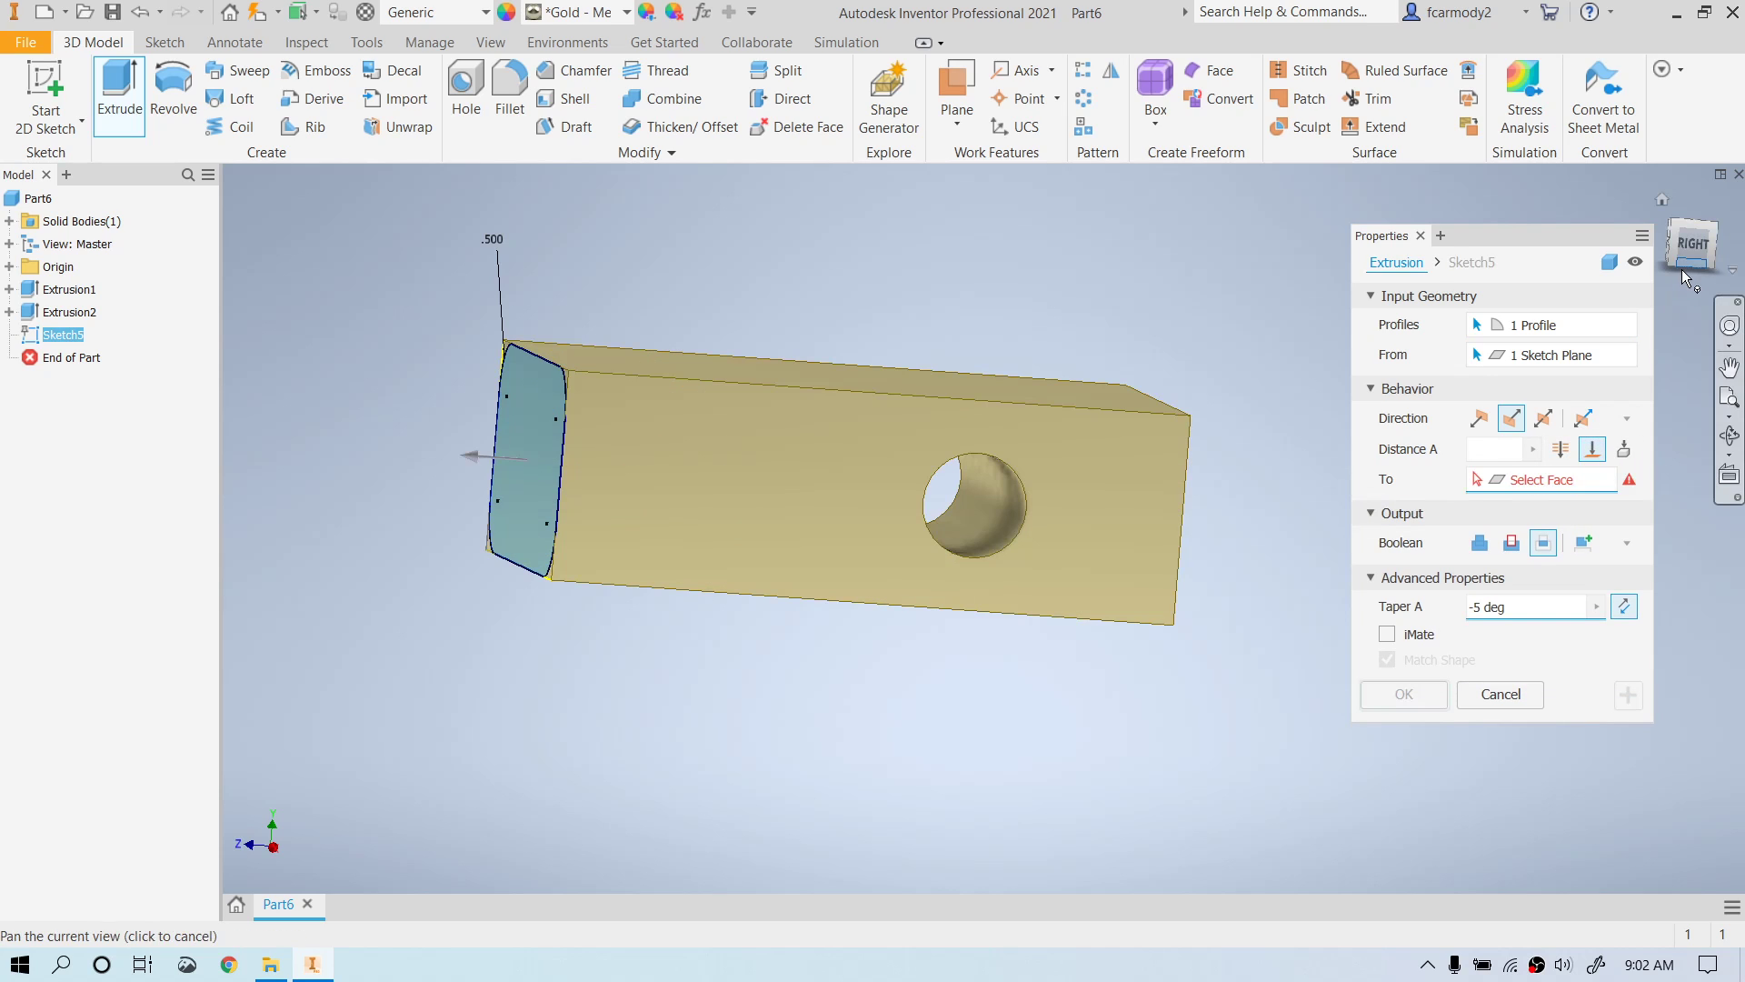
{"action": "left_click_drag", "start_coordinate": [1707, 261], "coordinate": [1695, 273]}
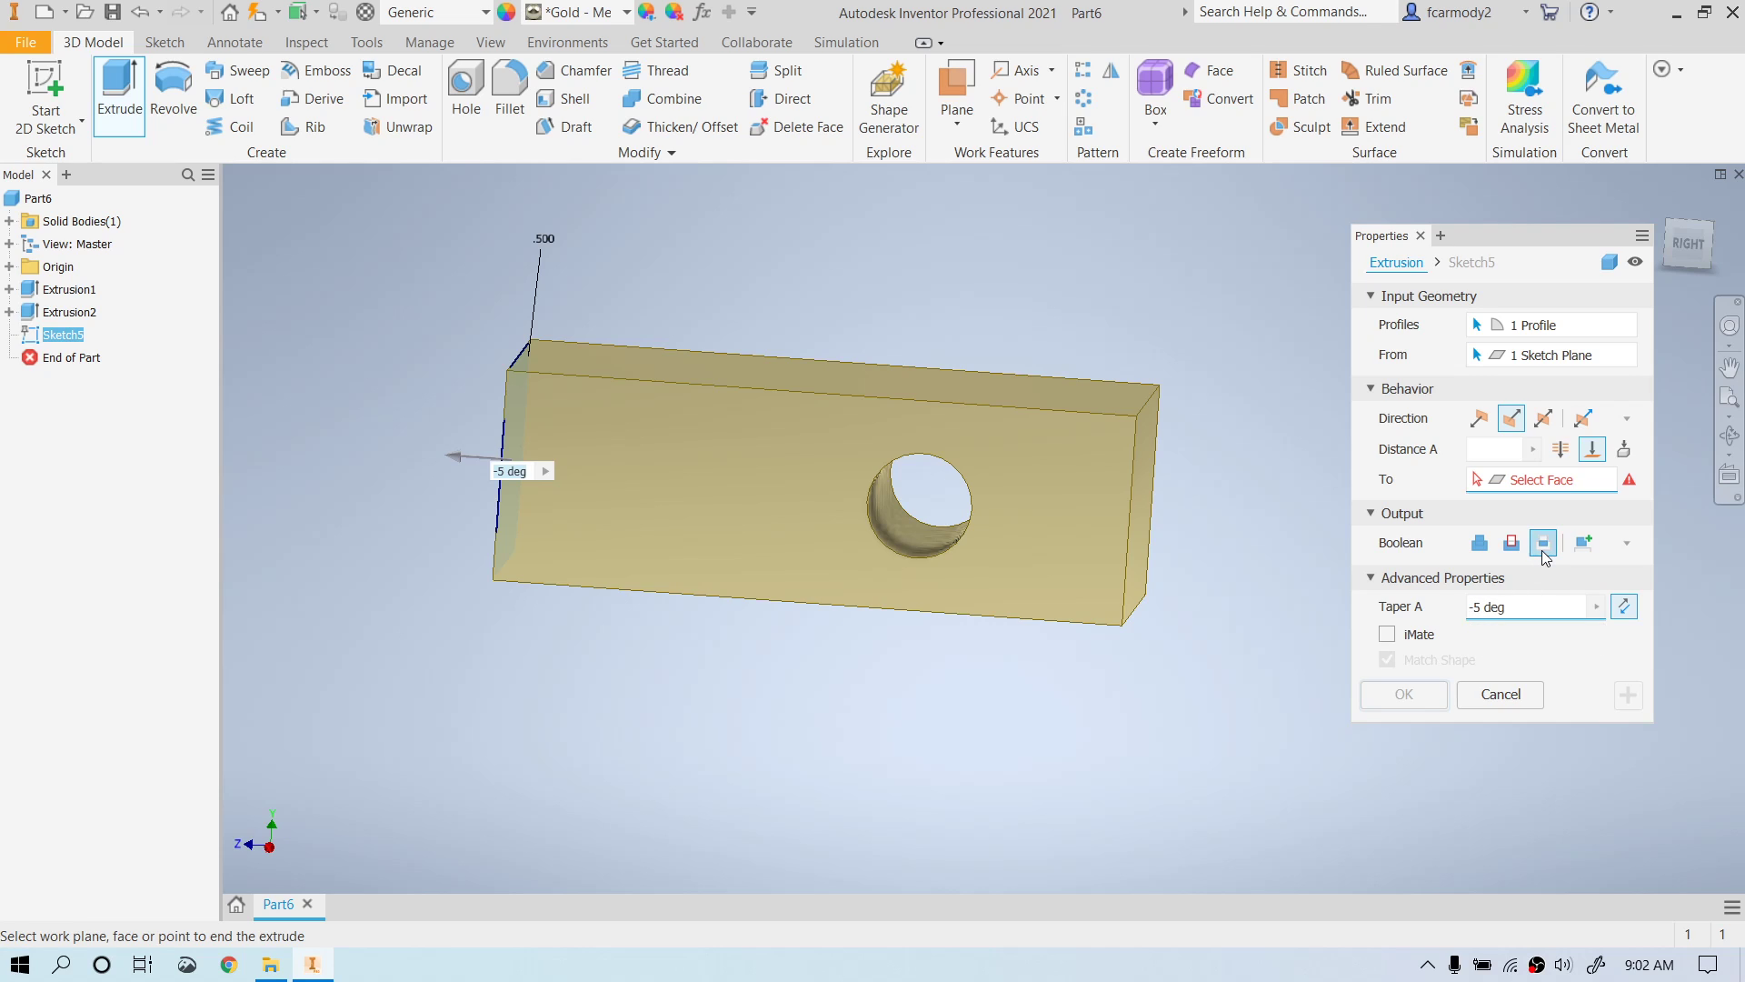
{"action": "left_click", "coordinate": [1543, 544]}
{"action": "left_click", "coordinate": [1144, 534]}
{"action": "left_click_drag", "start_coordinate": [1691, 257], "coordinate": [1714, 278]}
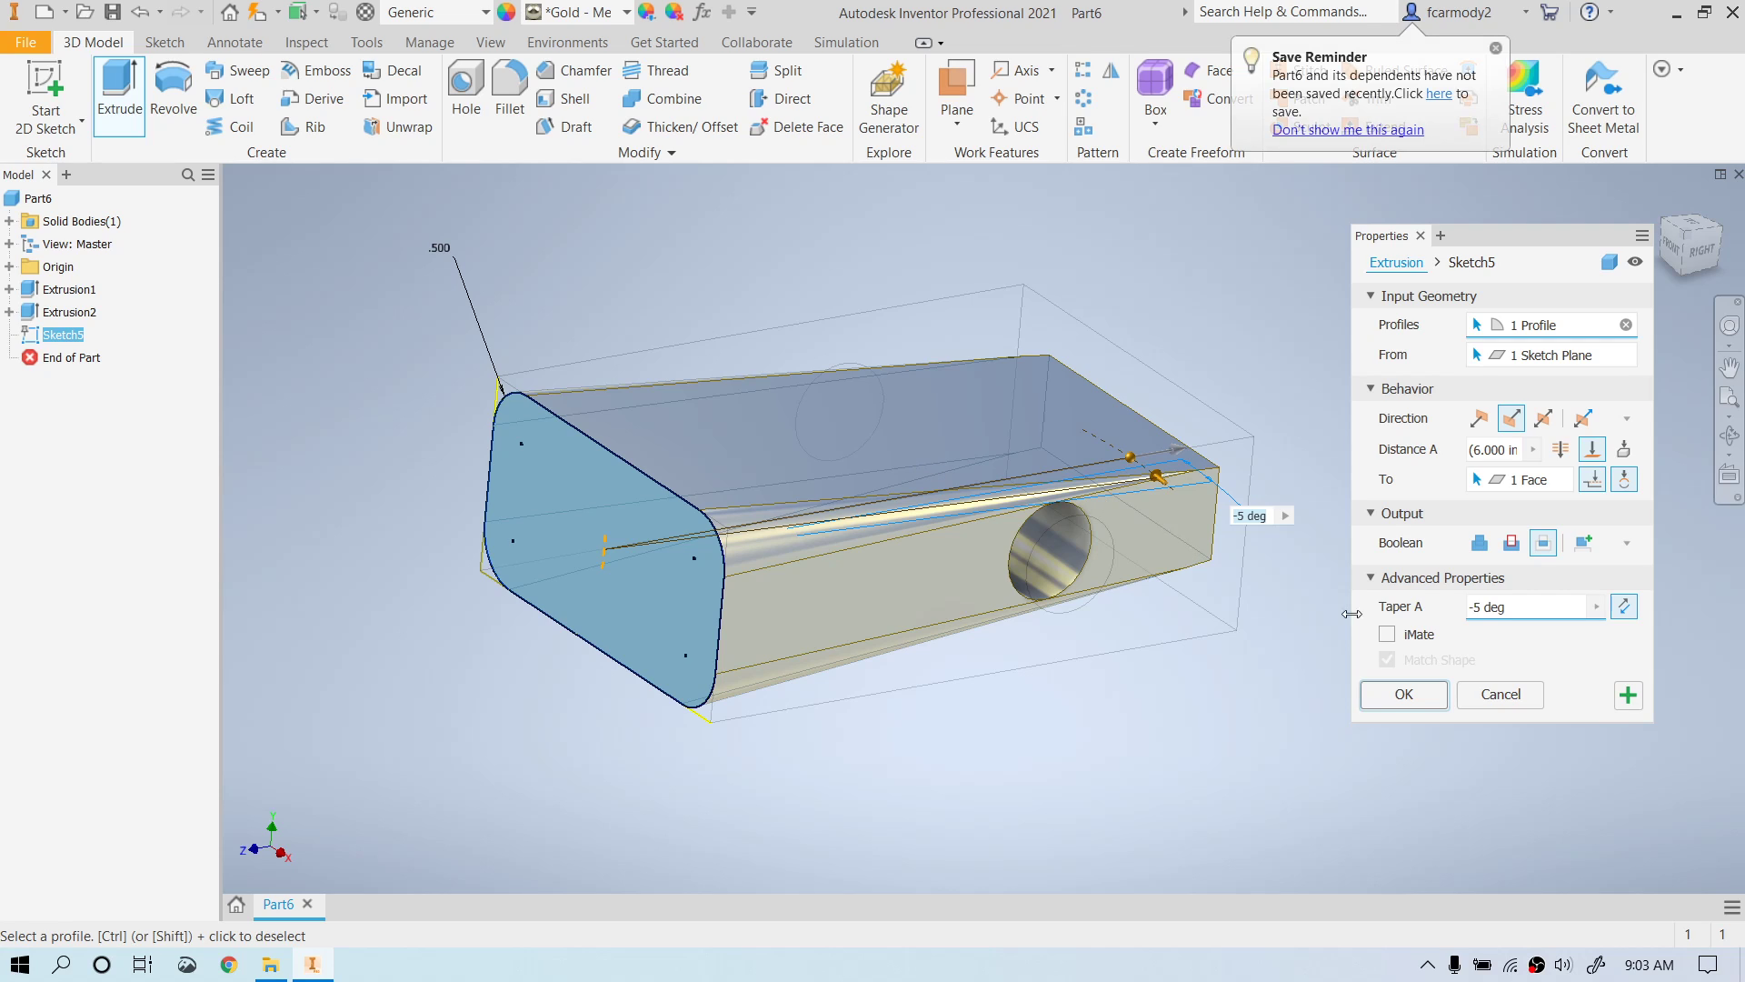
{"action": "left_click", "coordinate": [1404, 696]}
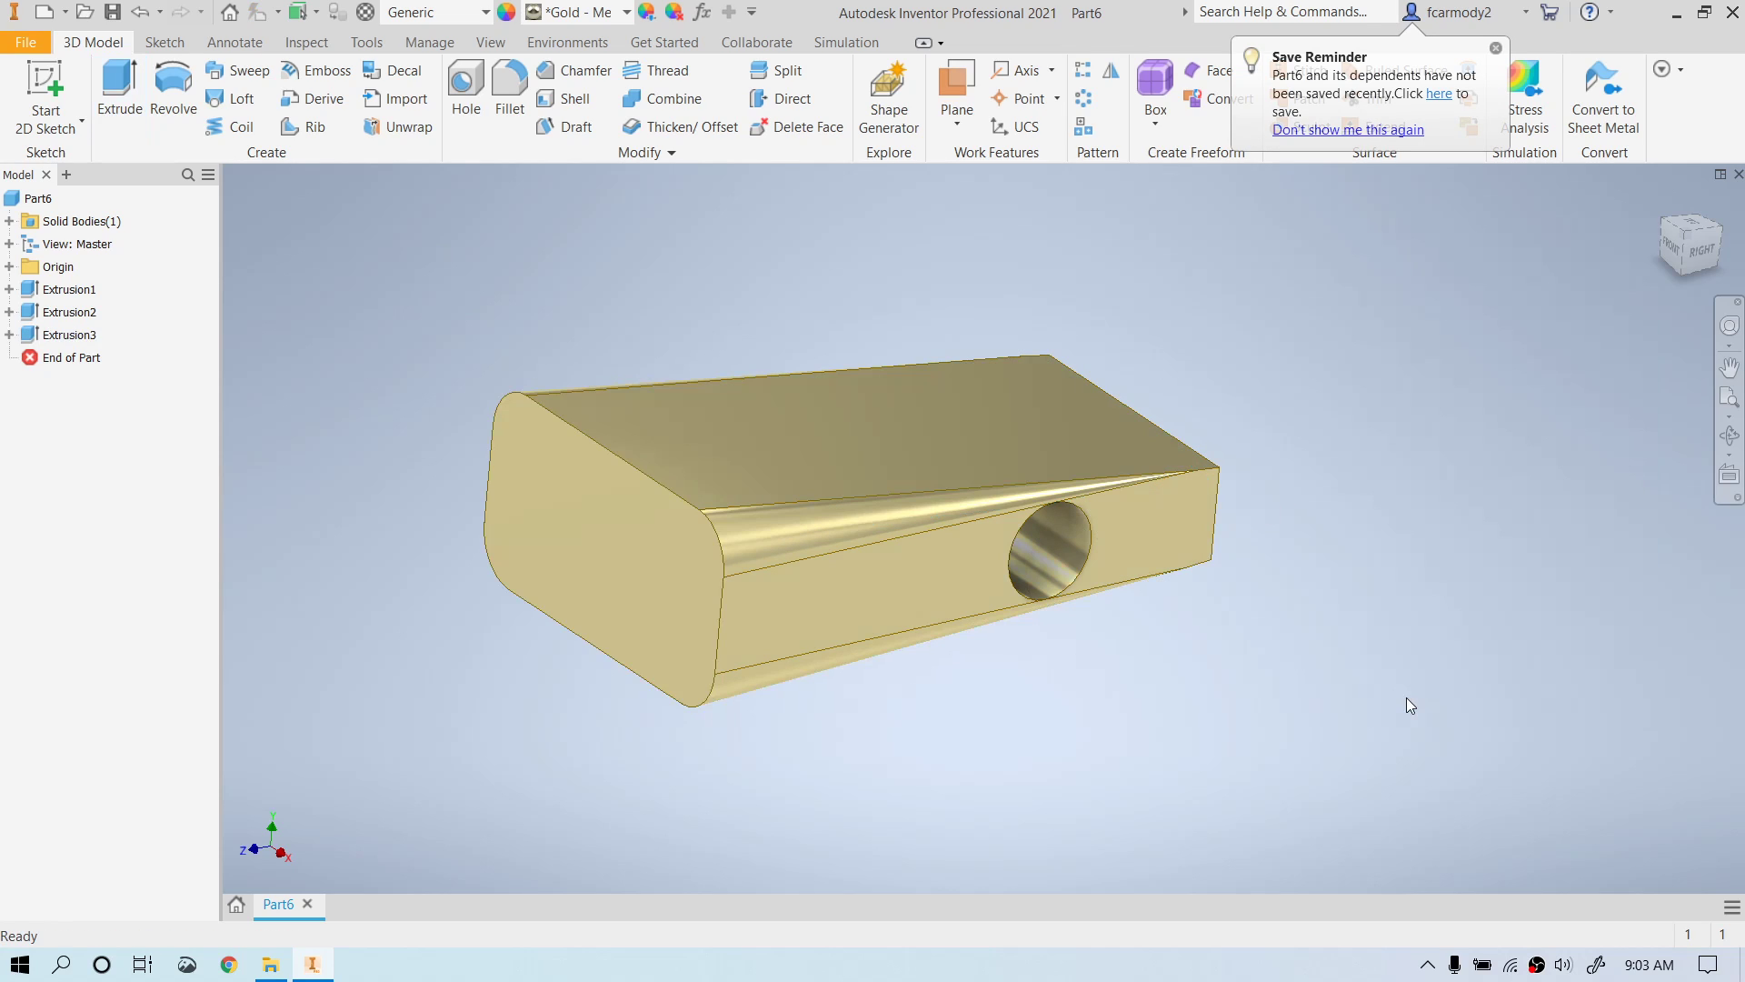
{"action": "middle_click_drag", "start_coordinate": [855, 491], "coordinate": [868, 502], "text": "shift"}
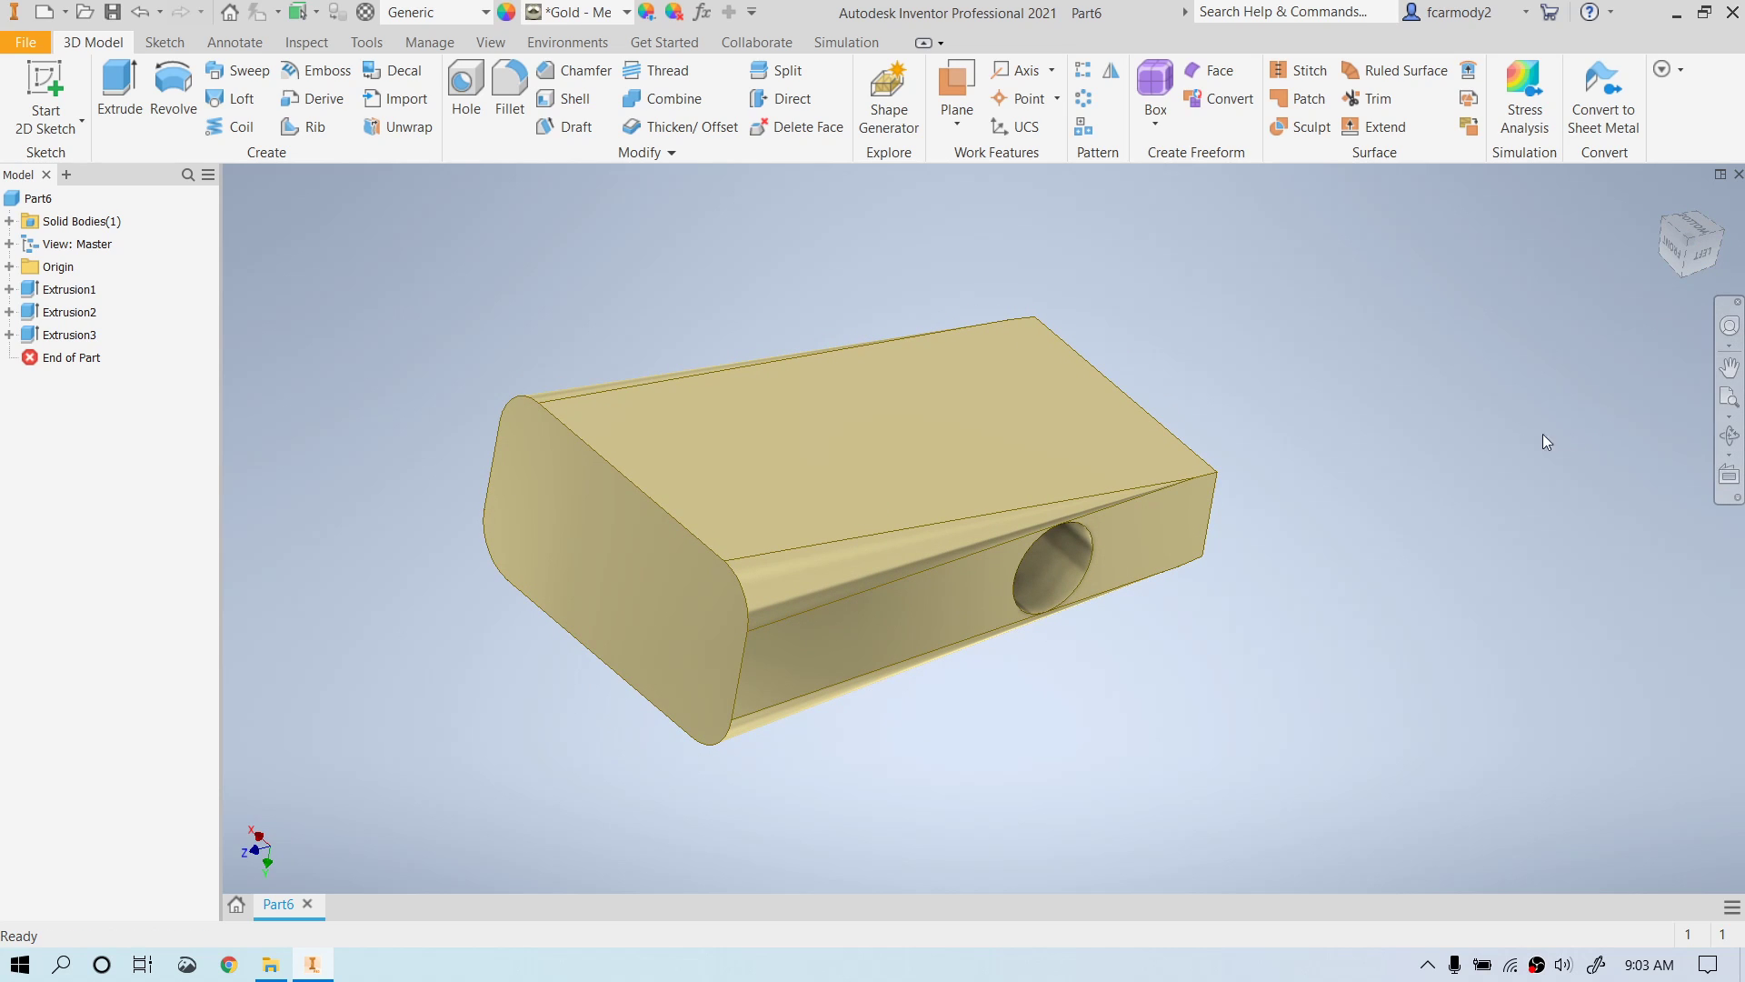
{"action": "middle_click_drag", "start_coordinate": [1685, 199], "coordinate": [867, 503], "text": "shift"}
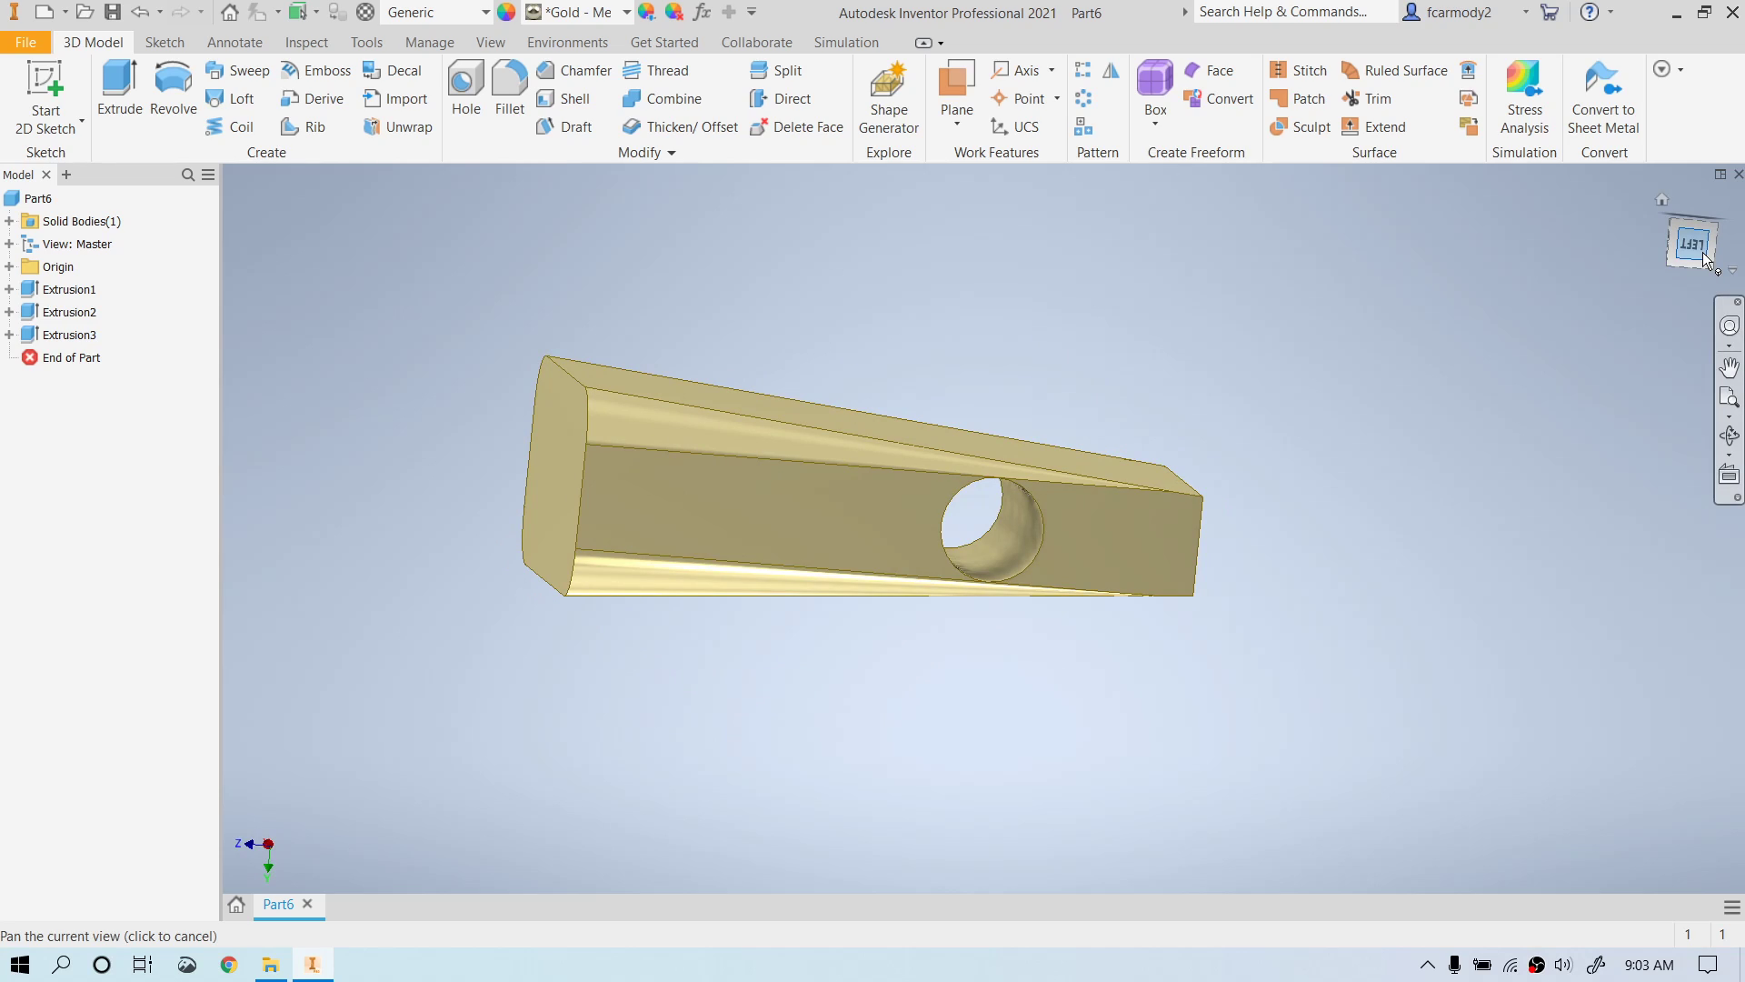